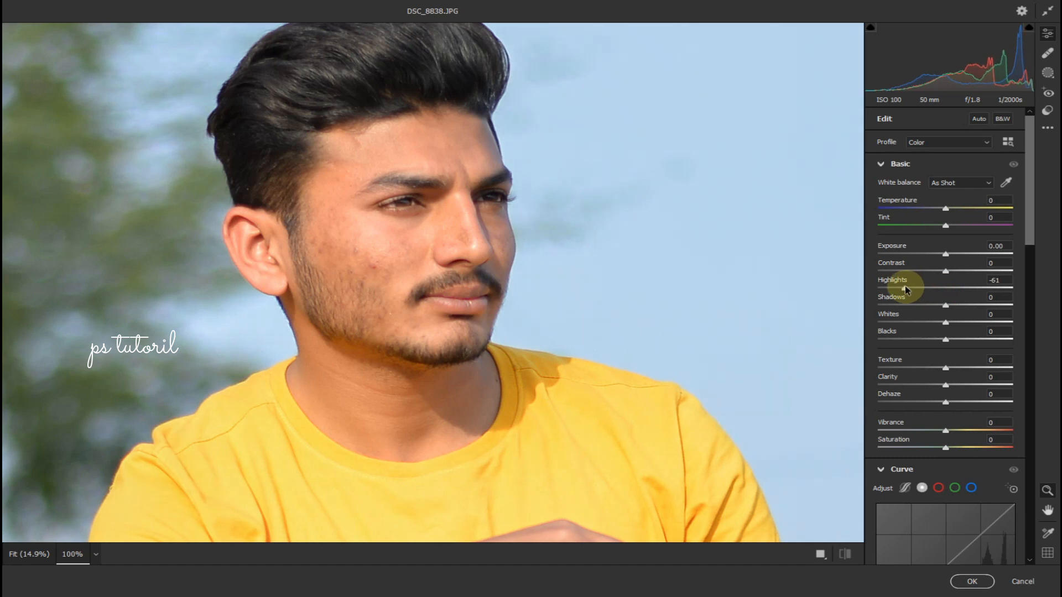
- Lower the photo's Highlights to -98 in the Camera Raw Basic adjustments, checking the effect on the face
drag(904, 288, 902, 288)
click(440, 257)
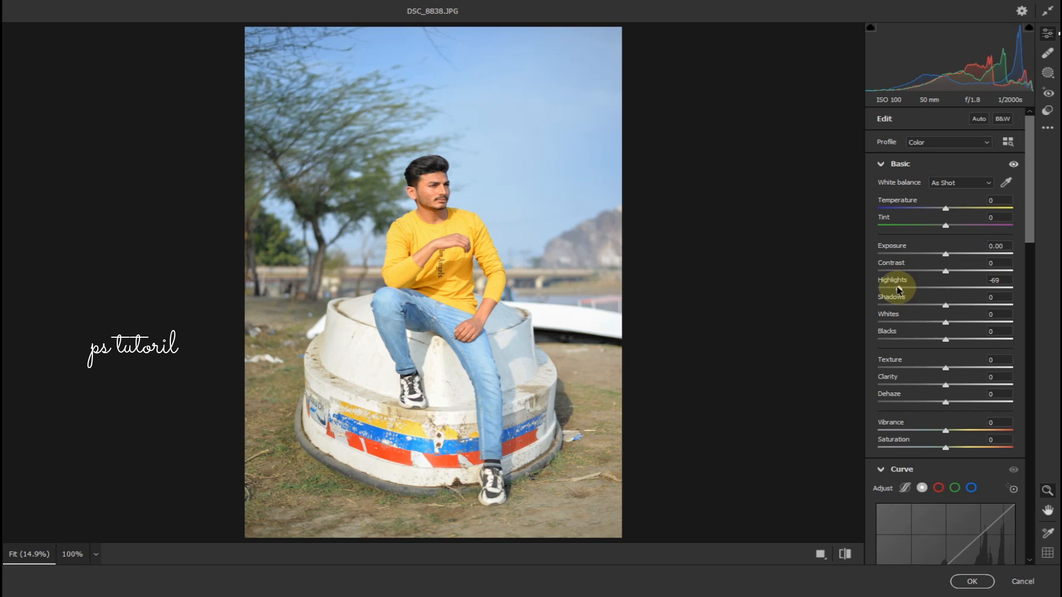
click(413, 179)
click(425, 191)
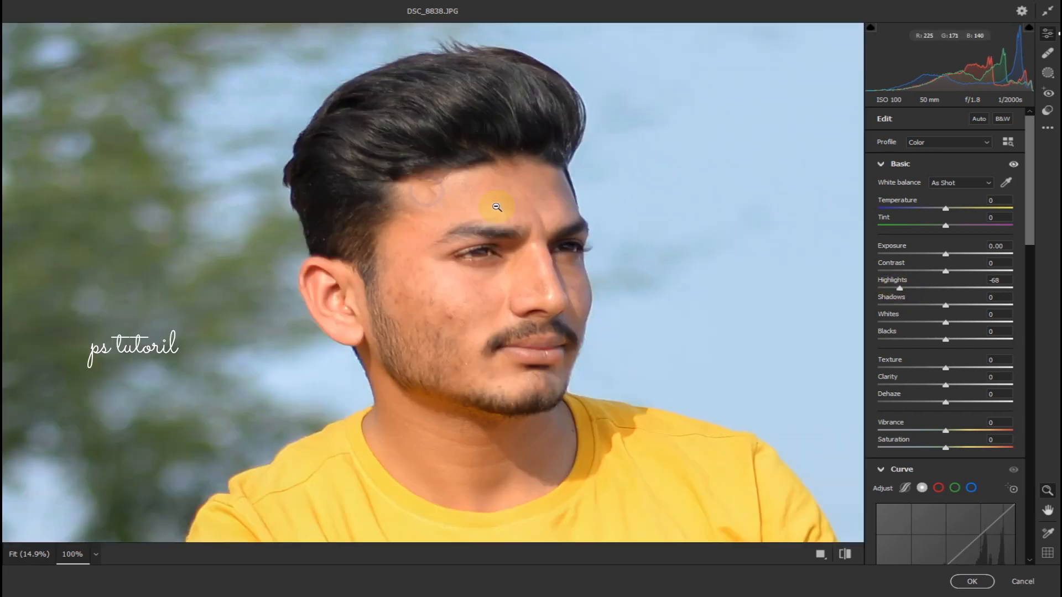
drag(899, 289, 879, 288)
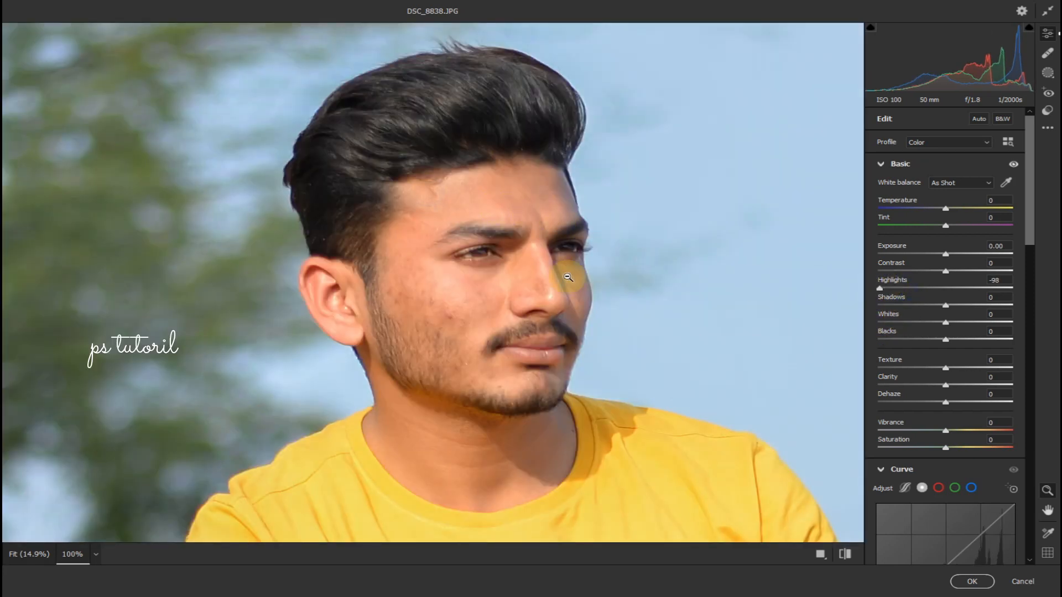
click(549, 277)
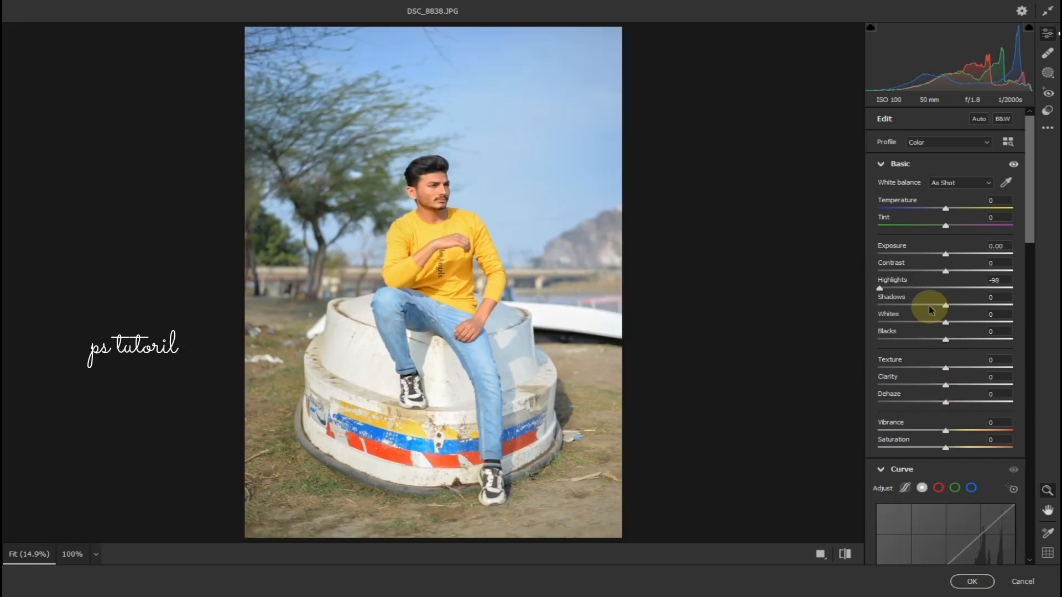
- Reduce Whites to -26 and apply the Camera Raw adjustments to the photo
drag(945, 325, 928, 325)
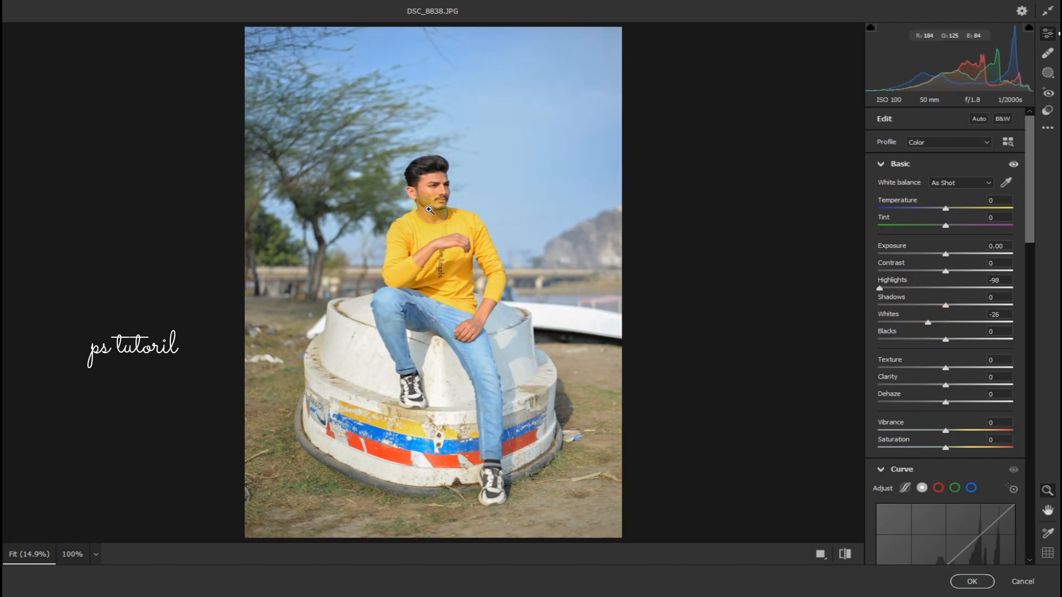
click(429, 210)
click(445, 167)
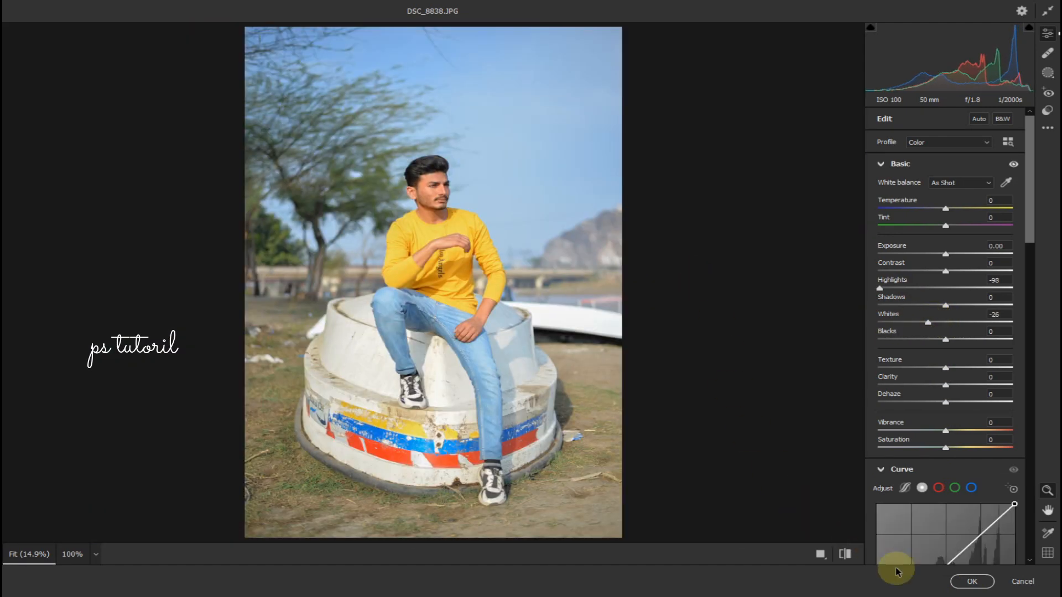
click(960, 583)
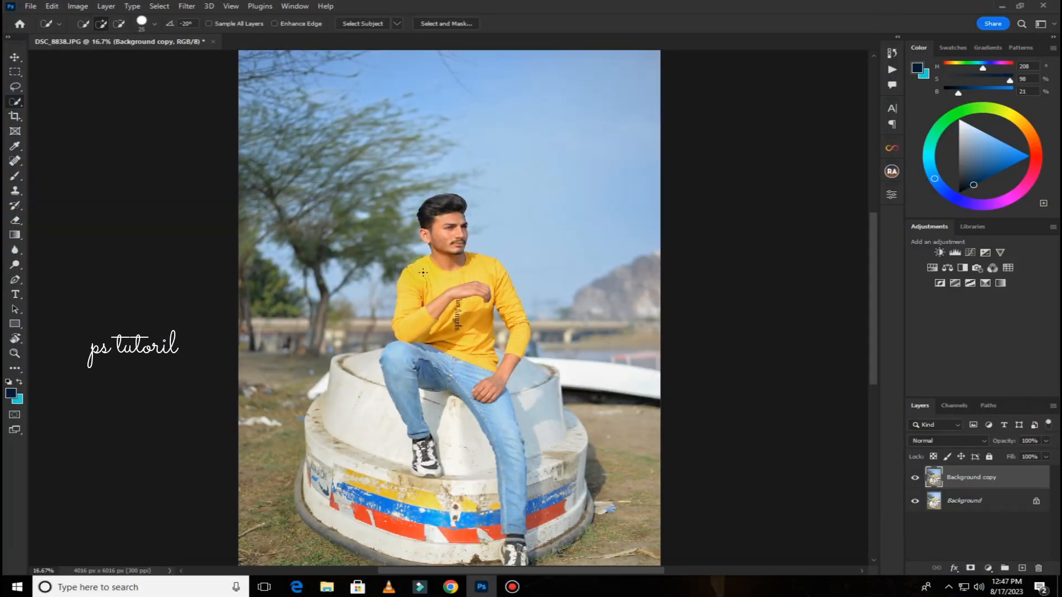
- Select the man's hair with the Quick Selection tool and copy it to a new layer
scroll(423, 273, up, 4)
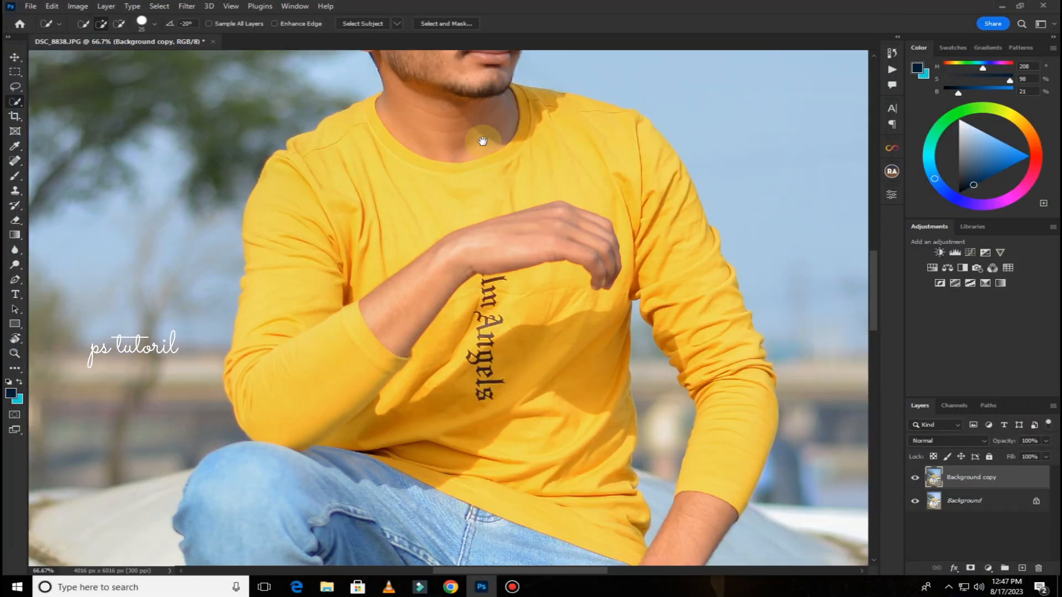
drag(483, 142, 399, 346)
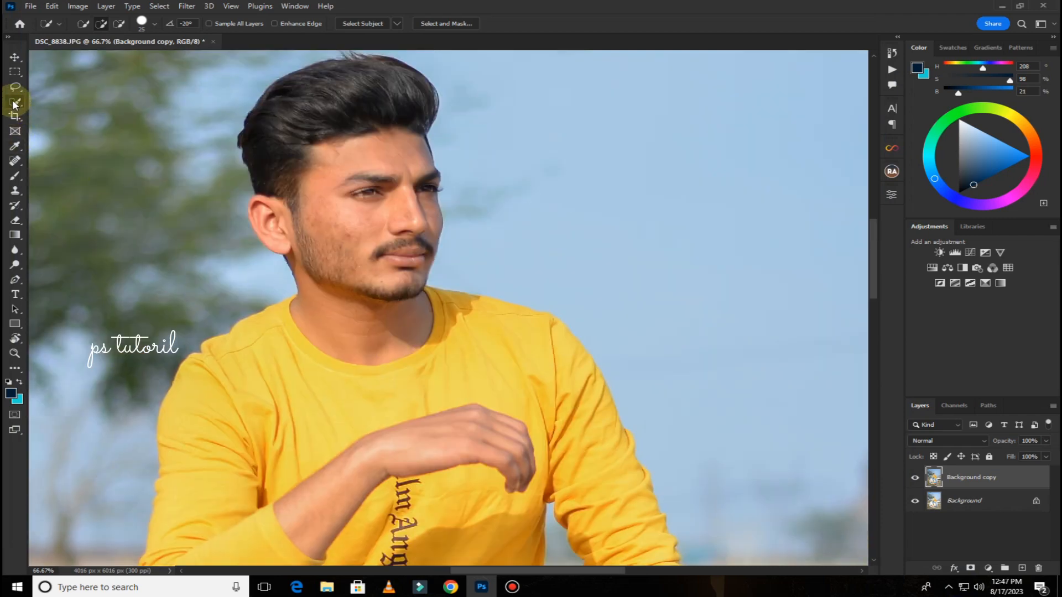
mouse_move(319, 92)
mouse_down()
mouse_move(298, 122)
mouse_move(322, 116)
mouse_move(317, 154)
mouse_move(370, 166)
mouse_move(375, 186)
mouse_move(396, 172)
mouse_up()
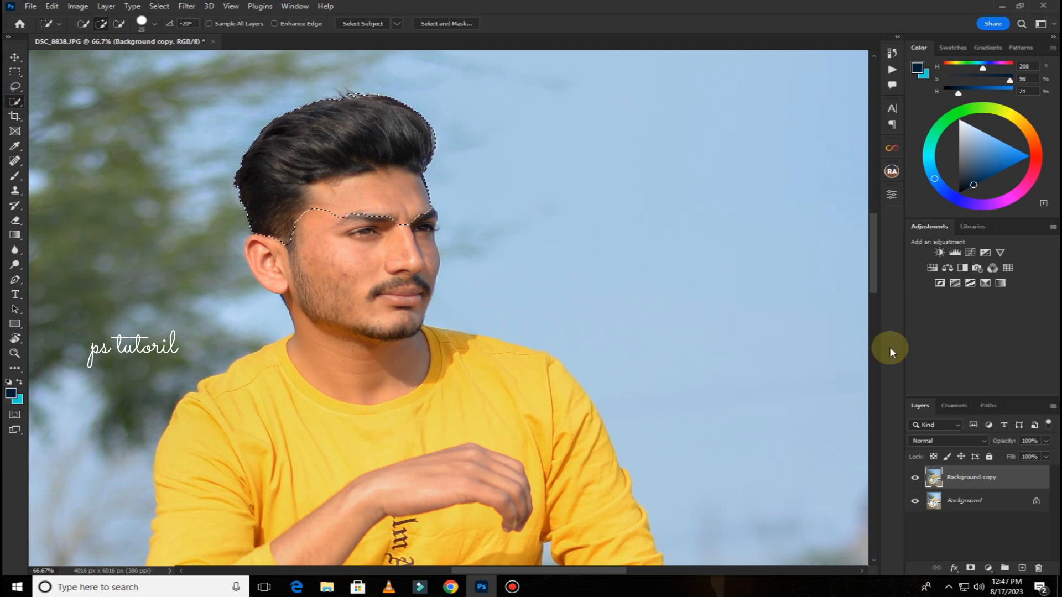
key(ctrl+j)
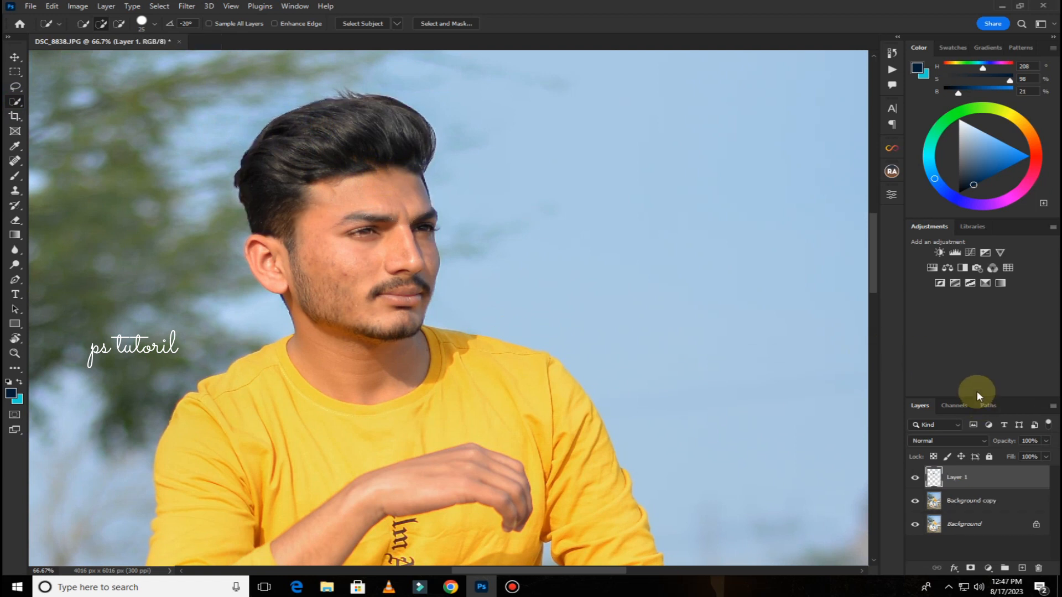
- Open the copied hair layer in the Liquify filter and activate the Forward Warp tool
click(196, 7)
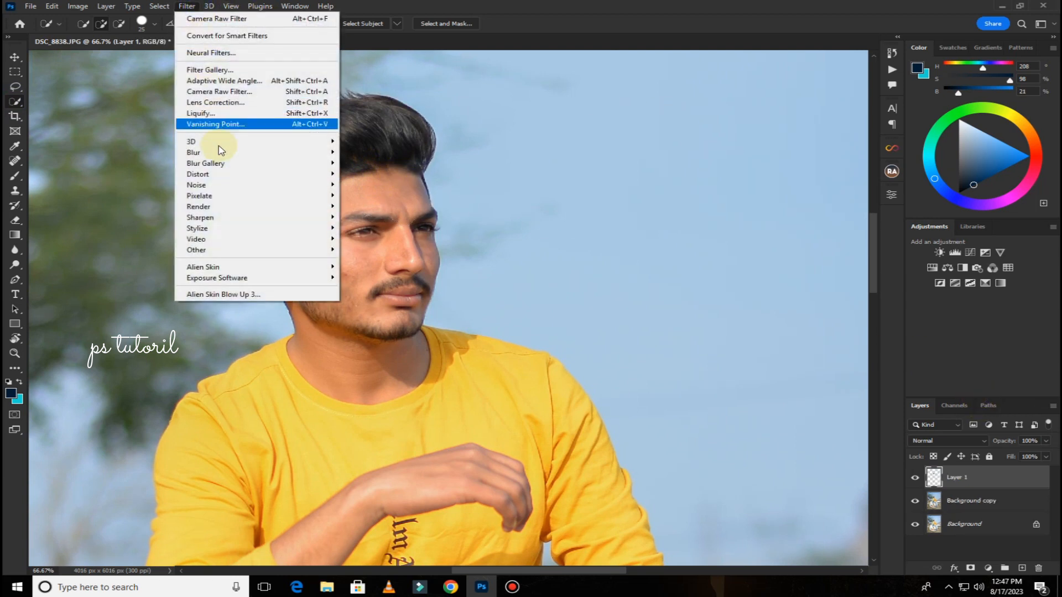
click(220, 113)
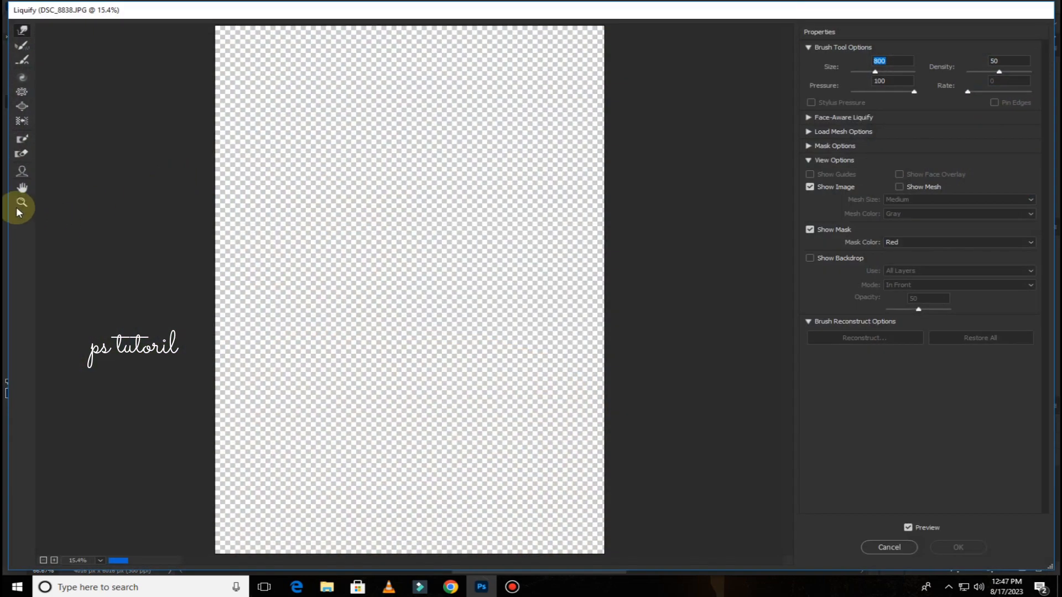
click(21, 203)
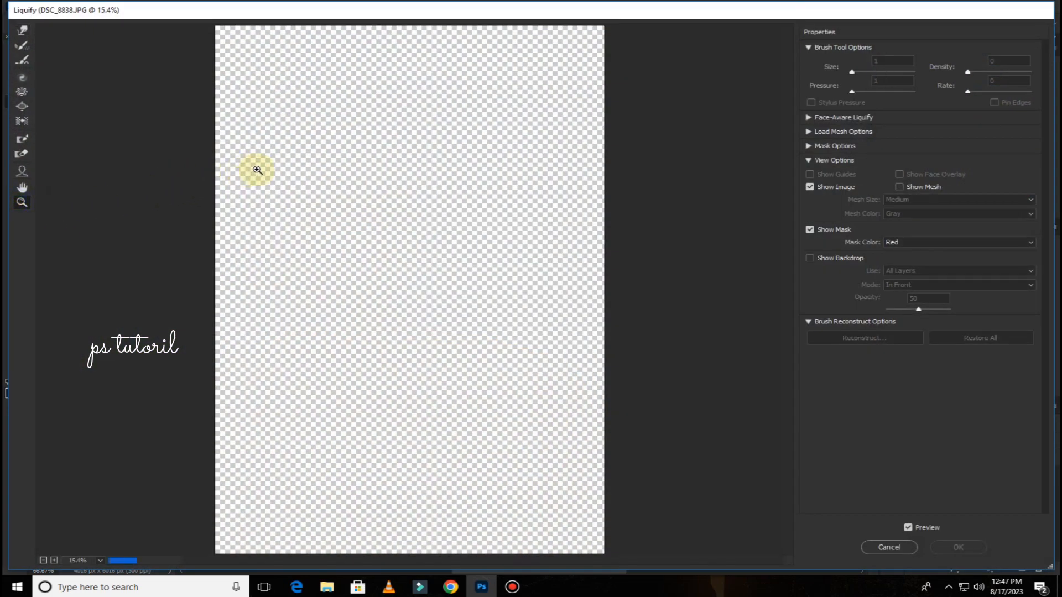
drag(446, 220, 445, 220)
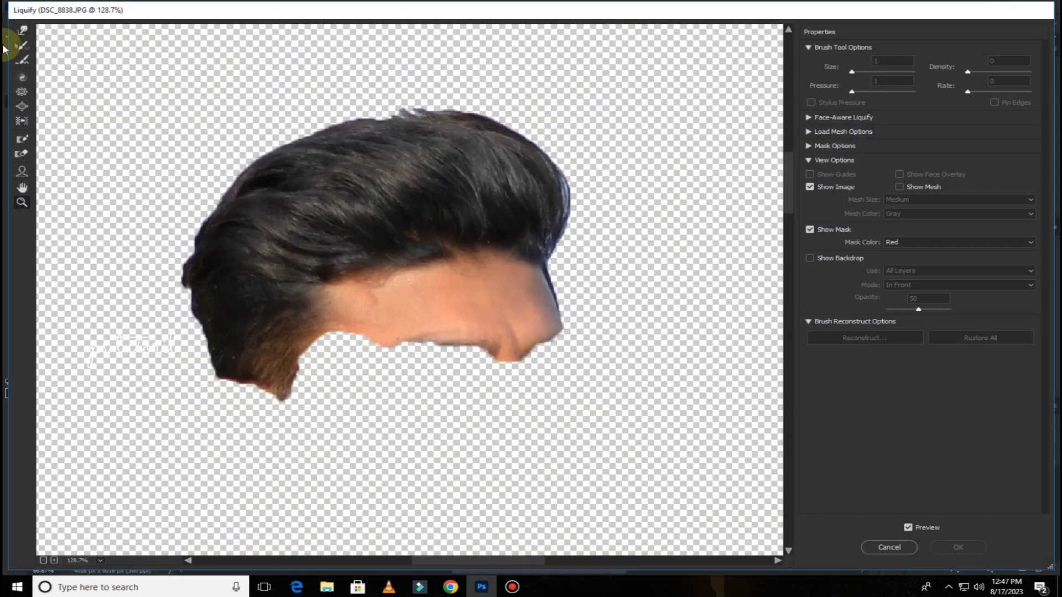
click(21, 32)
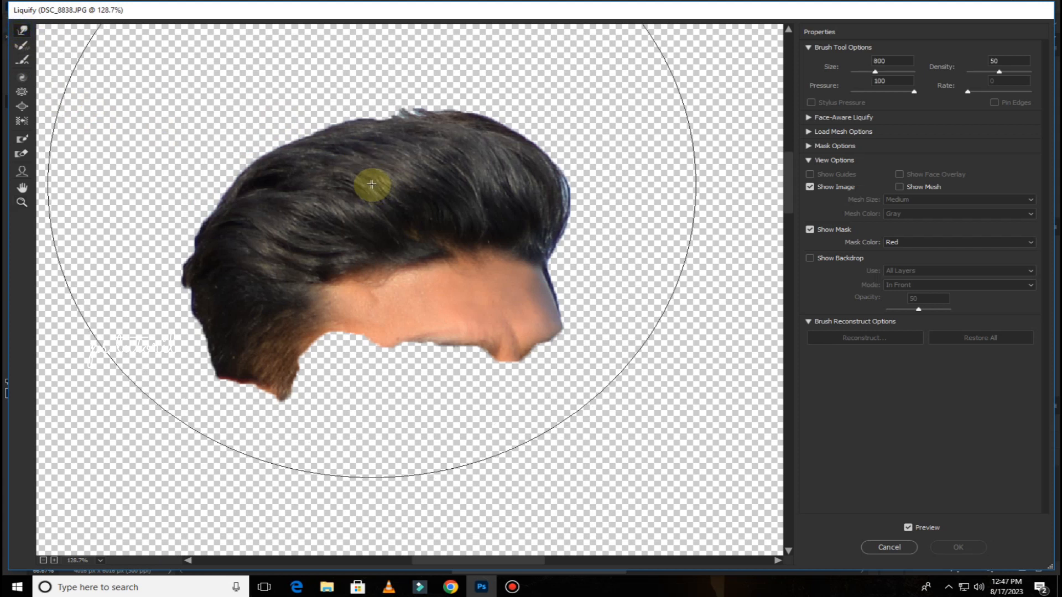
- Set the warp brush size to 175 and push the front hairline slightly down over the forehead
key(bracketleft)
key(bracketleft)
key(bracketleft)
key(bracketleft)
key(bracketleft)
key(bracketleft)
key(bracketleft)
key(bracketleft)
key(bracketleft)
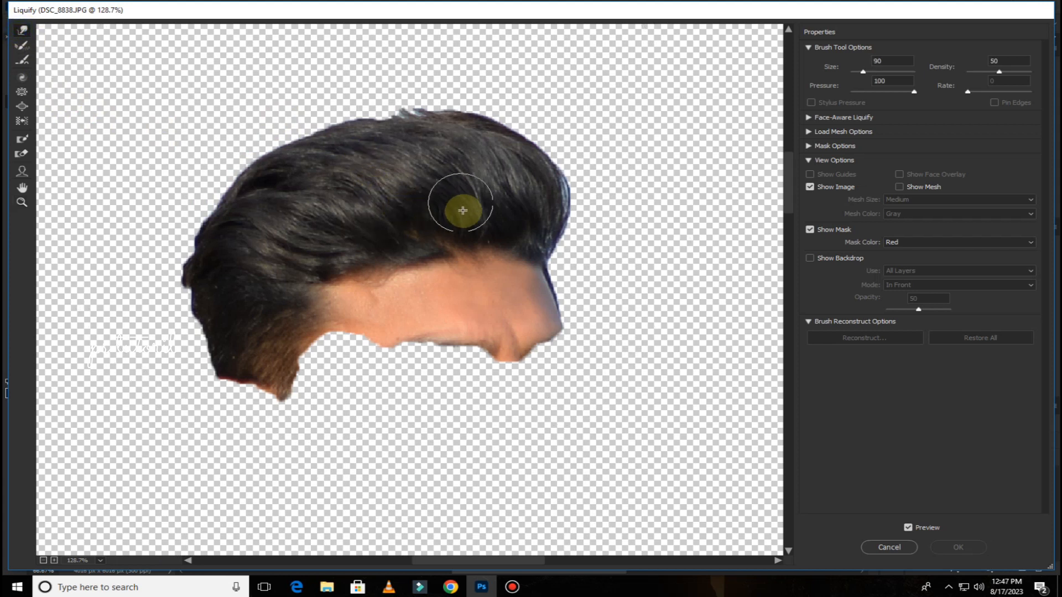
key(bracketright)
key(bracketright)
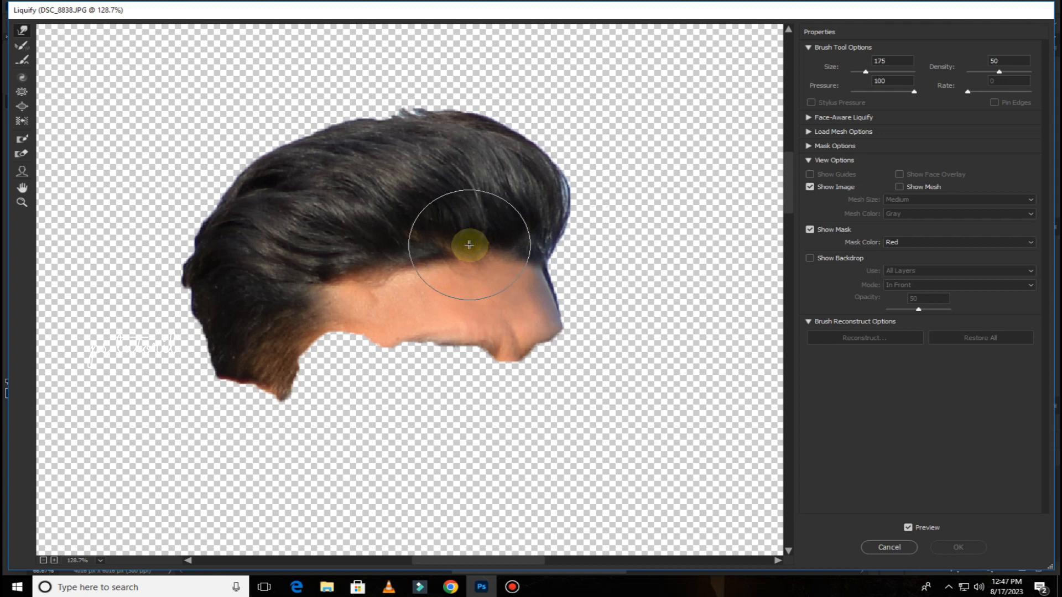
mouse_move(469, 246)
mouse_down()
mouse_move(519, 250)
mouse_move(434, 254)
mouse_up()
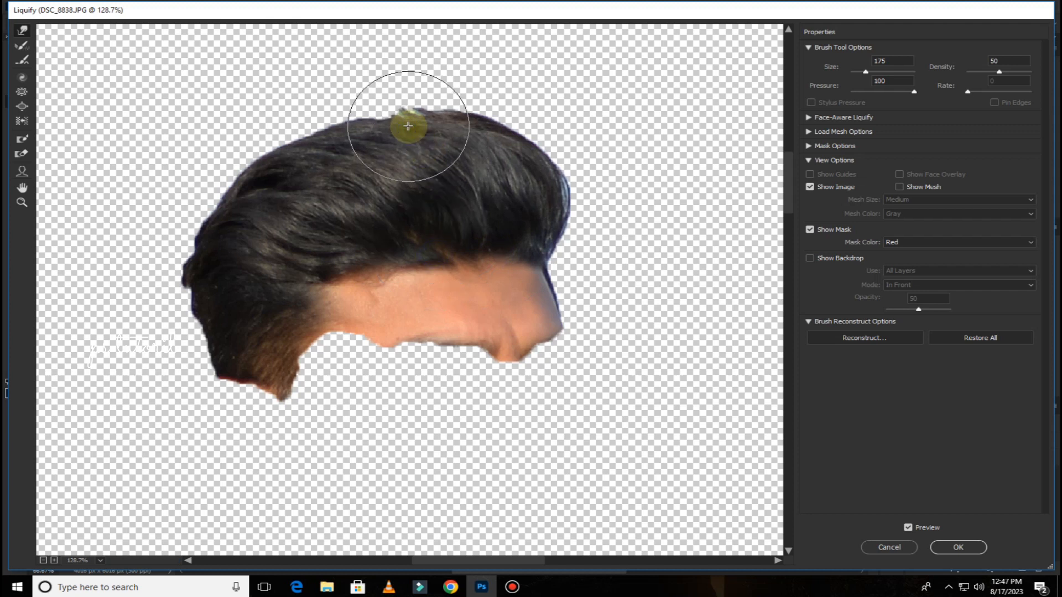
- Push the hair outward at the back of the head and smooth its edge with a size 60 brush
mouse_move(220, 210)
mouse_down()
mouse_move(224, 192)
mouse_move(181, 269)
mouse_up()
key(bracketleft)
key(bracketleft)
key(bracketleft)
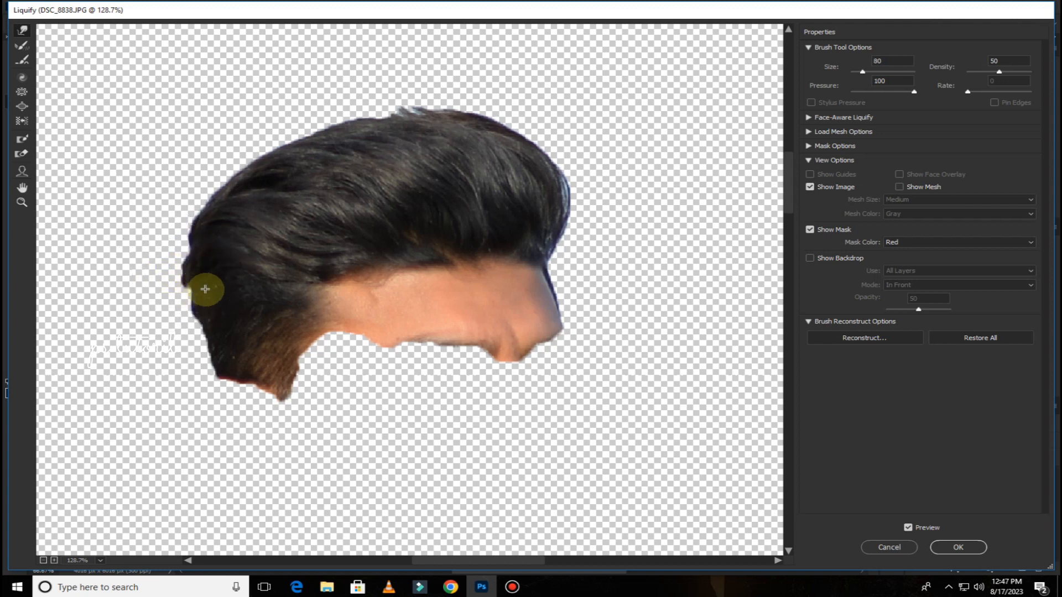
key(bracketleft)
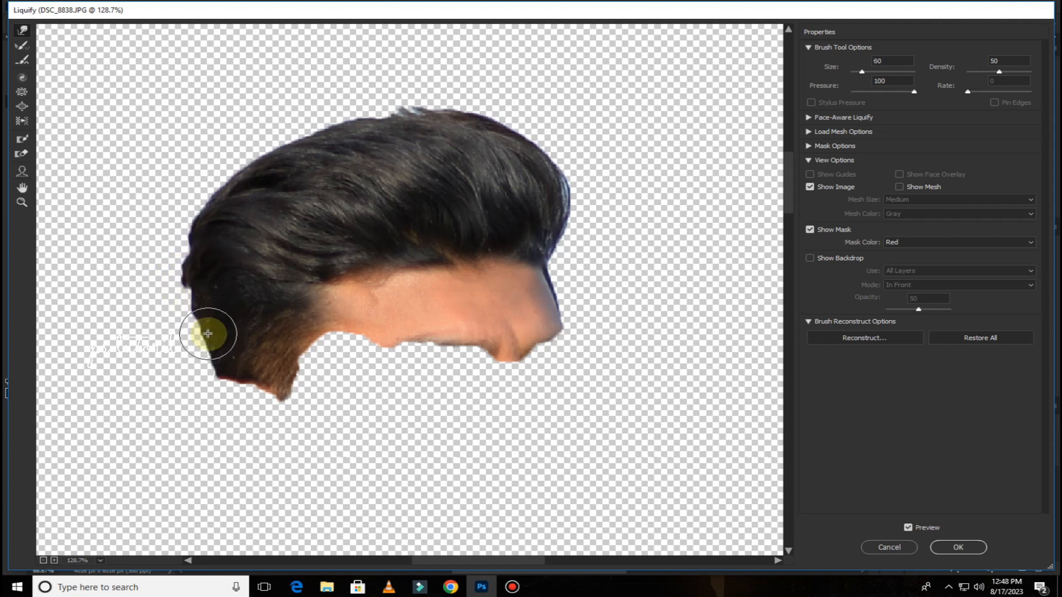
drag(201, 288, 203, 249)
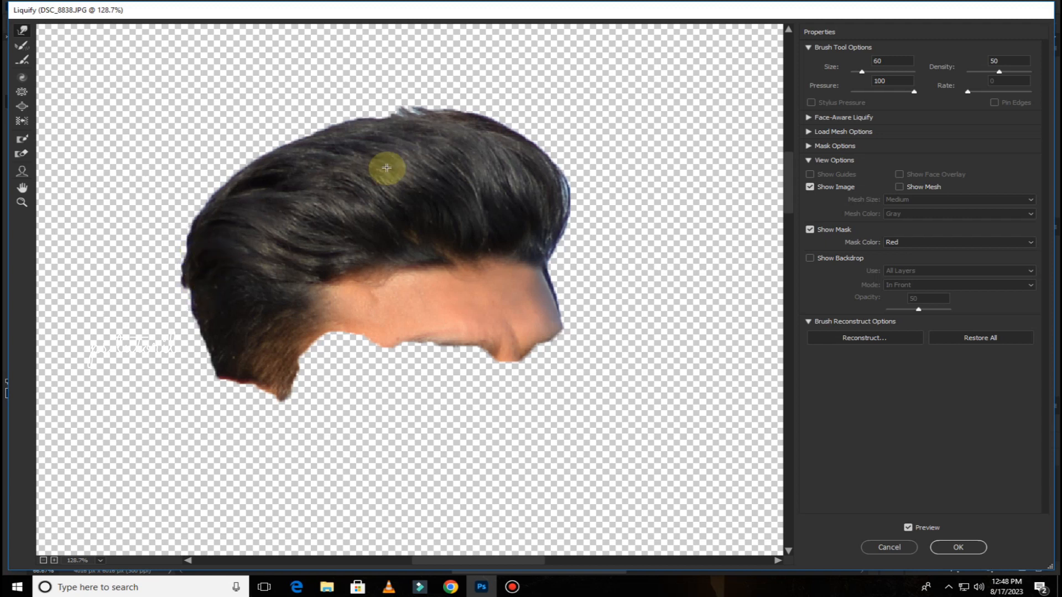
- Reshape the top outline of the hair with a size 125 warp brush and apply the Liquify filter
key(bracketright)
key(bracketright)
key(bracketright)
key(bracketright)
key(bracketright)
mouse_move(410, 125)
mouse_down()
mouse_move(330, 120)
mouse_move(389, 119)
mouse_move(371, 124)
mouse_move(396, 98)
mouse_move(489, 105)
mouse_up()
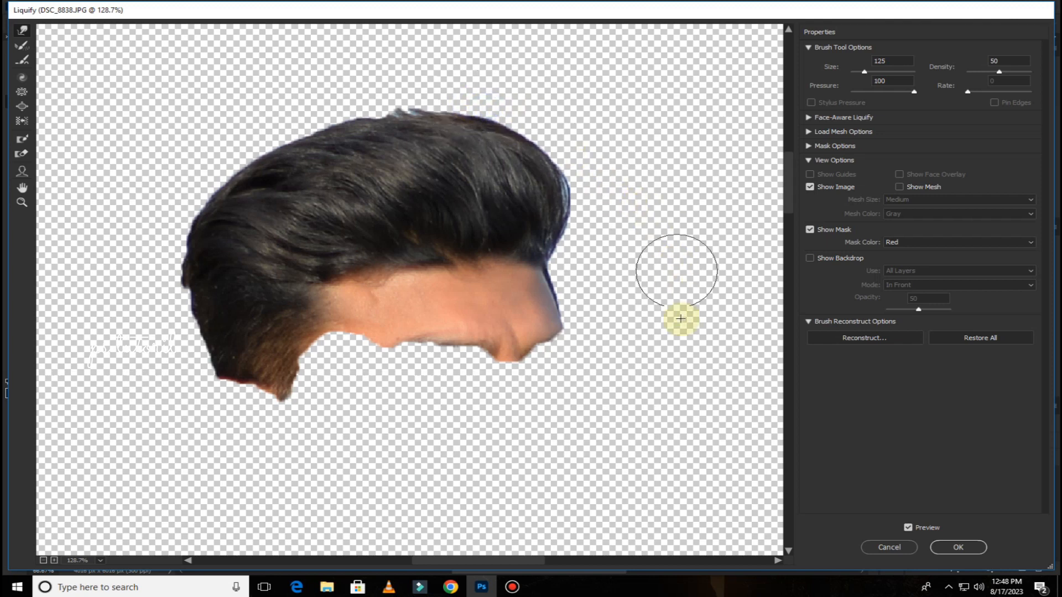
click(949, 548)
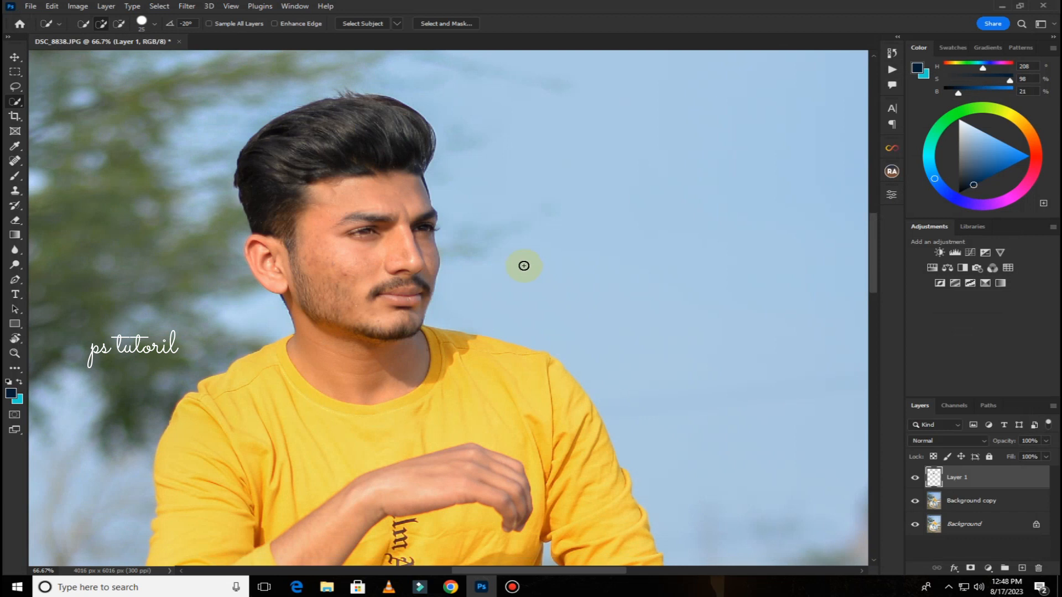
- Compare the hair with and without the liquified layer, and merge that layer down into the Background copy
drag(462, 251, 456, 303)
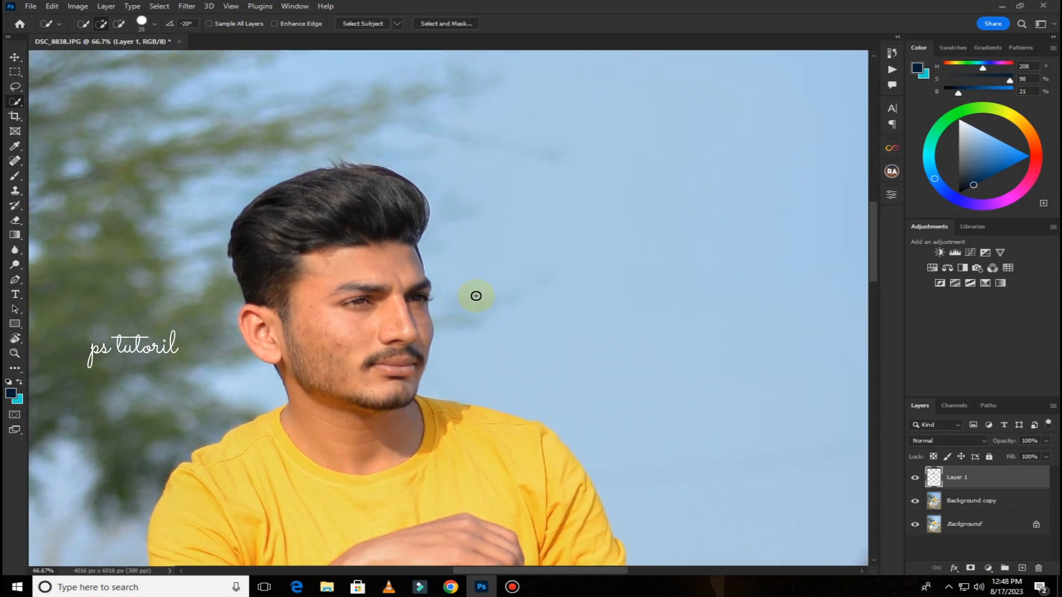
click(927, 471)
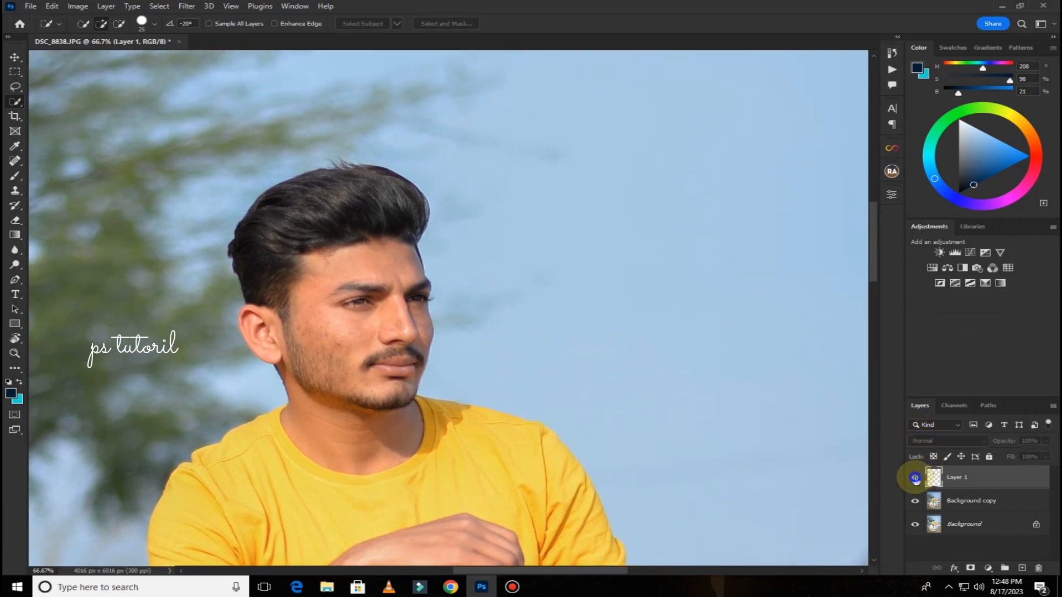
right_click(1005, 486)
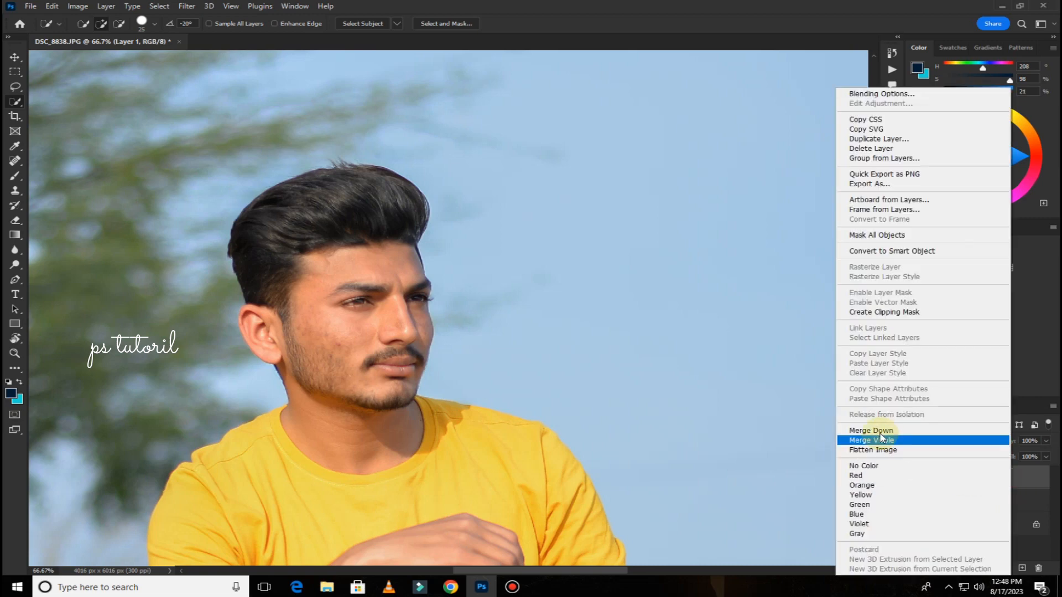
click(871, 430)
- Heal the first blemishes on the cheek below the temple with the Spot Healing Brush at size 15
click(15, 162)
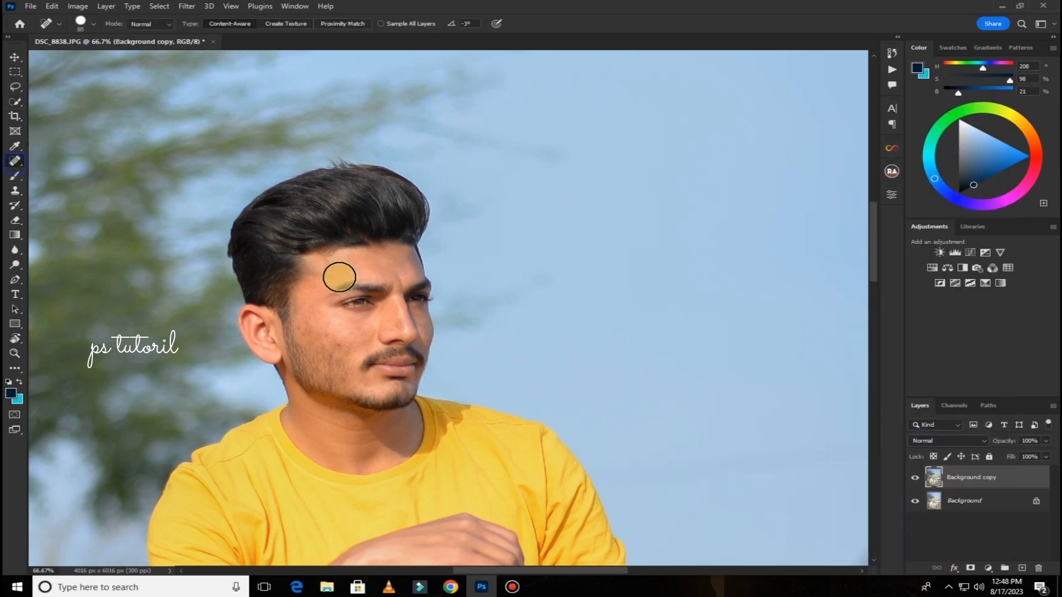
key(ctrl+plus)
key(ctrl+plus)
drag(223, 324, 614, 400)
key(bracketleft)
key(bracketleft)
key(bracketleft)
key(bracketleft)
key(bracketleft)
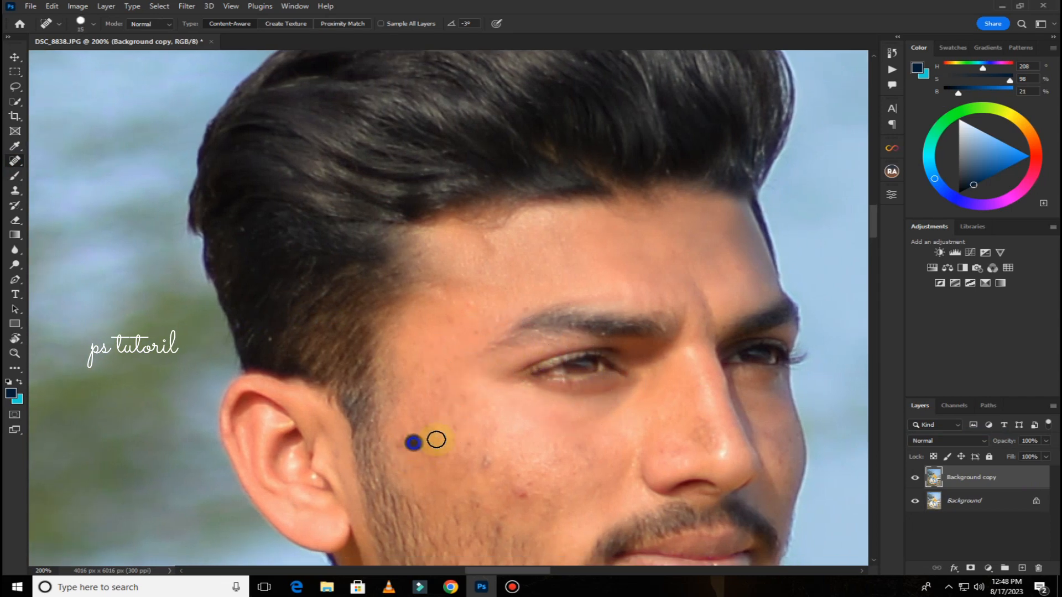
drag(450, 387, 441, 376)
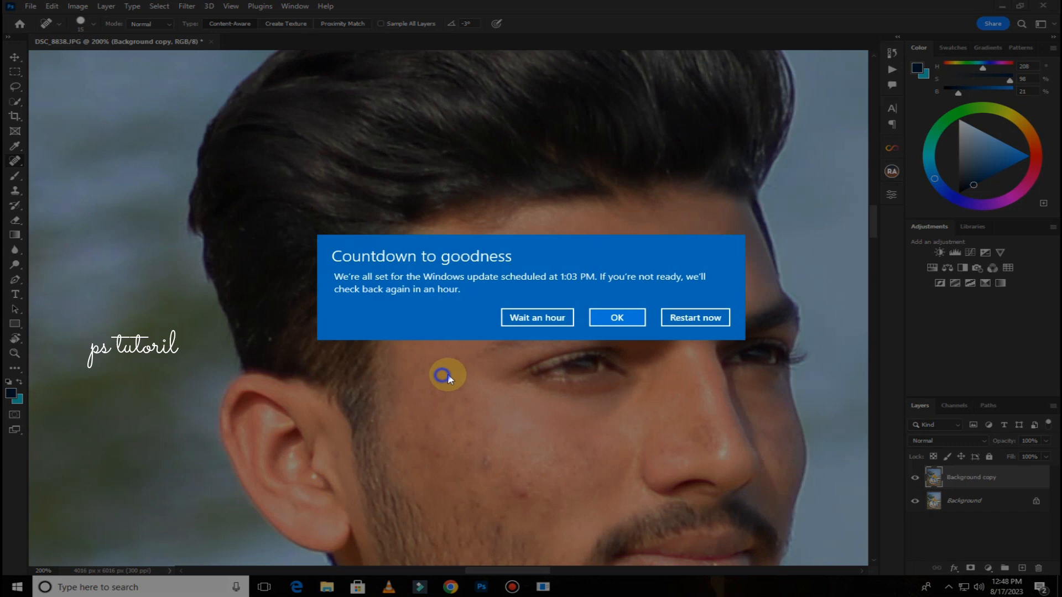
- Postpone the Windows update by an hour and heal the dark spots on the lower cheek
click(527, 317)
click(485, 459)
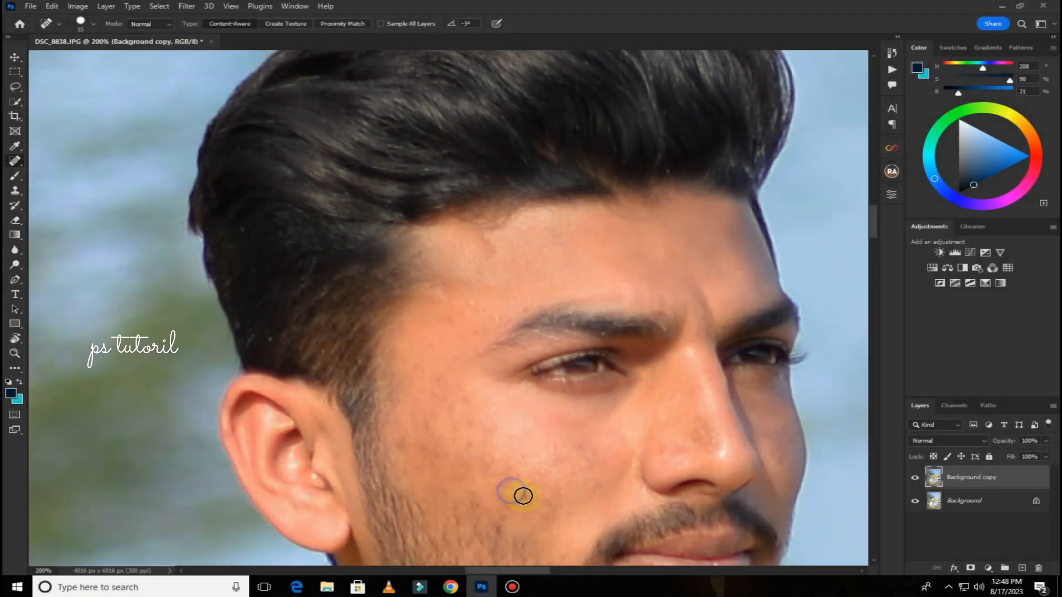
click(524, 483)
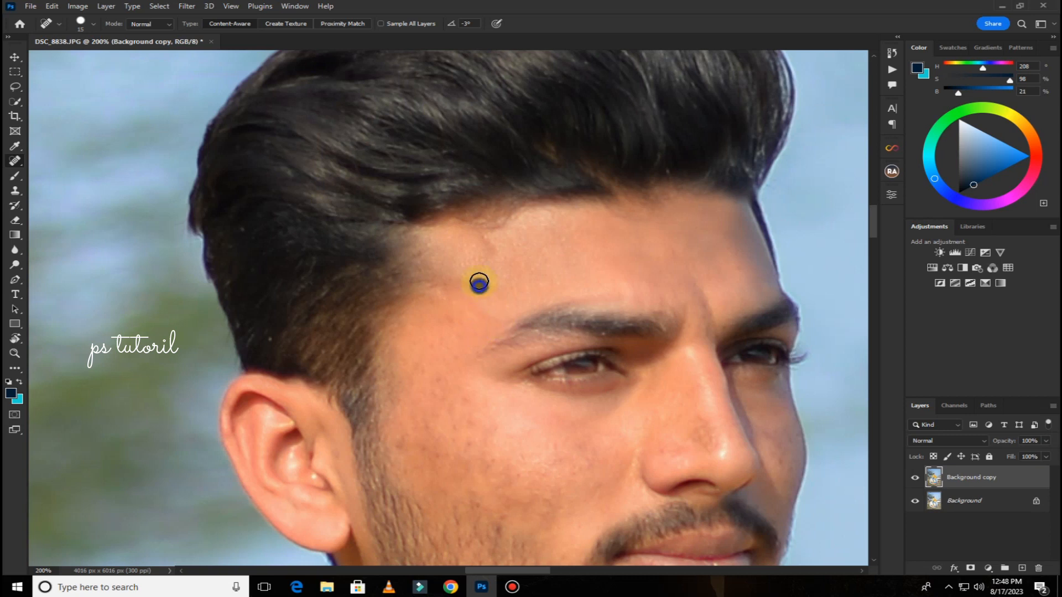
- Heal the dark spots on the upper and middle cheek below the eye with the Spot Healing Brush at size 15
drag(493, 372, 493, 284)
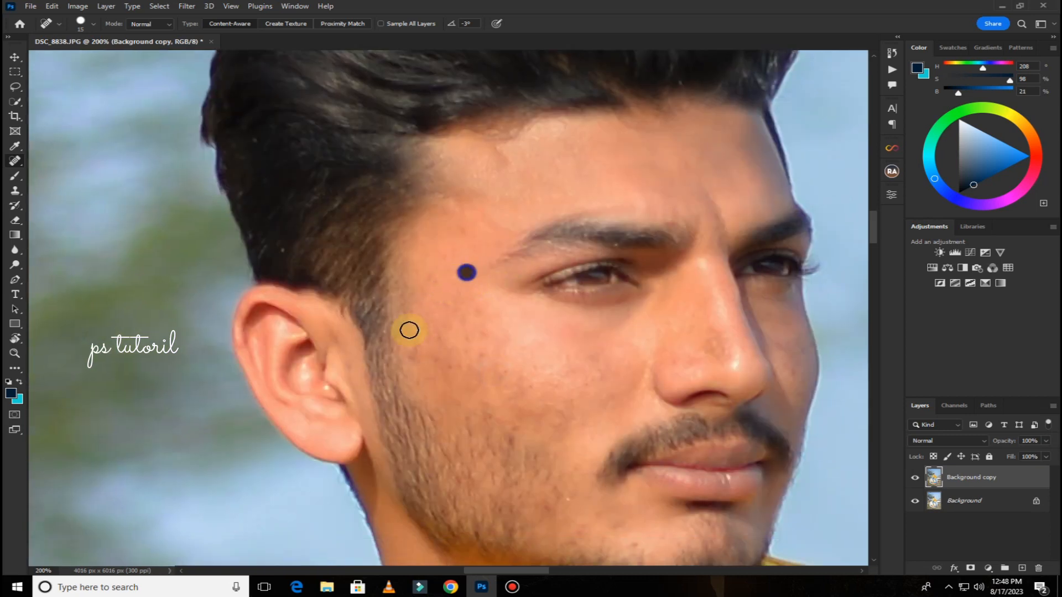
click(408, 332)
click(455, 363)
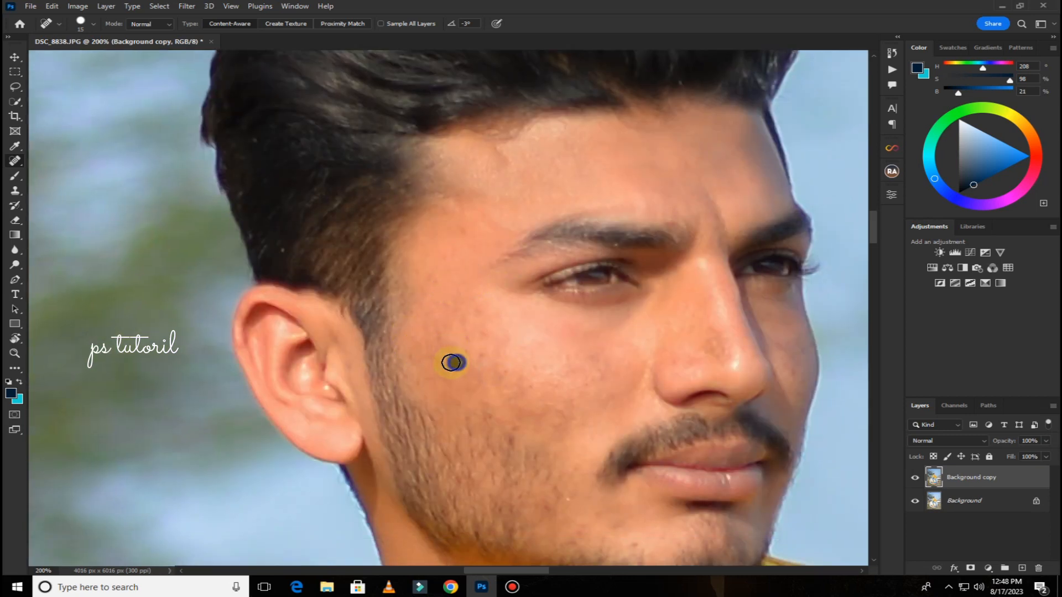
click(495, 358)
click(478, 343)
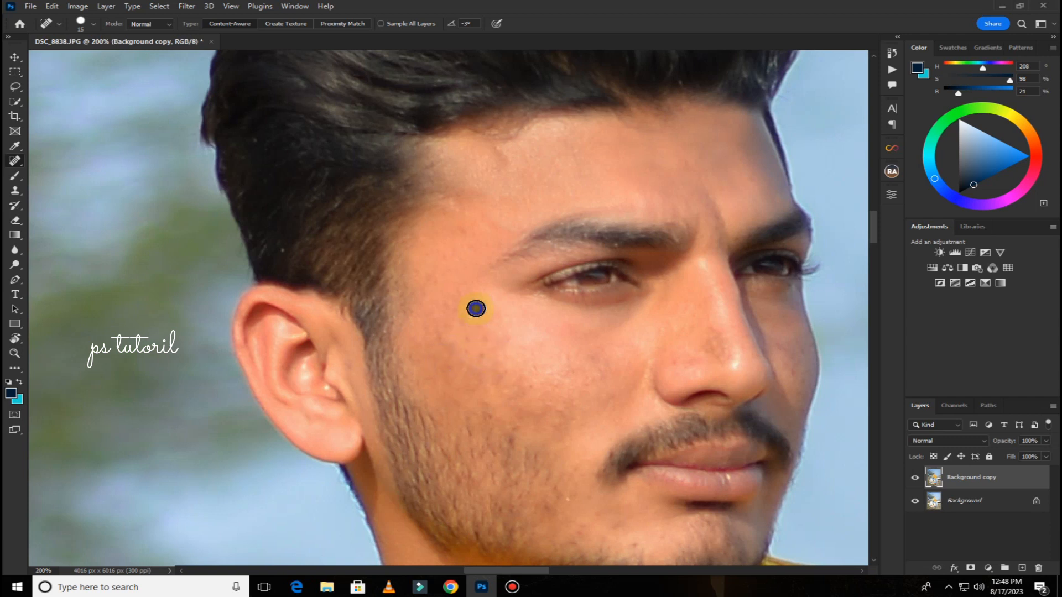
click(512, 372)
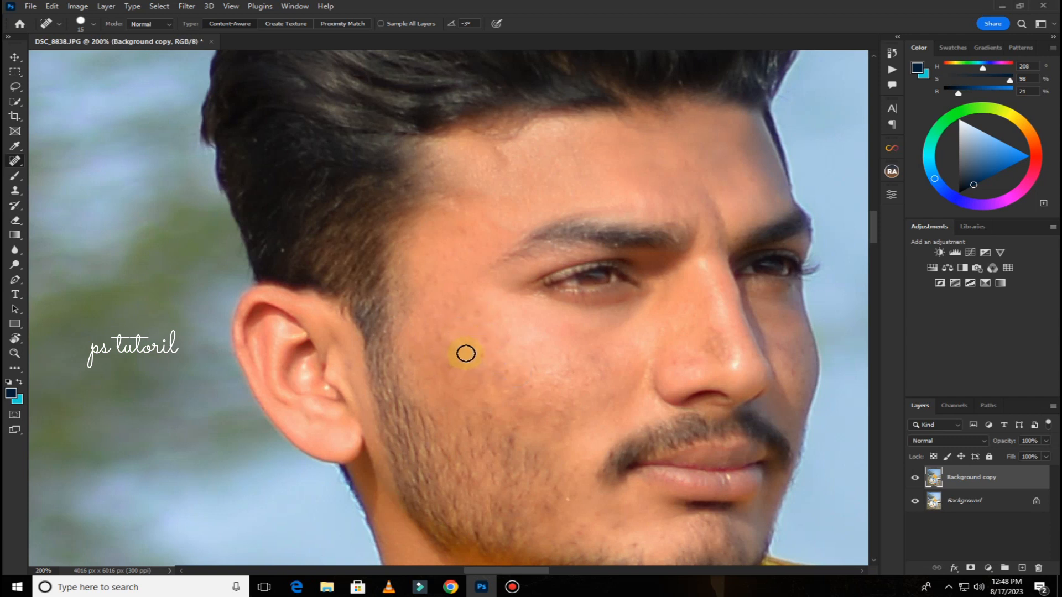
drag(482, 357, 518, 396)
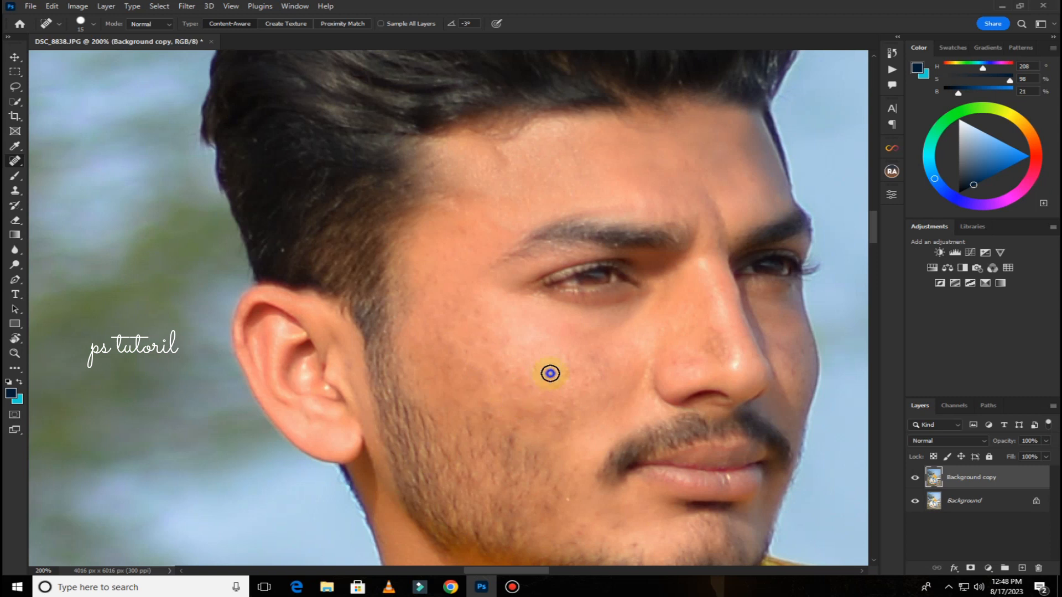
- Heal the remaining spots on the lower cheek and in the beard area beside the mouth
scroll(553, 360, down, 2)
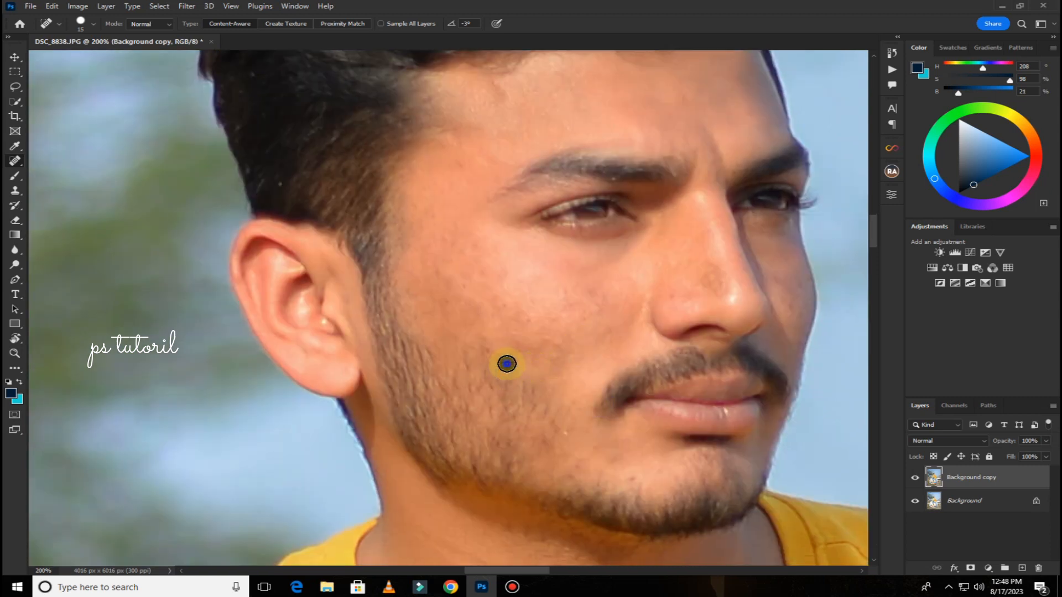
click(494, 356)
click(479, 344)
click(566, 435)
click(571, 383)
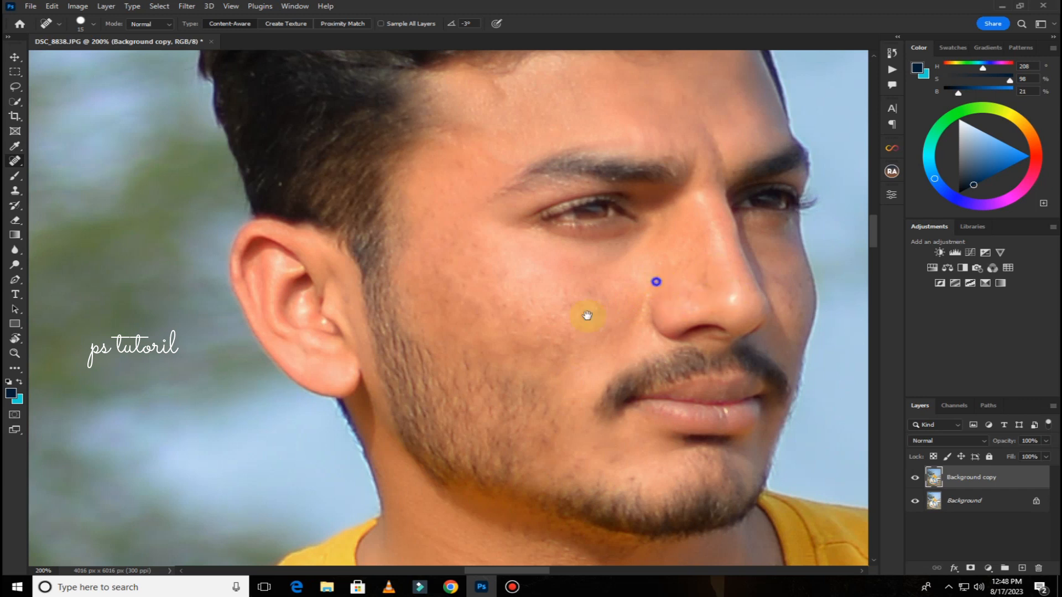
drag(587, 316, 368, 431)
drag(368, 383, 417, 413)
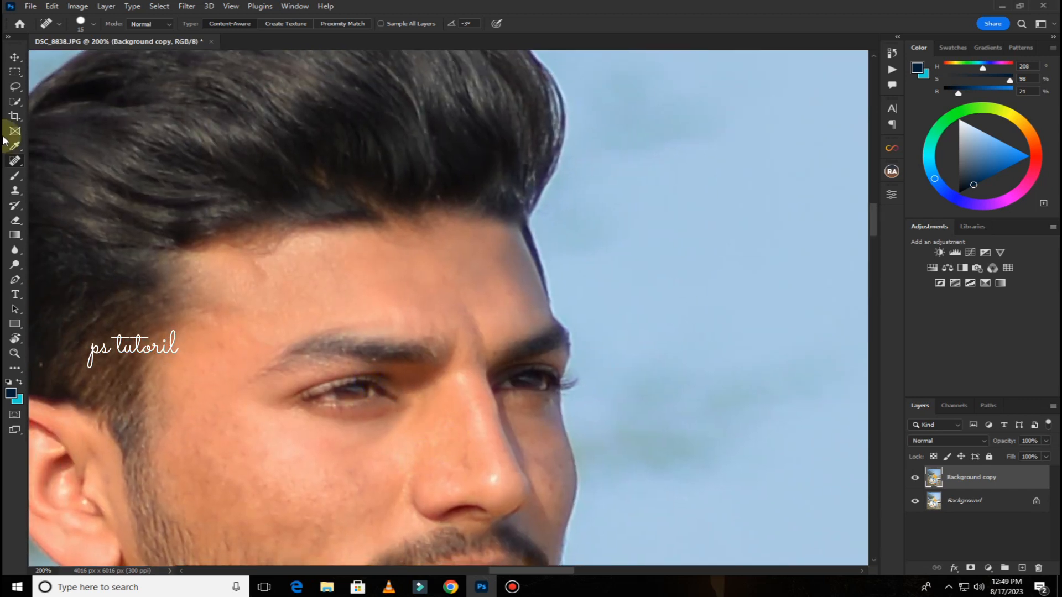
- Duplicate the Background copy layer twice
click(15, 57)
click(970, 478)
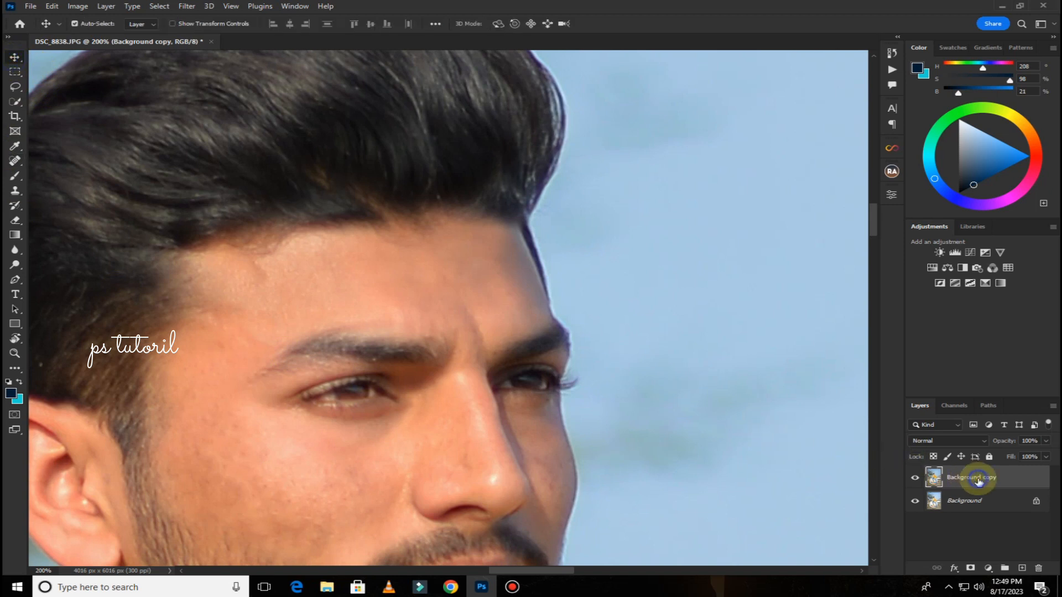
key(ctrl+j)
key(ctrl+j)
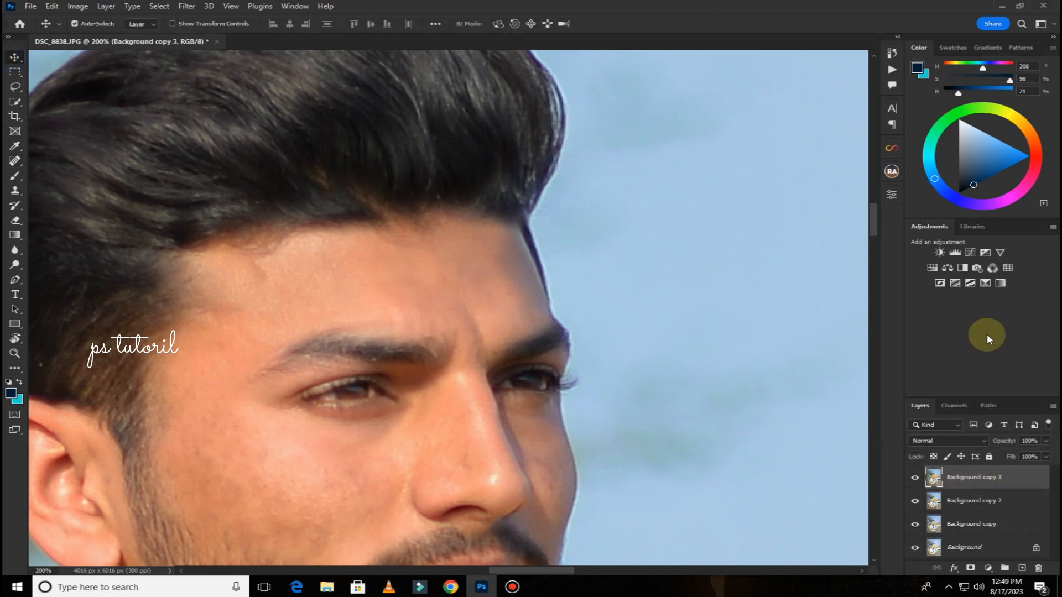
- Apply a Gaussian Blur with a 1.5 pixel radius to the Background copy 2 layer
click(963, 500)
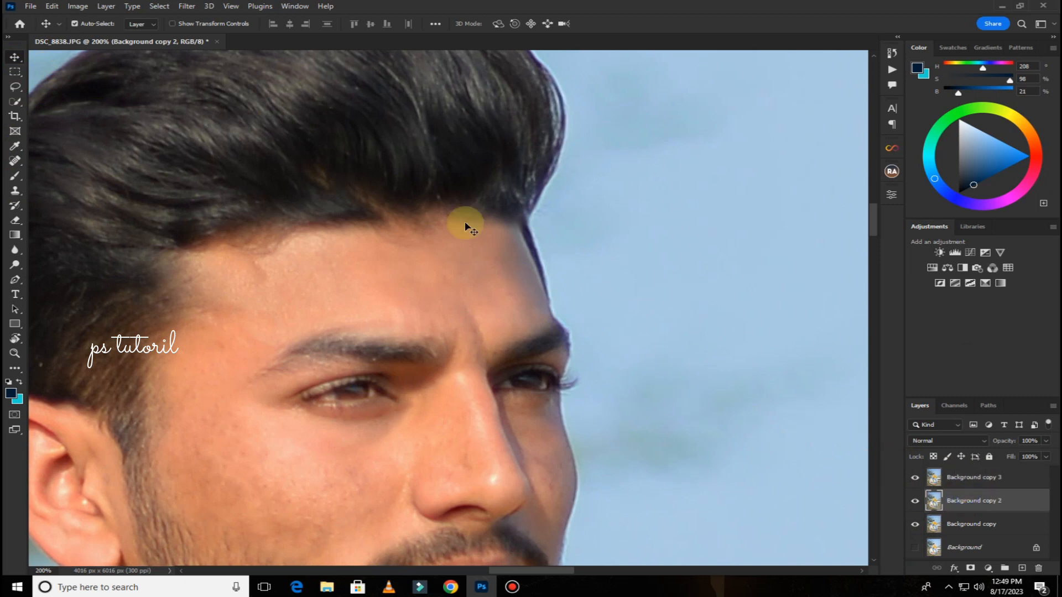
click(187, 6)
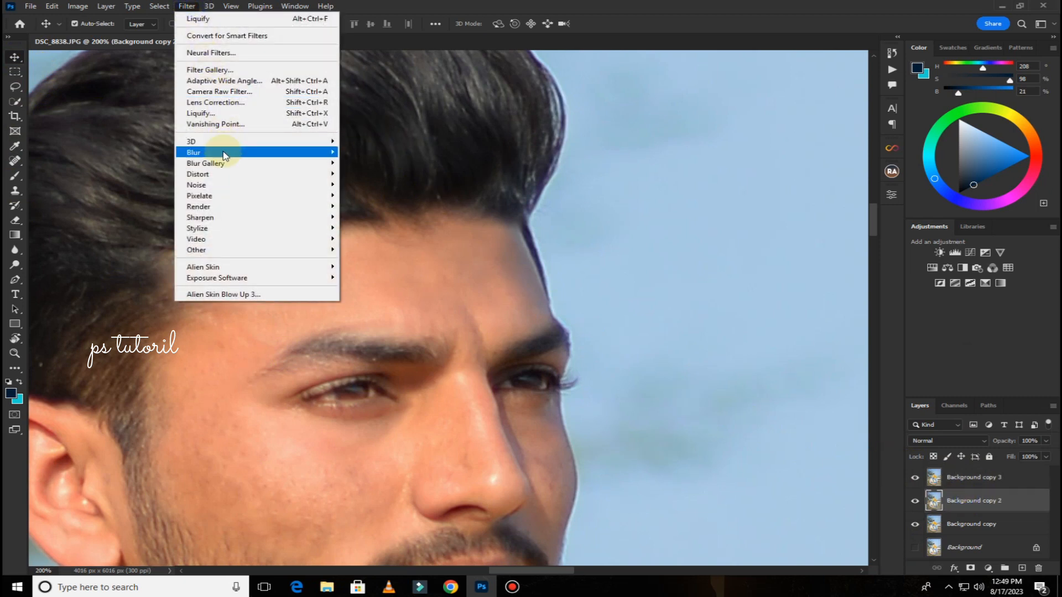
mouse_move(254, 153)
click(367, 194)
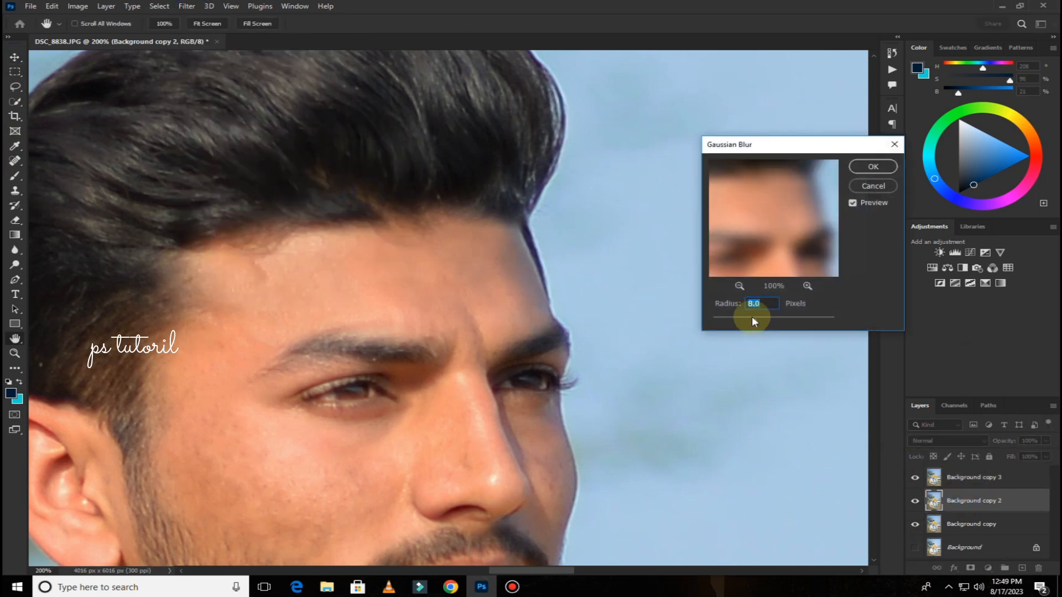
mouse_move(734, 321)
mouse_down()
mouse_move(722, 317)
mouse_move(733, 319)
mouse_up()
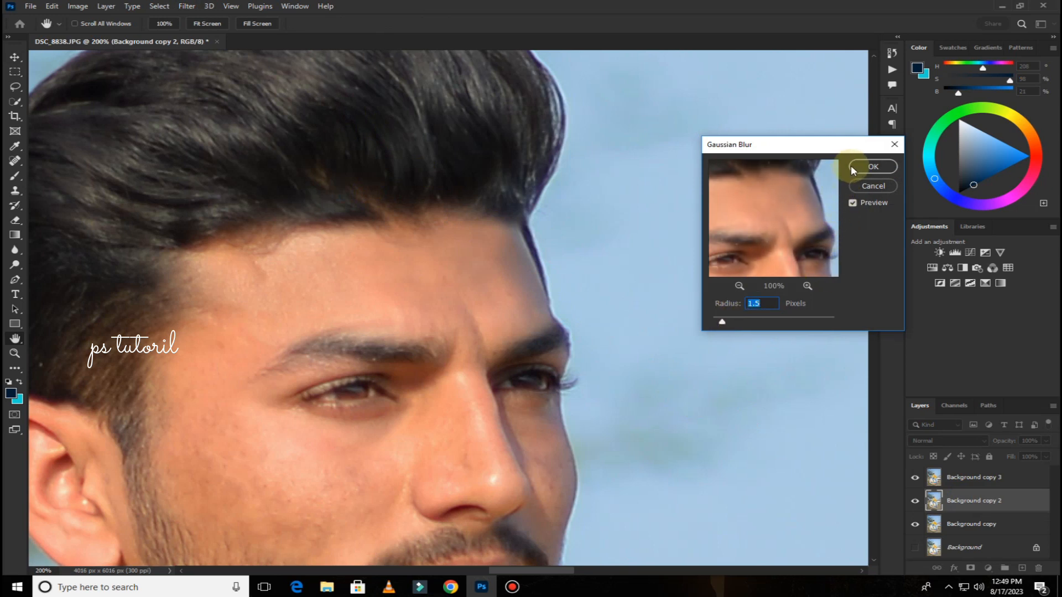
click(852, 168)
- Use Apply Image on Background copy 3 with Background copy 2 as source, Subtract blending, scale 2, offset 128, and set the layer to Linear Light
click(991, 477)
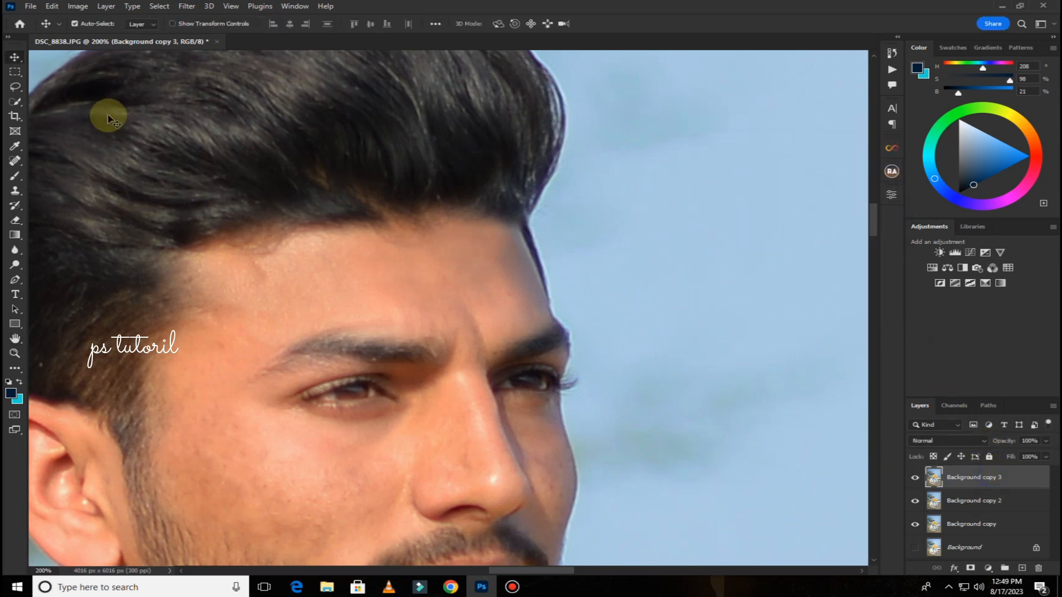
click(77, 7)
click(100, 175)
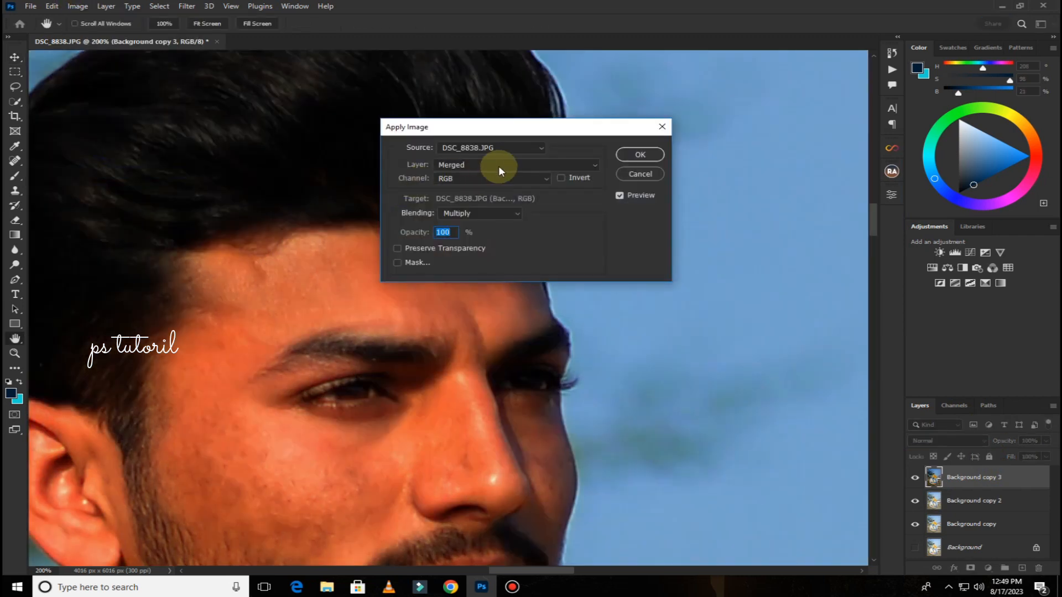
click(499, 165)
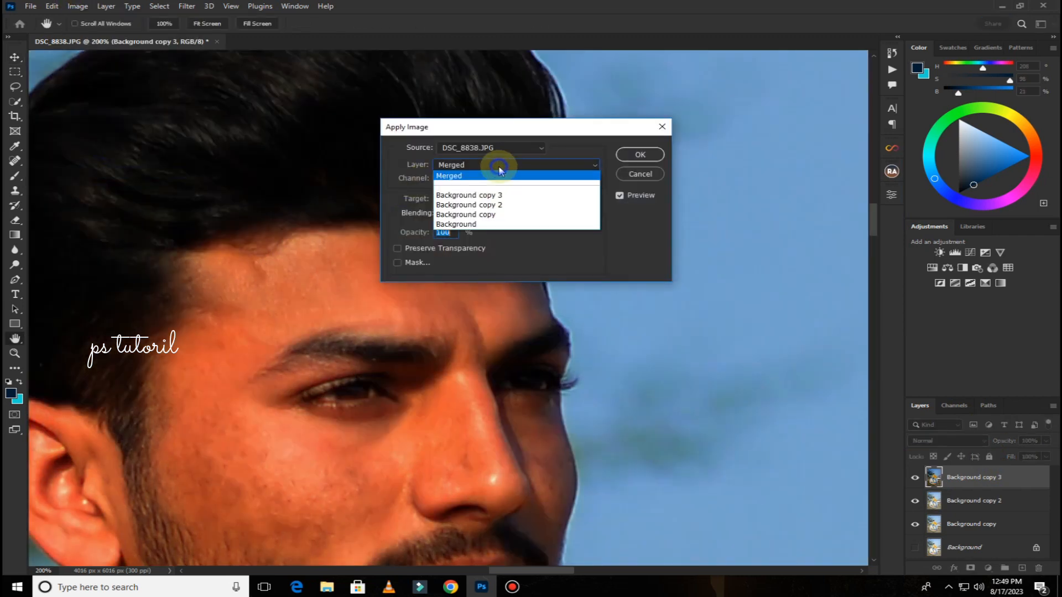
click(486, 206)
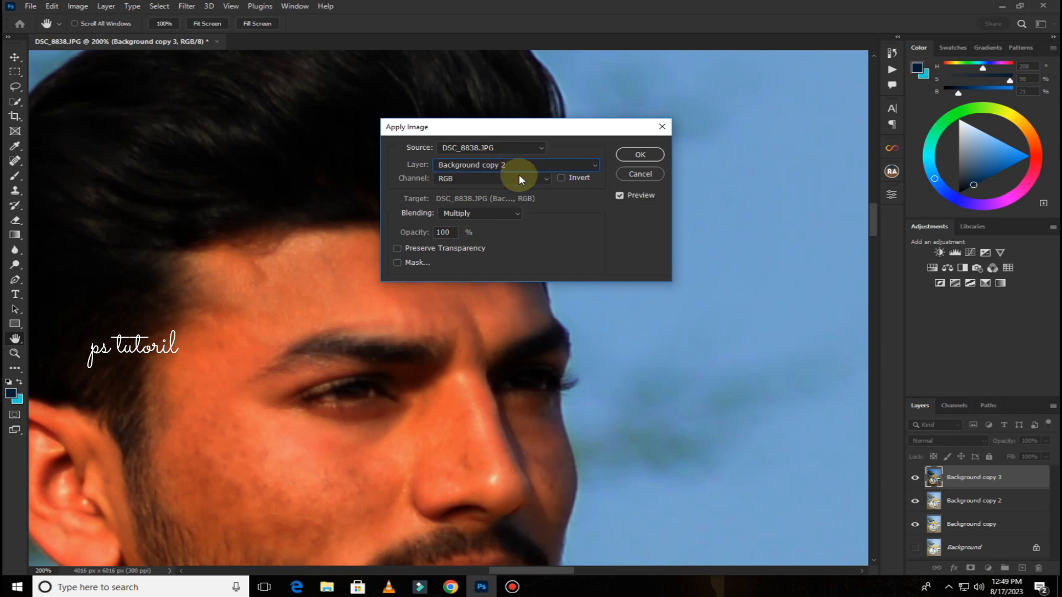
click(516, 211)
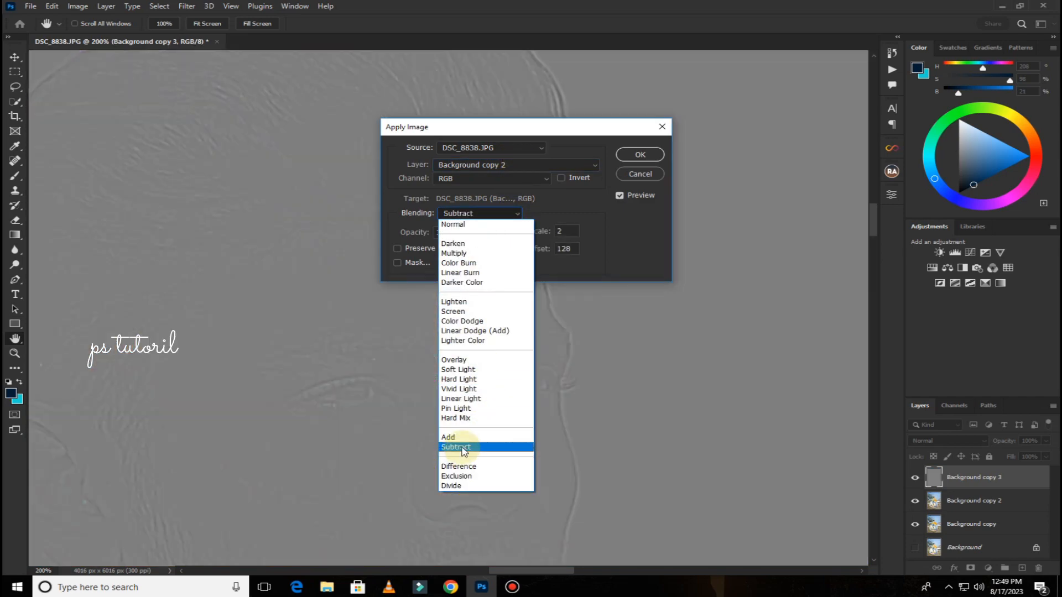
click(459, 447)
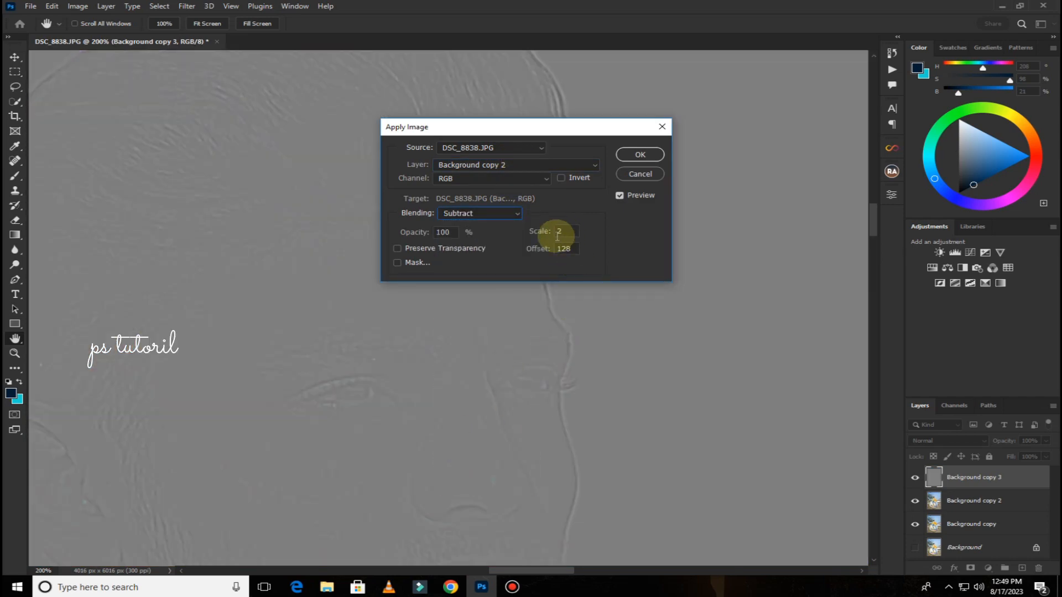
click(640, 155)
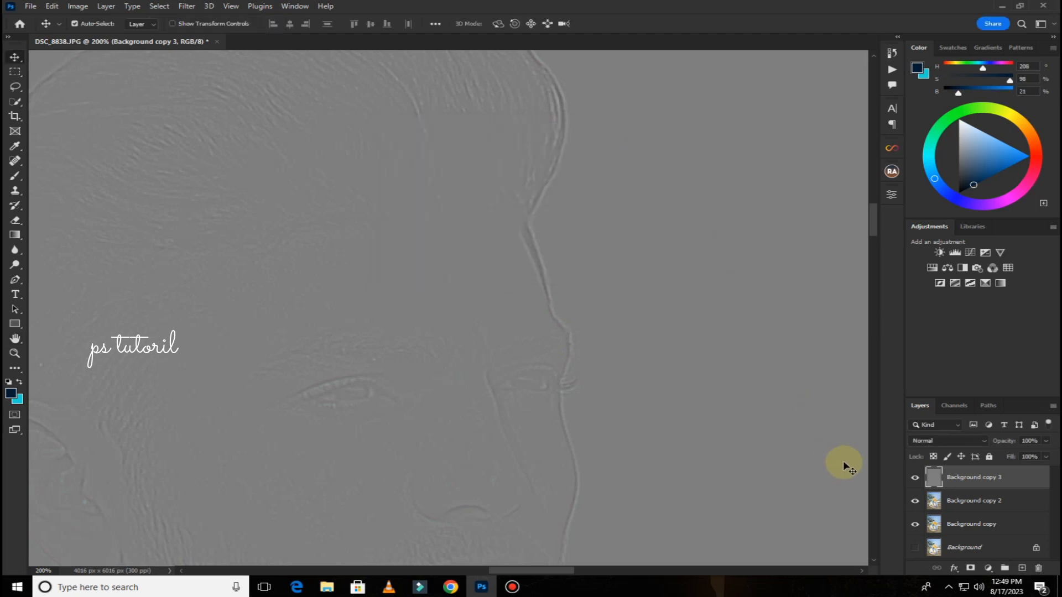
click(971, 441)
click(915, 465)
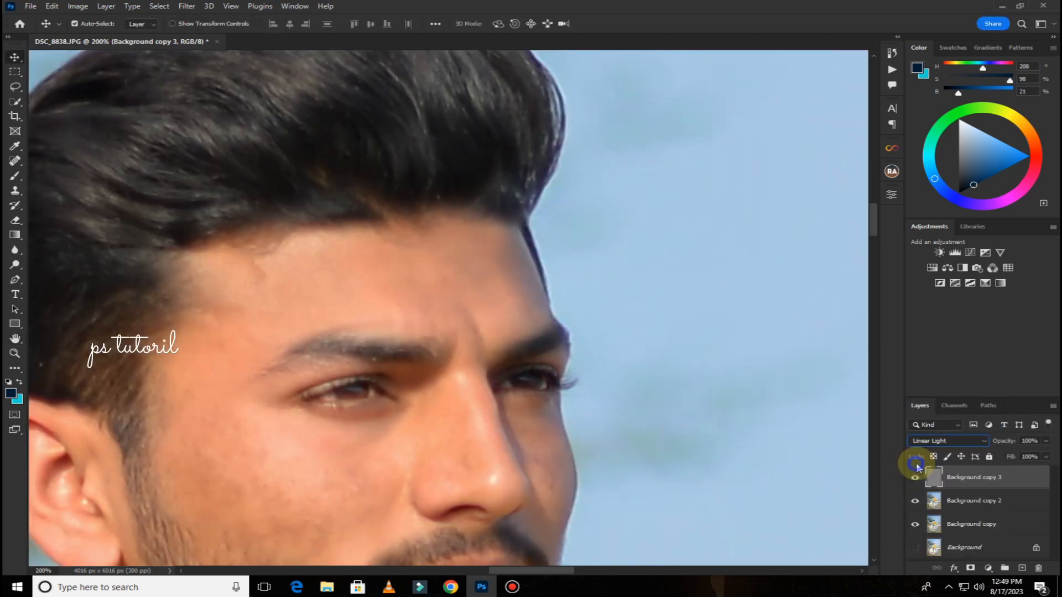
- Smooth the forehead skin on the Background copy 2 layer with the Mixer Brush at size 45
click(987, 500)
click(9, 176)
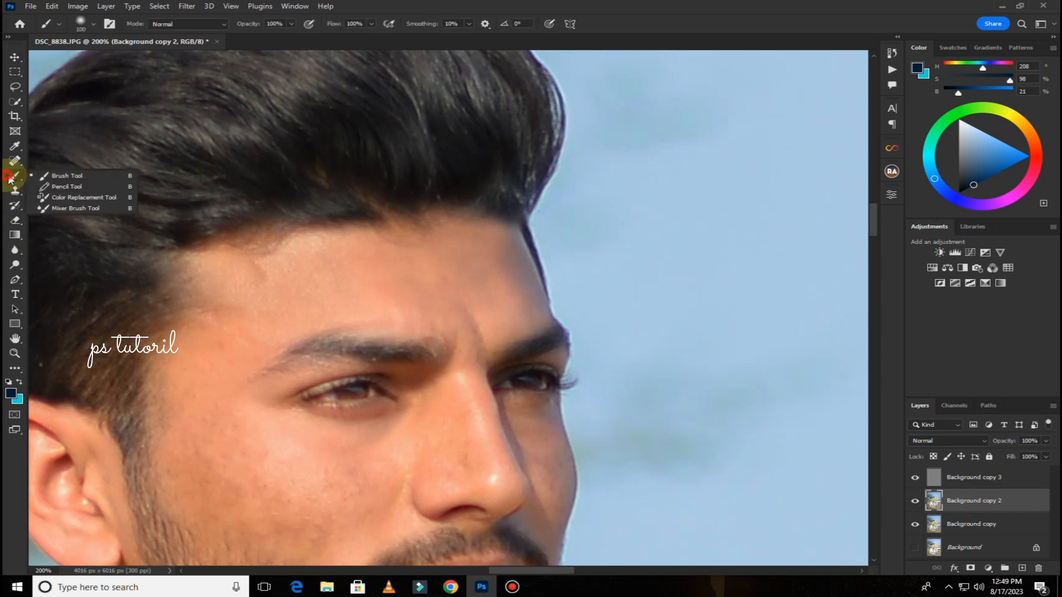
click(72, 208)
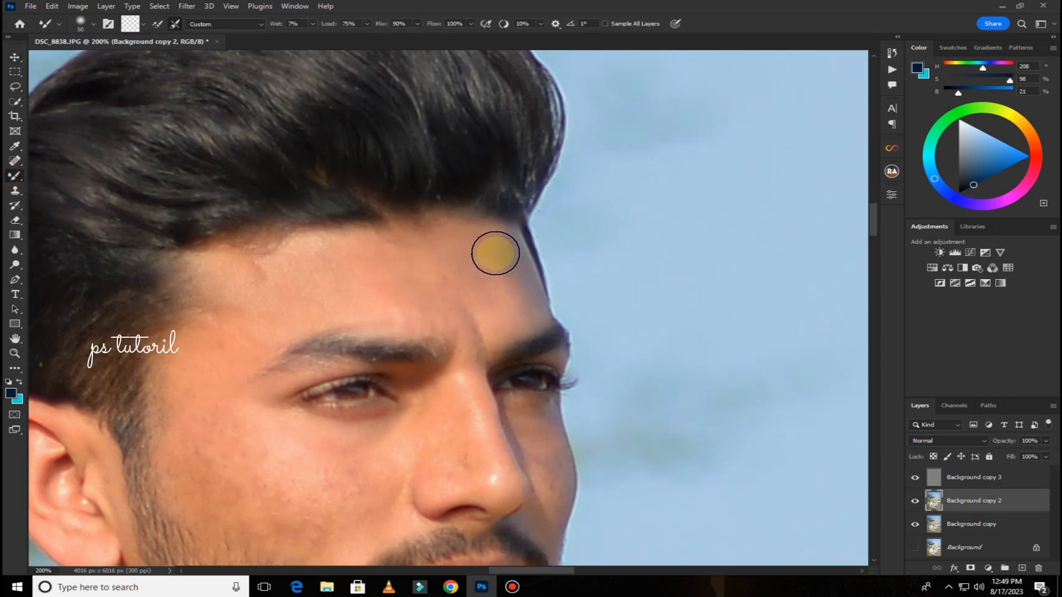
key([)
mouse_move(497, 246)
mouse_down()
mouse_move(512, 264)
mouse_move(505, 239)
mouse_move(513, 298)
mouse_move(523, 285)
mouse_move(526, 302)
mouse_move(481, 256)
mouse_move(483, 272)
mouse_move(524, 327)
mouse_move(527, 315)
mouse_move(457, 246)
mouse_move(470, 268)
mouse_move(459, 298)
mouse_move(428, 267)
mouse_move(356, 252)
mouse_move(418, 269)
mouse_move(478, 323)
mouse_move(484, 315)
mouse_move(485, 333)
mouse_move(397, 296)
mouse_move(407, 313)
mouse_move(442, 323)
mouse_move(411, 322)
mouse_move(472, 331)
mouse_move(352, 267)
mouse_up()
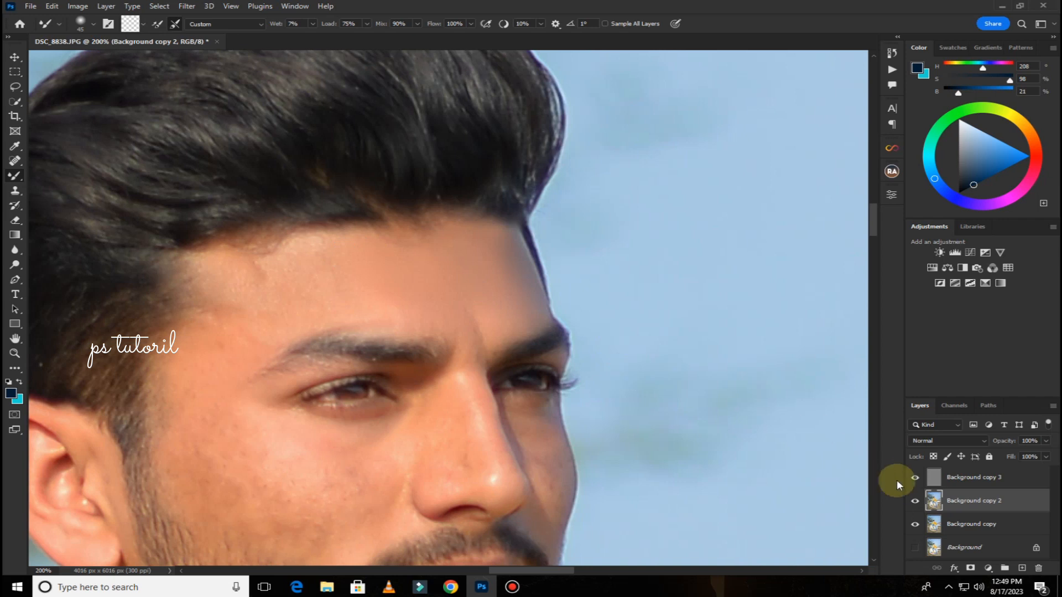
- Hide the Background copy 3 texture layer and blend the rest of the forehead, the temple and the skin beside the eye
click(913, 478)
drag(341, 254, 340, 283)
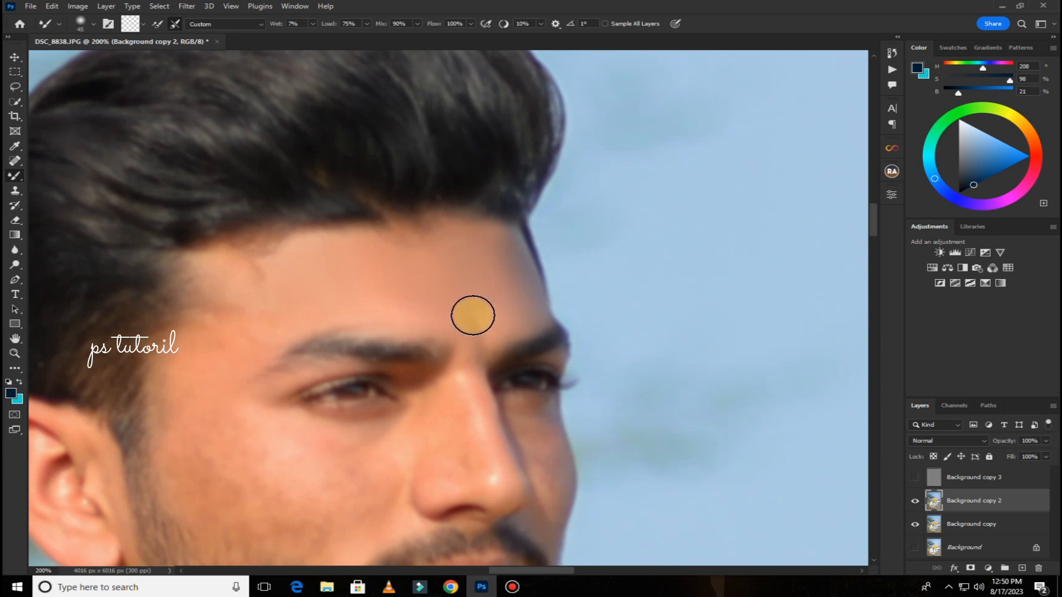
mouse_move(363, 282)
mouse_down()
mouse_move(374, 304)
mouse_move(347, 313)
mouse_up()
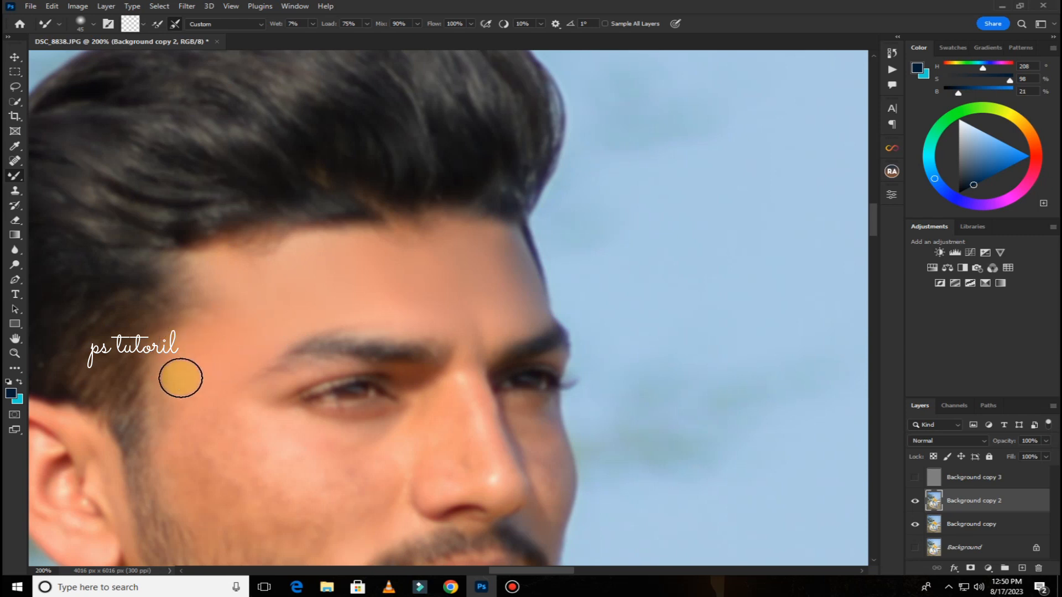
drag(166, 403, 222, 397)
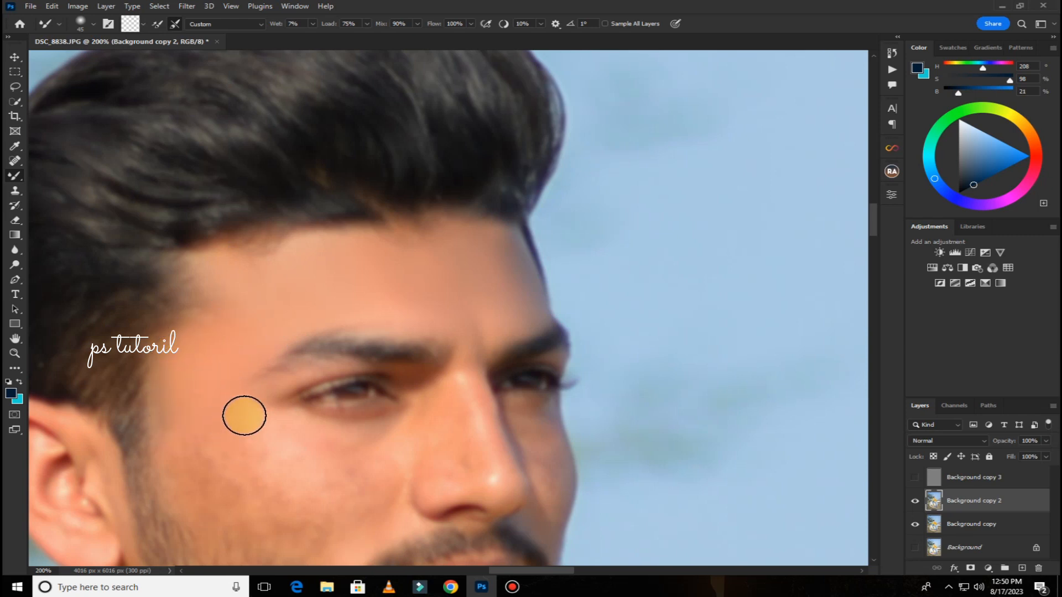
- Blend the nose and under-eye skin with the Mixer Brush at size 35, and the cheek near the sideburn at size 60
key(bracketleft)
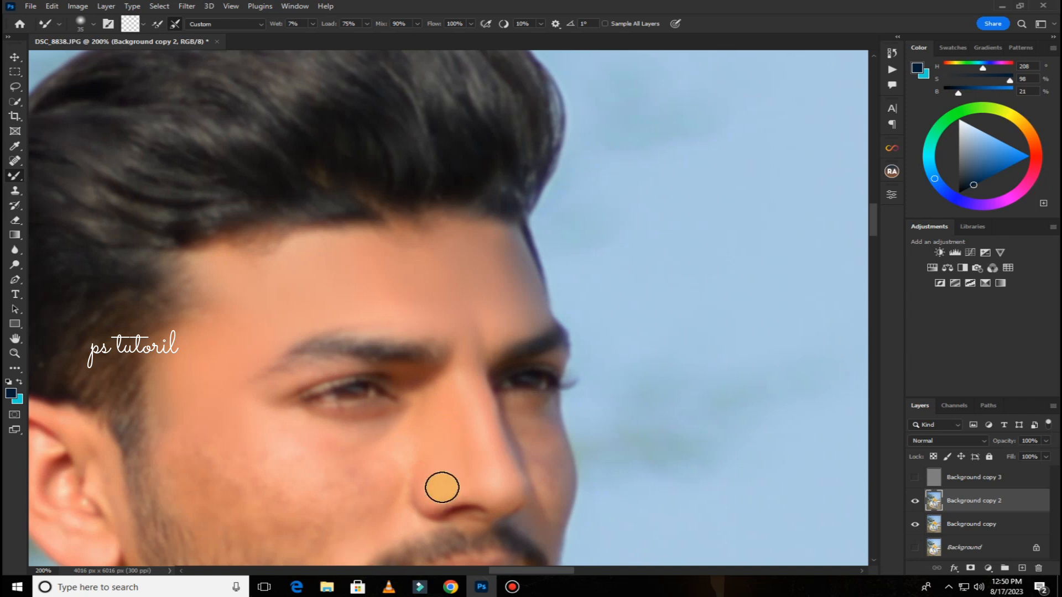
drag(390, 464, 404, 429)
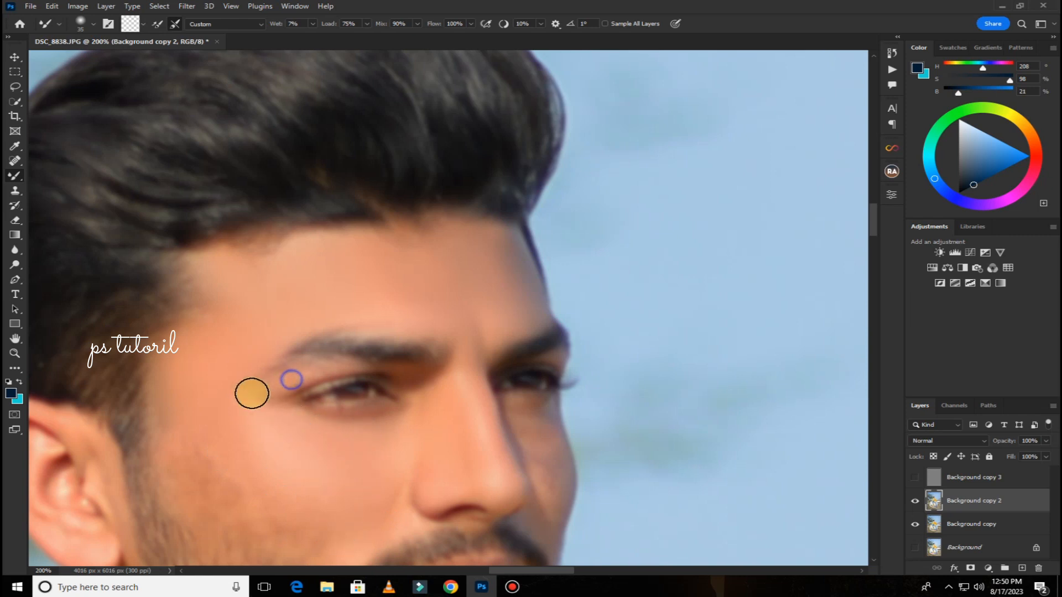
drag(254, 436, 383, 362)
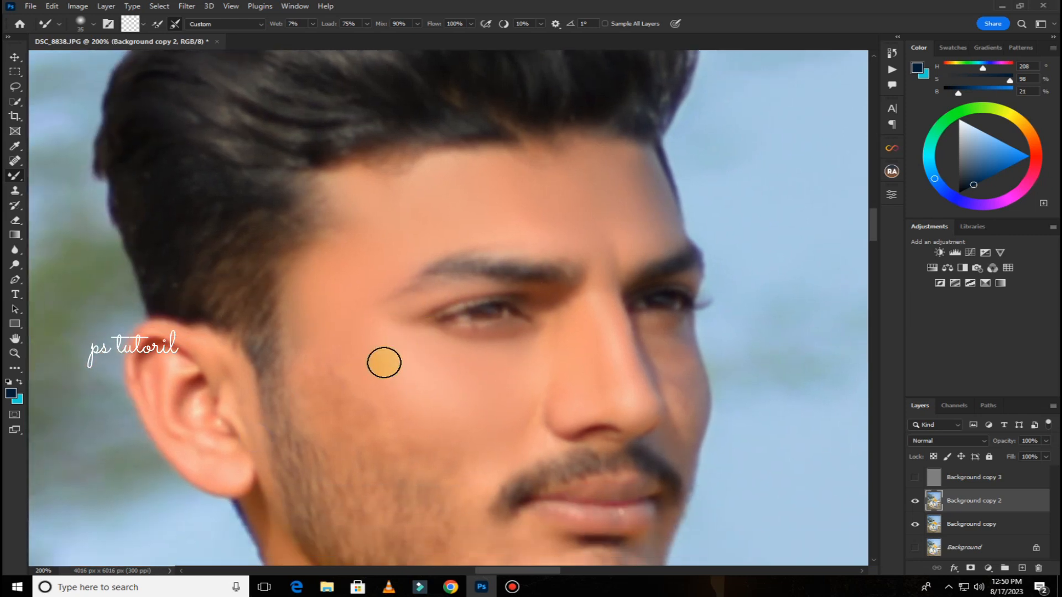
key(bracketright)
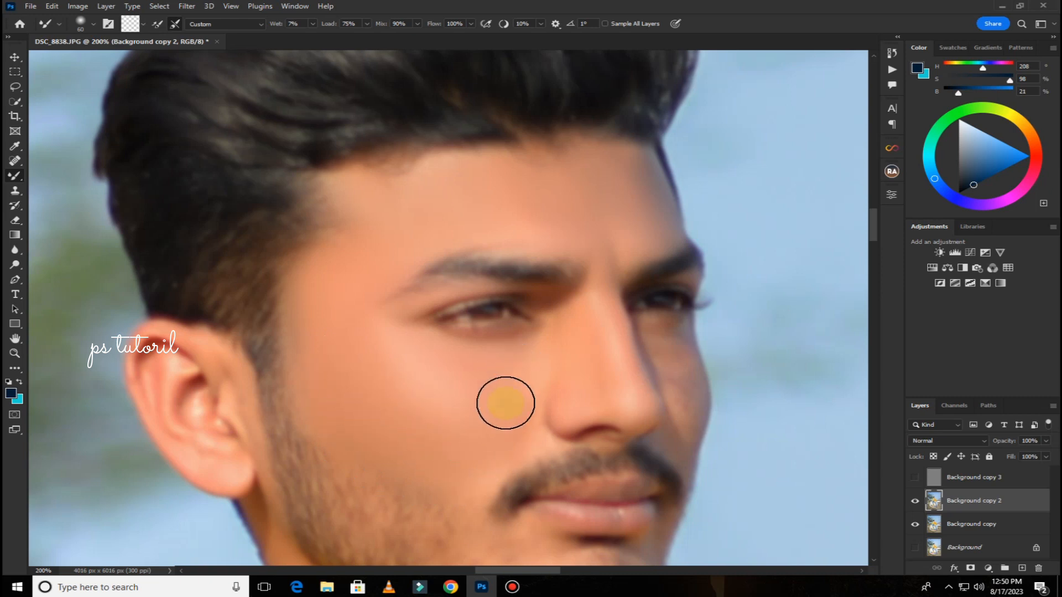
- Reduce the Mixer Brush to size 35 and smooth the nose, the far cheek, the skin beside the mouth and the ear
drag(531, 376, 412, 431)
key(bracketleft)
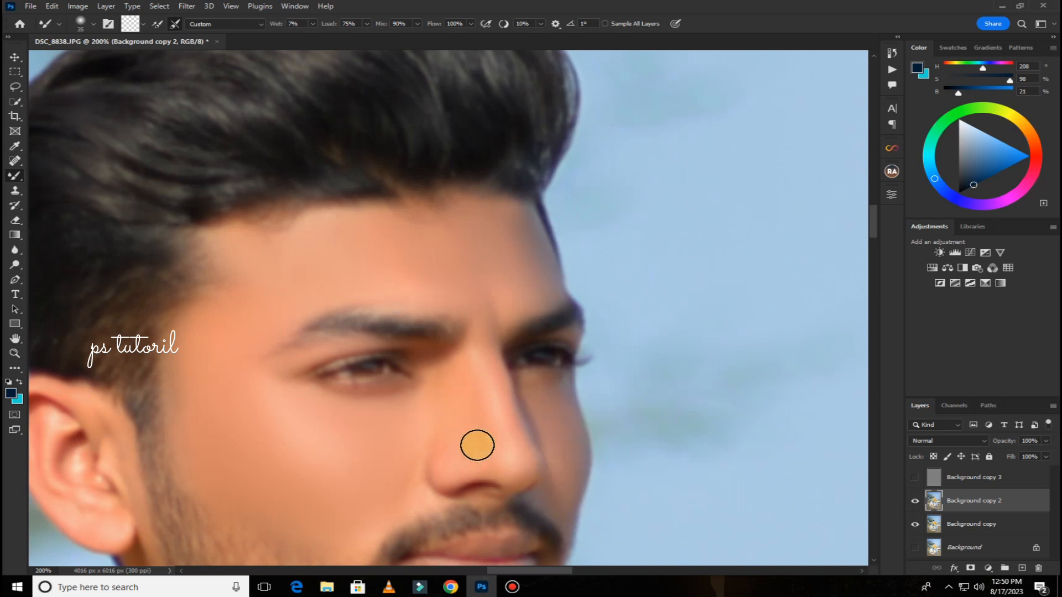
drag(392, 363, 494, 222)
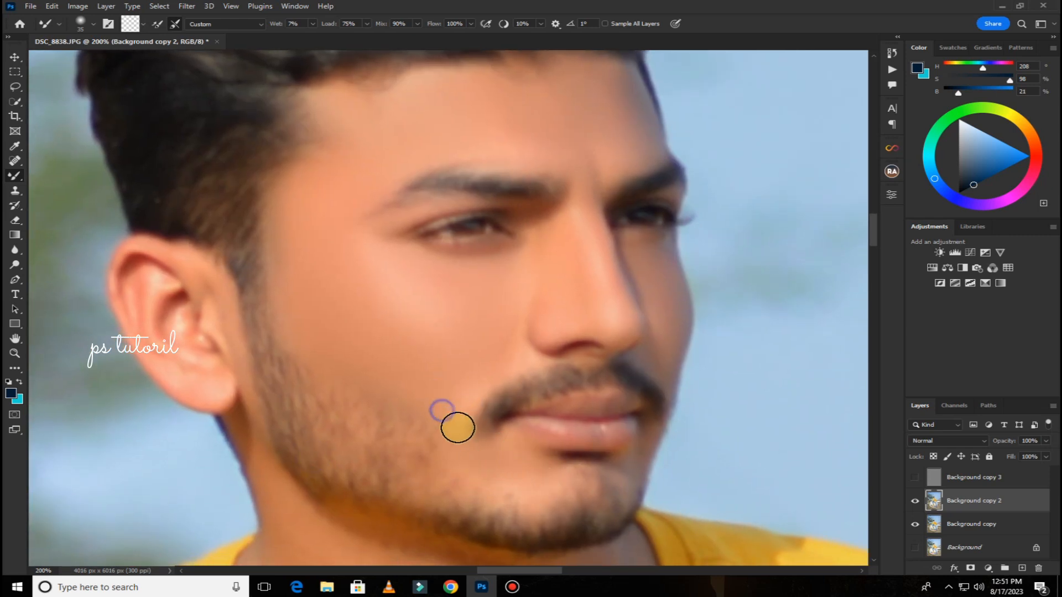
drag(202, 268, 239, 375)
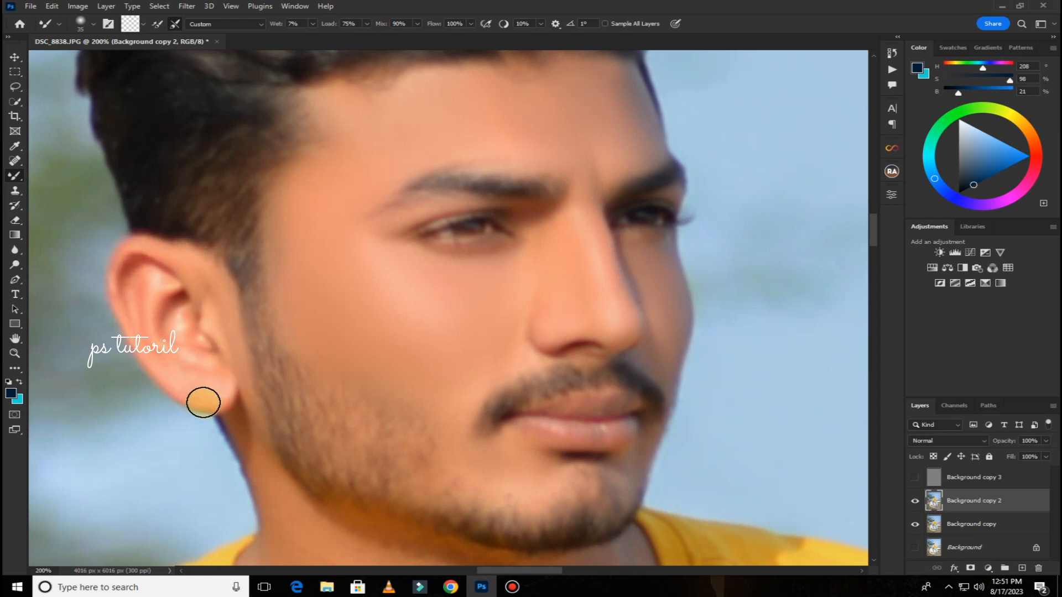
- Smooth the neck edge below the ear, the lips with the Mixer Brush at size 20, and the chin at size 25
drag(242, 417, 269, 501)
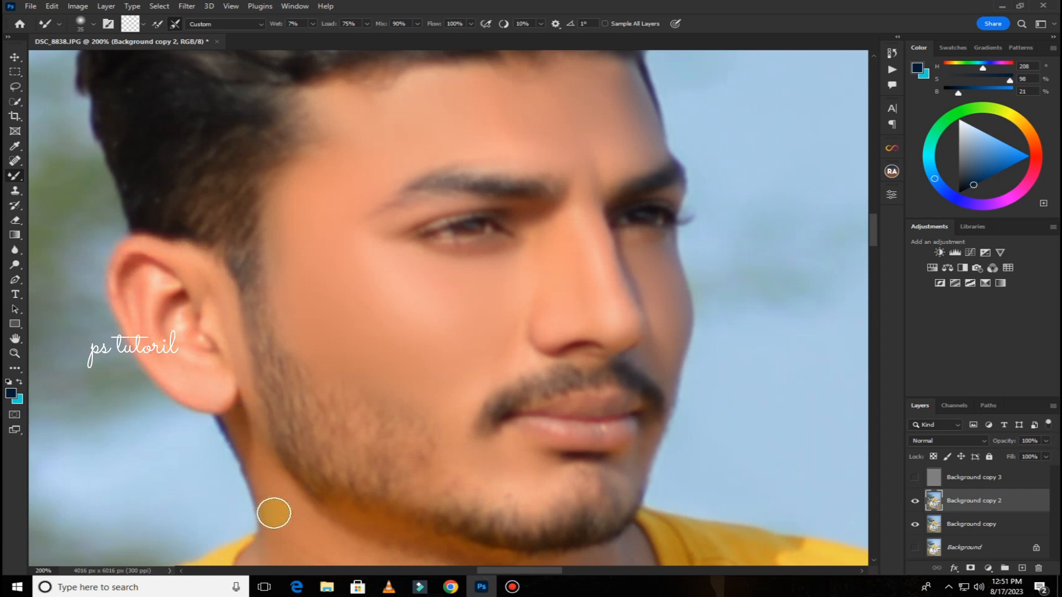
scroll(314, 359, down, 3)
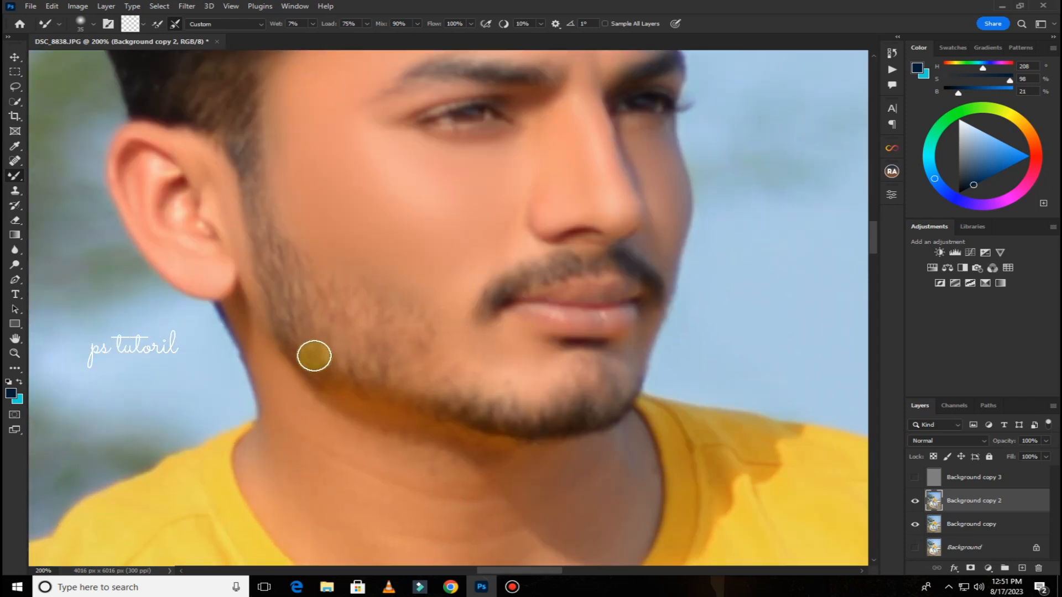
key(bracketleft)
mouse_move(538, 310)
mouse_down()
mouse_move(599, 321)
mouse_move(618, 310)
mouse_move(578, 316)
mouse_move(546, 302)
mouse_move(615, 290)
mouse_up()
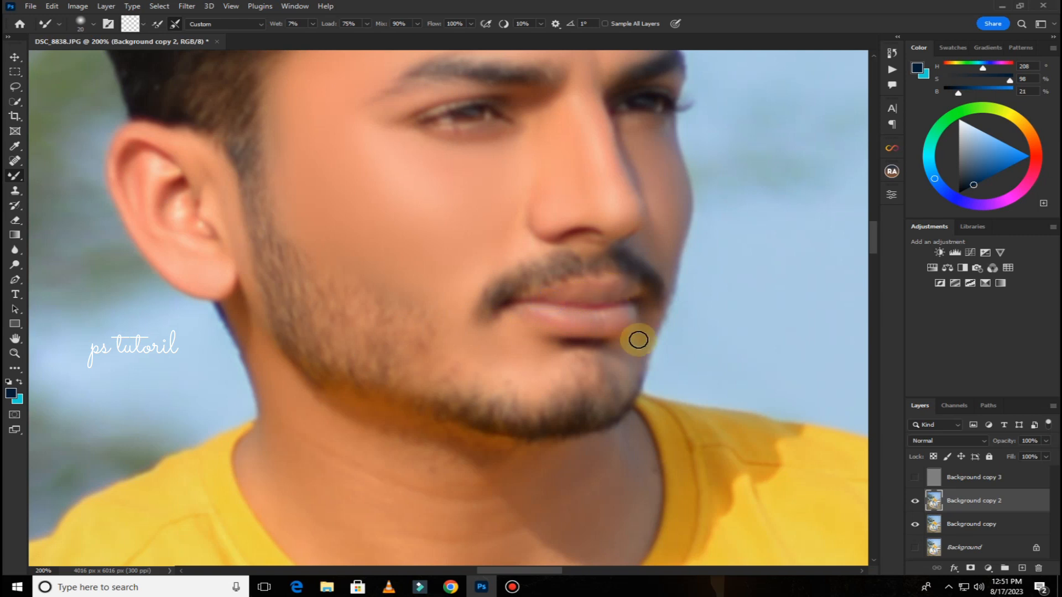
key(bracketright)
mouse_move(637, 340)
mouse_down()
mouse_move(651, 319)
mouse_move(628, 383)
mouse_up()
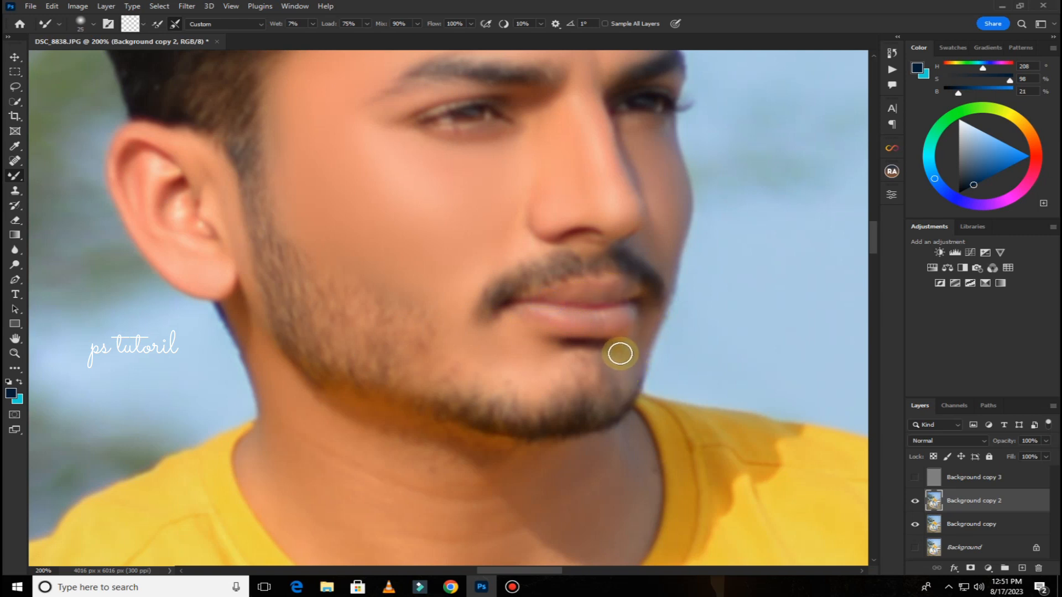
- Enlarge the Mixer Brush to size 40 and then 50, and blend the skin across the neck below the jaw
key(bracketright)
key(bracketright)
mouse_move(643, 452)
mouse_down()
mouse_move(632, 510)
mouse_move(623, 491)
mouse_move(570, 480)
mouse_move(596, 457)
mouse_move(605, 469)
mouse_move(627, 454)
mouse_move(634, 499)
mouse_up()
scroll(609, 353, down, 3)
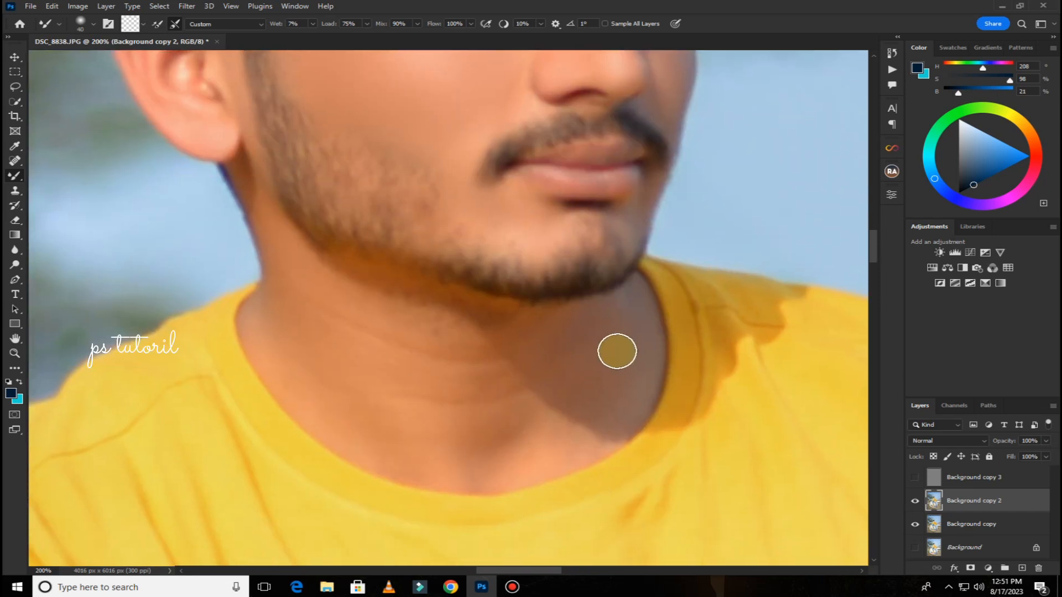
key(])
mouse_move(628, 334)
mouse_down()
mouse_move(625, 380)
mouse_move(643, 330)
mouse_move(629, 419)
mouse_move(597, 444)
mouse_move(609, 365)
mouse_move(573, 384)
mouse_move(551, 375)
mouse_move(536, 335)
mouse_move(468, 420)
mouse_move(470, 443)
mouse_move(606, 394)
mouse_move(577, 444)
mouse_move(600, 428)
mouse_move(461, 476)
mouse_move(541, 428)
mouse_move(495, 444)
mouse_move(468, 425)
mouse_move(490, 351)
mouse_move(449, 335)
mouse_move(453, 326)
mouse_move(444, 341)
mouse_move(327, 287)
mouse_move(487, 341)
mouse_move(466, 318)
mouse_move(347, 270)
mouse_move(484, 313)
mouse_move(534, 316)
mouse_move(408, 305)
mouse_move(341, 284)
mouse_move(377, 353)
mouse_move(481, 375)
mouse_move(368, 353)
mouse_move(325, 320)
mouse_move(480, 343)
mouse_move(394, 313)
mouse_move(490, 327)
mouse_move(306, 255)
mouse_move(302, 327)
mouse_move(293, 276)
mouse_move(287, 299)
mouse_move(264, 307)
mouse_move(264, 341)
mouse_move(362, 435)
mouse_move(462, 457)
mouse_move(536, 449)
mouse_move(458, 465)
mouse_move(361, 435)
mouse_move(499, 448)
mouse_move(360, 399)
mouse_move(453, 393)
mouse_move(311, 366)
mouse_move(416, 388)
mouse_move(508, 390)
mouse_move(354, 330)
mouse_move(419, 355)
mouse_move(507, 350)
mouse_move(368, 325)
mouse_move(292, 290)
mouse_move(394, 333)
mouse_move(493, 324)
mouse_move(304, 284)
mouse_move(582, 317)
mouse_move(398, 393)
mouse_move(345, 346)
mouse_up()
- Smooth the raised forearm, wrist and back of the hand in front of the shirt with the Mixer Brush at size 70
scroll(365, 380, down, 6)
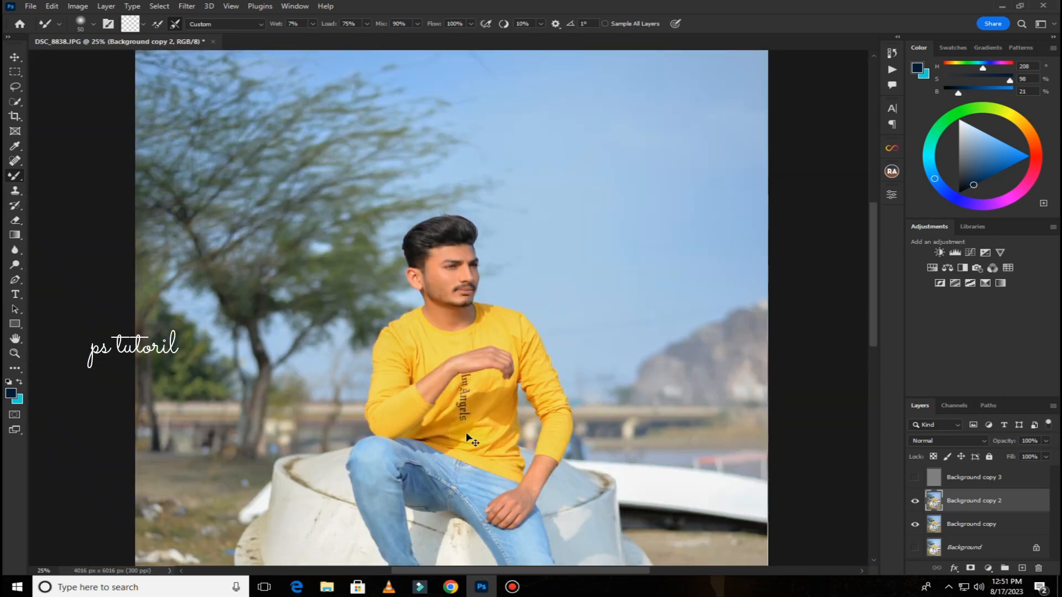
scroll(459, 440, up, 4)
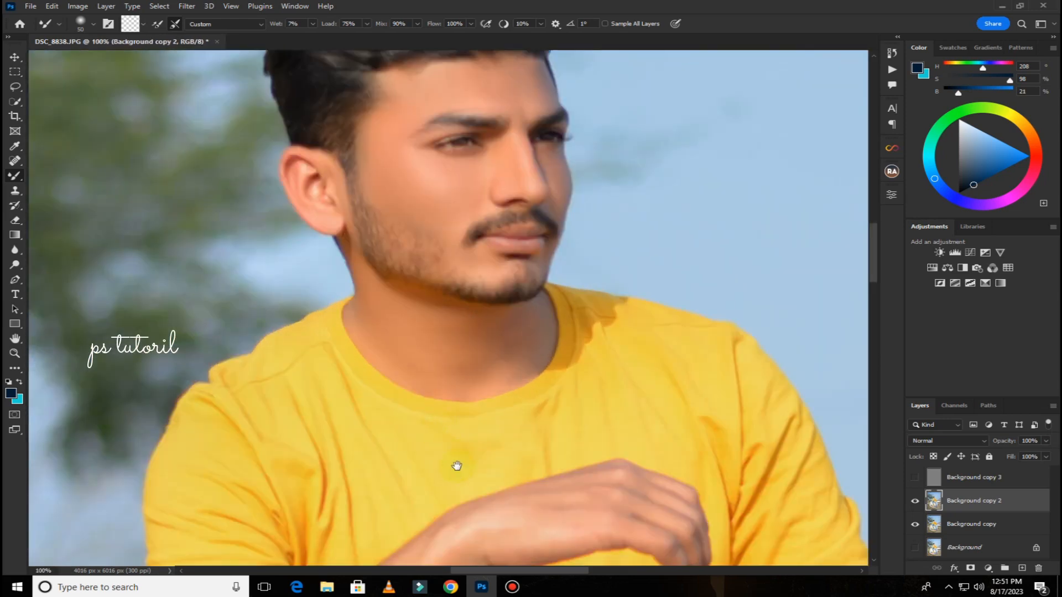
scroll(433, 358, up, 1)
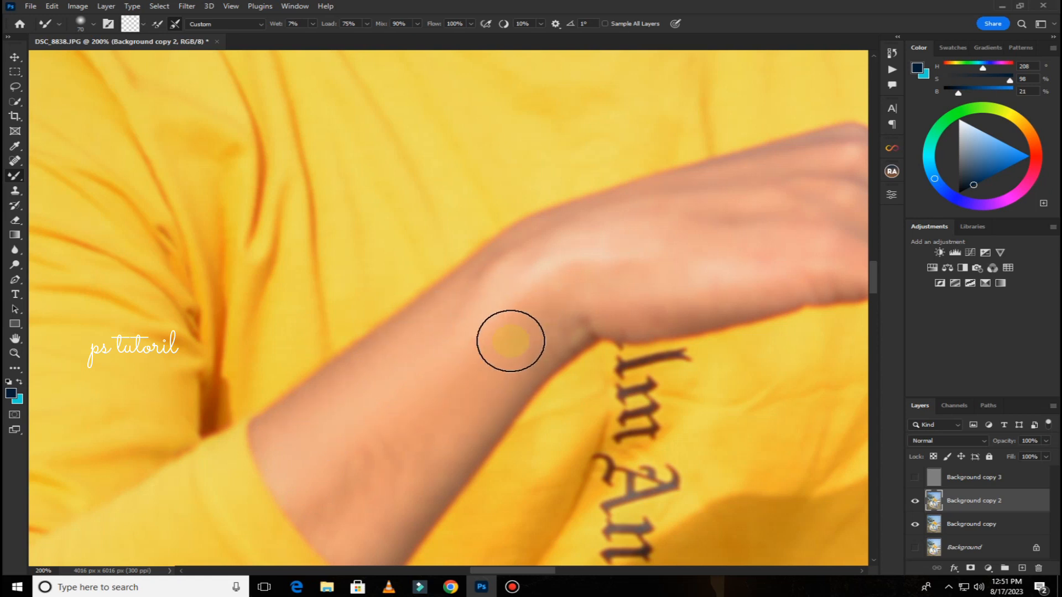
drag(418, 384, 538, 229)
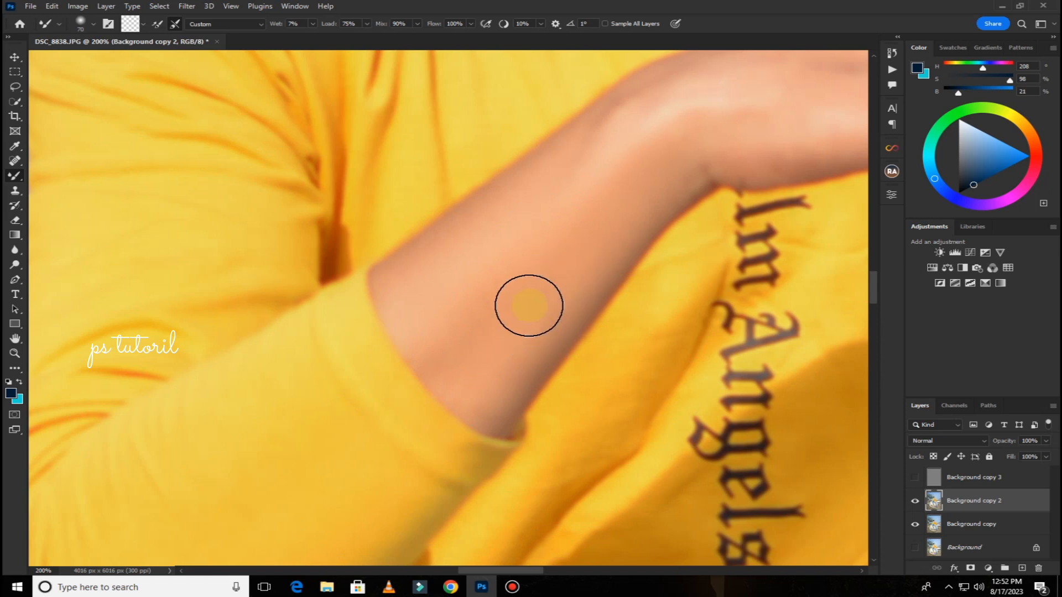
drag(562, 237, 299, 433)
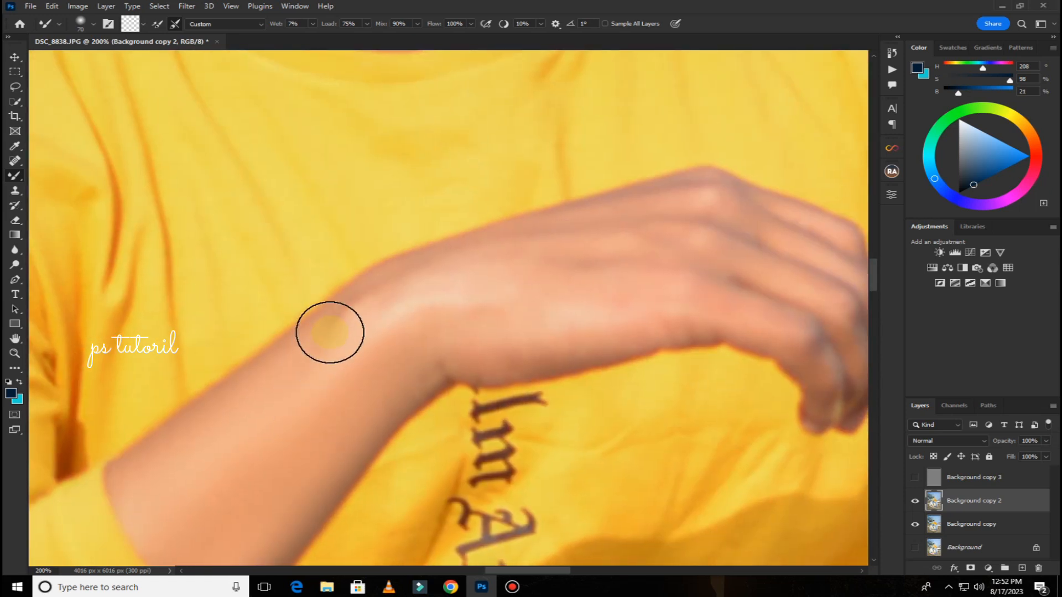
mouse_move(337, 326)
mouse_down()
mouse_move(278, 384)
mouse_move(503, 256)
mouse_move(616, 233)
mouse_up()
mouse_move(537, 324)
mouse_down()
mouse_move(645, 325)
mouse_move(493, 343)
mouse_move(538, 322)
mouse_move(460, 322)
mouse_move(415, 356)
mouse_up()
drag(517, 279, 233, 404)
mouse_move(251, 395)
mouse_down()
mouse_move(384, 326)
mouse_move(351, 347)
mouse_move(375, 396)
mouse_move(249, 402)
mouse_up()
- Blend the skin of the lowered forearm, from the sleeve cuff to the wrist and back of the hand, at brush size 70
mouse_move(516, 372)
mouse_down()
mouse_move(348, 206)
mouse_move(333, 174)
mouse_up()
drag(407, 467, 370, 223)
drag(580, 474, 434, 163)
drag(477, 386, 553, 146)
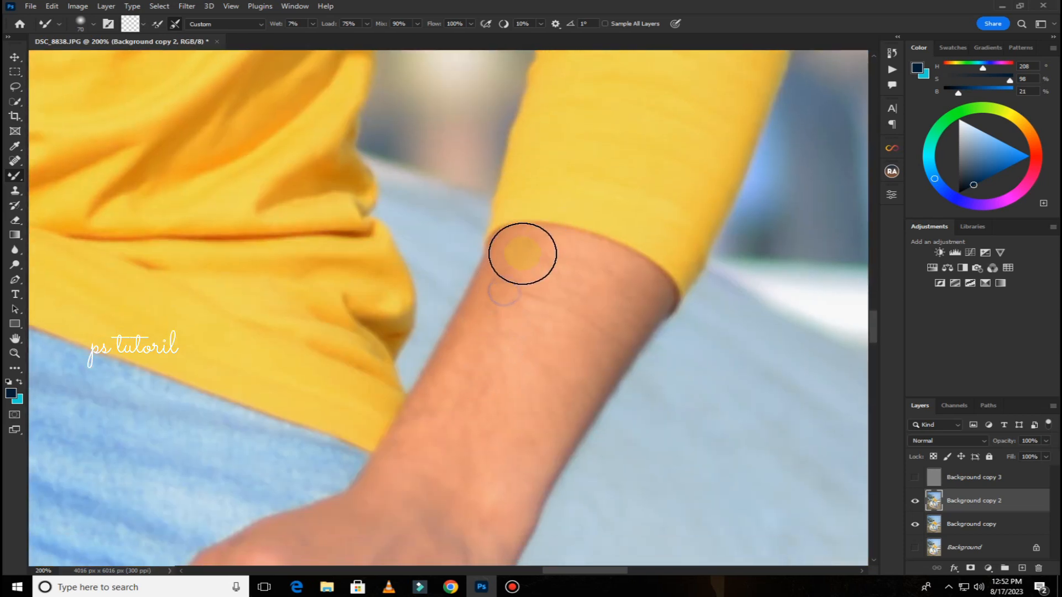
mouse_move(537, 290)
mouse_down()
mouse_move(558, 342)
mouse_move(616, 280)
mouse_move(633, 304)
mouse_move(632, 323)
mouse_move(573, 358)
mouse_up()
mouse_move(419, 462)
mouse_down()
mouse_move(500, 419)
mouse_move(581, 356)
mouse_move(474, 502)
mouse_move(594, 293)
mouse_up()
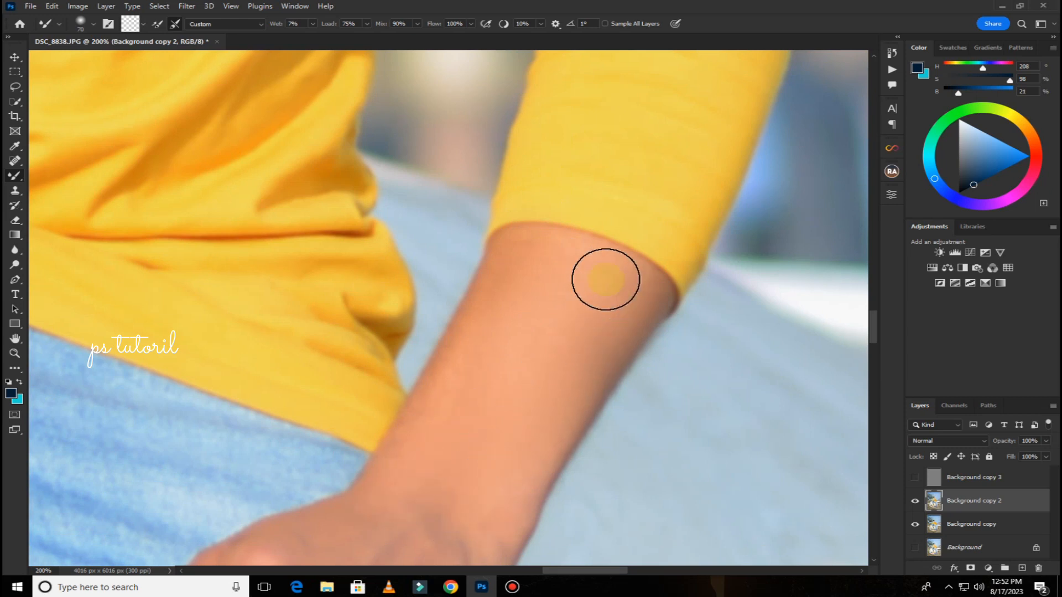
drag(433, 441, 600, 225)
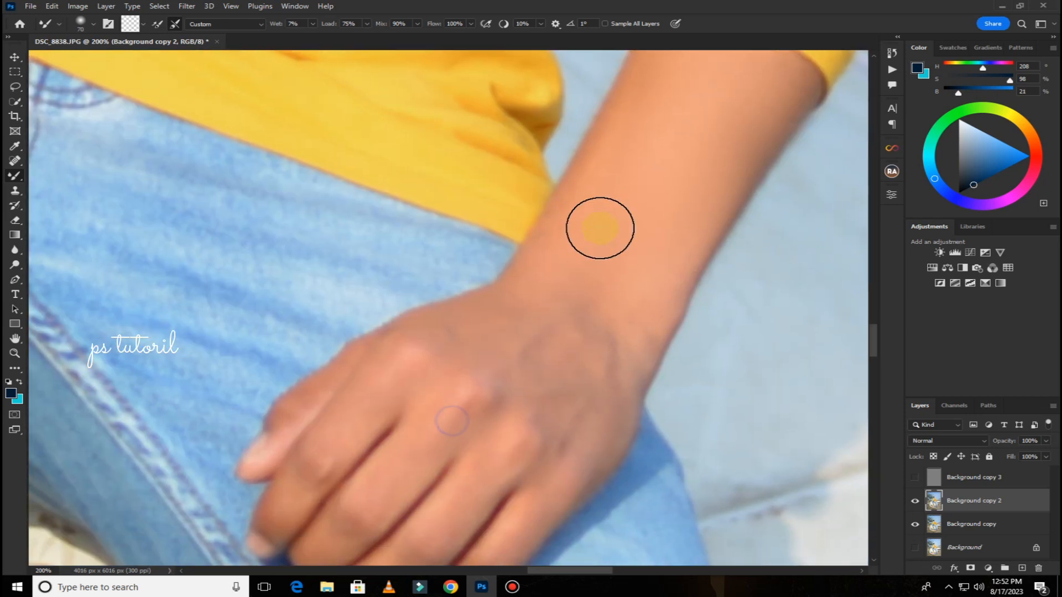
mouse_move(630, 271)
mouse_down()
mouse_move(581, 304)
mouse_move(583, 373)
mouse_move(542, 310)
mouse_move(482, 346)
mouse_move(444, 341)
mouse_up()
drag(521, 337, 632, 263)
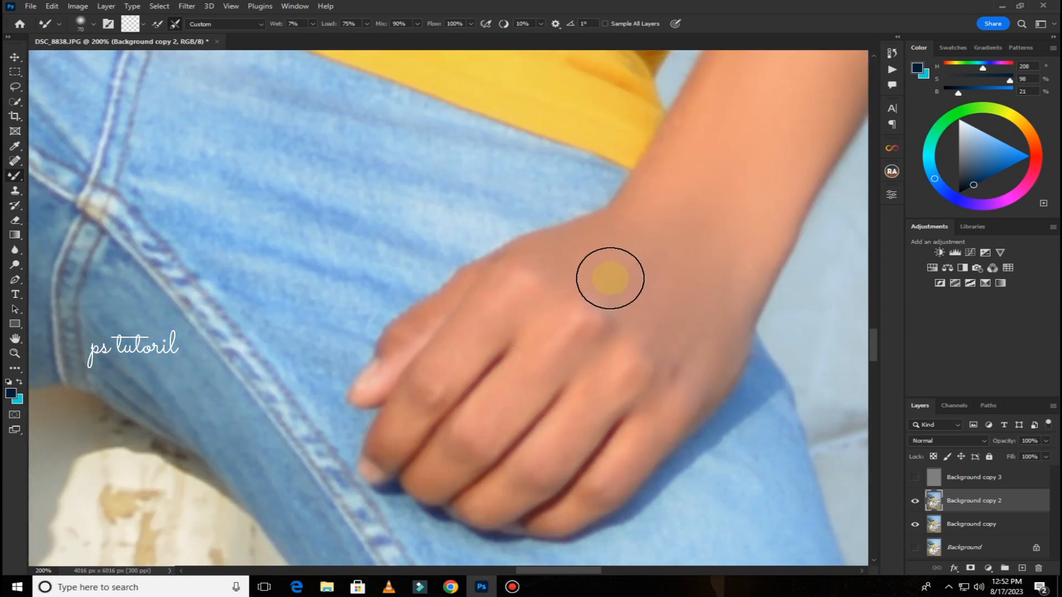
- Reduce the Mixer Brush to size 50 and smooth the knuckles and fingers of the hand resting on the jeans
key(bracketleft)
key(bracketleft)
drag(542, 282, 468, 339)
drag(592, 257, 497, 411)
drag(654, 314, 563, 465)
mouse_move(693, 333)
mouse_down()
mouse_move(664, 423)
mouse_move(625, 405)
mouse_up()
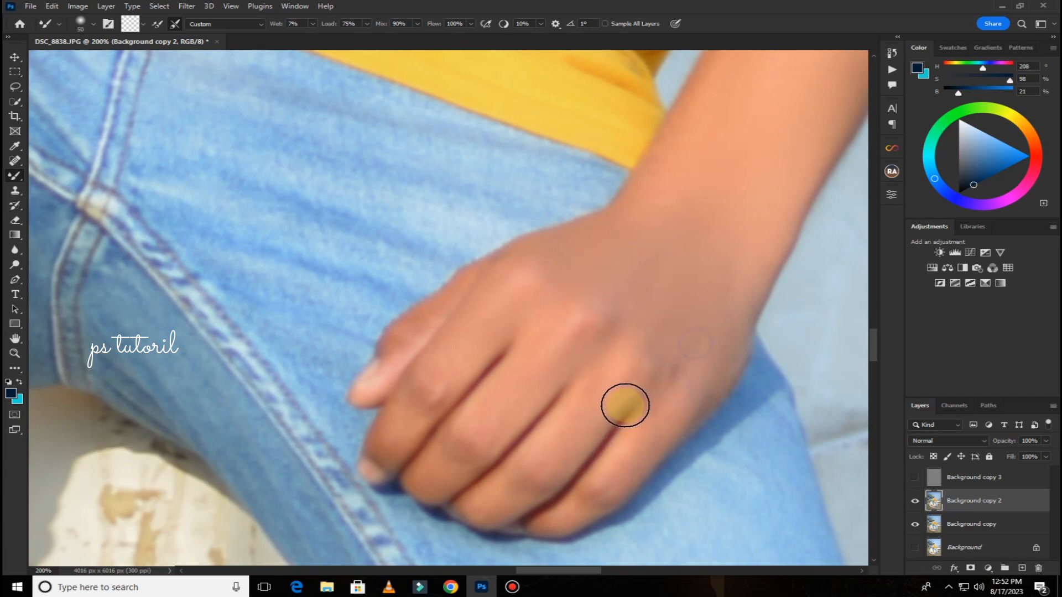
- Show the Background copy 3 texture layer again and merge all visible layers
scroll(574, 412, down, 6)
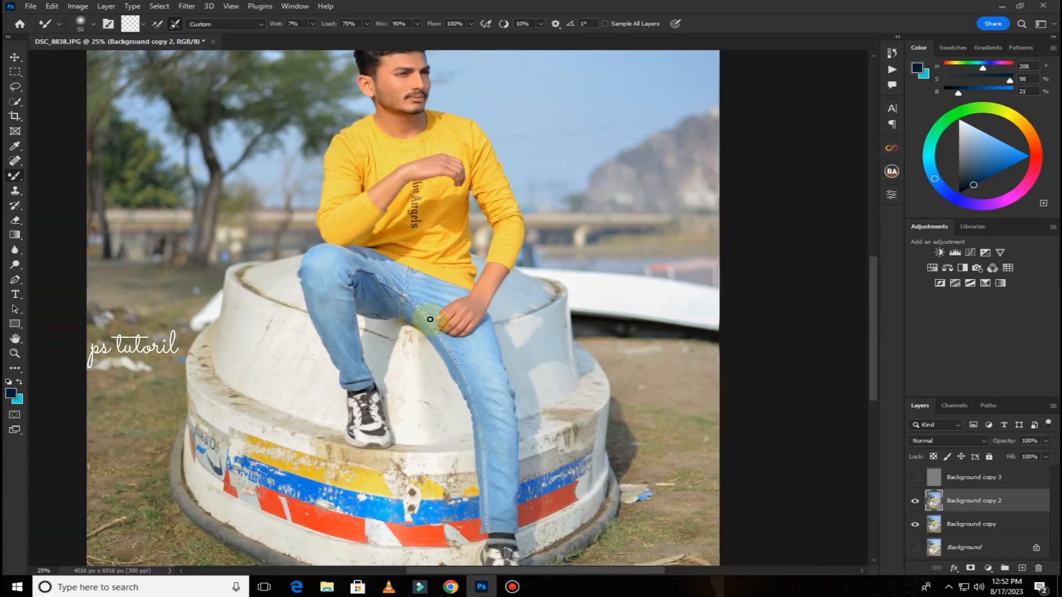
drag(424, 176, 415, 341)
scroll(437, 315, up, 3)
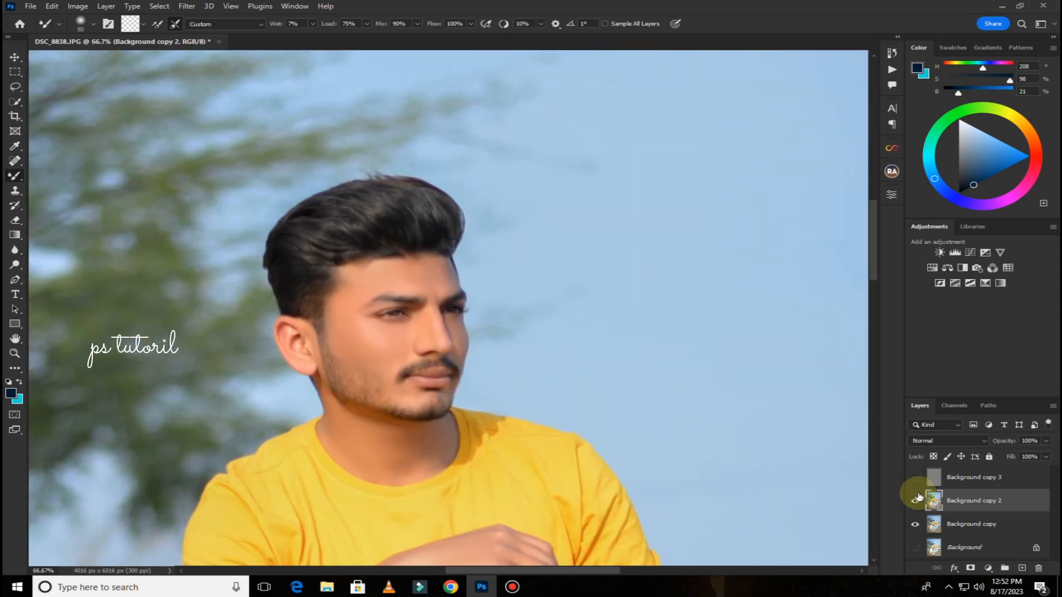
click(914, 477)
click(970, 477)
right_click(965, 475)
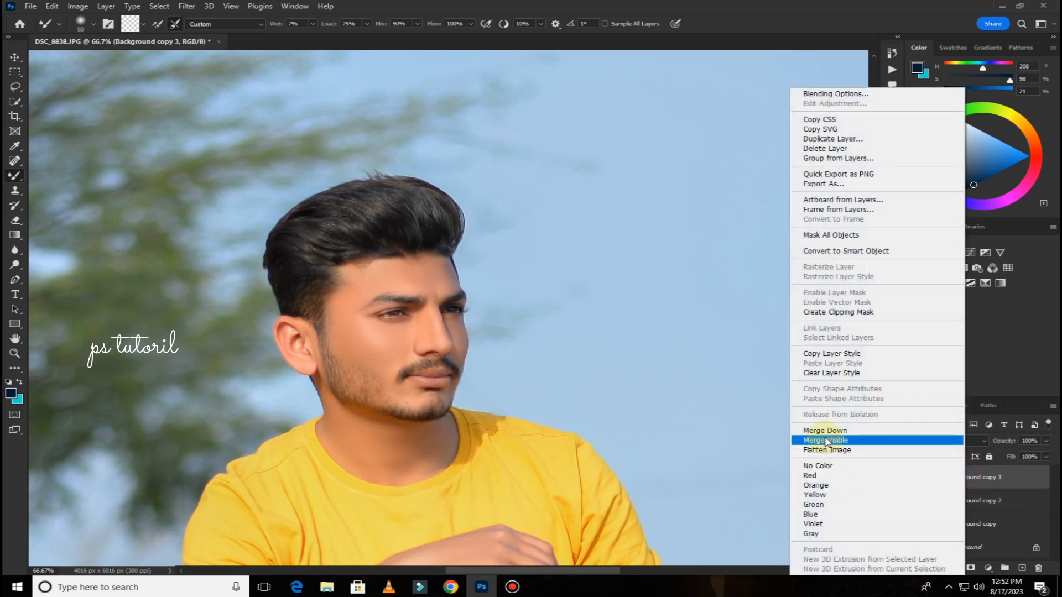
click(824, 440)
- Duplicate the merged Background copy 3 layer and open the Camera Raw Filter on the duplicate
key(ctrl+minus)
key(ctrl+minus)
key(ctrl+minus)
key(ctrl+minus)
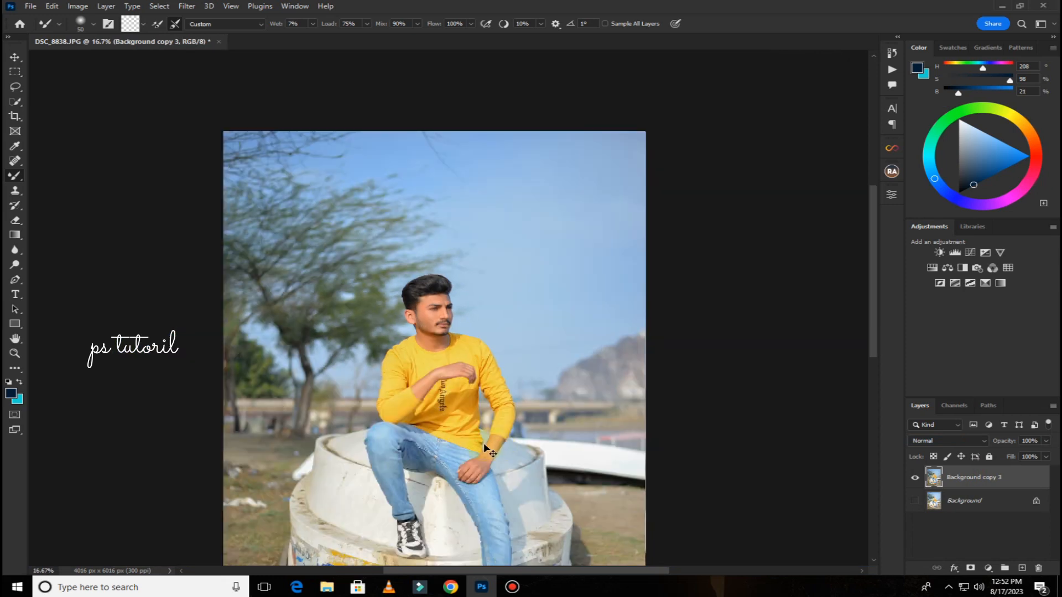
key(ctrl+minus)
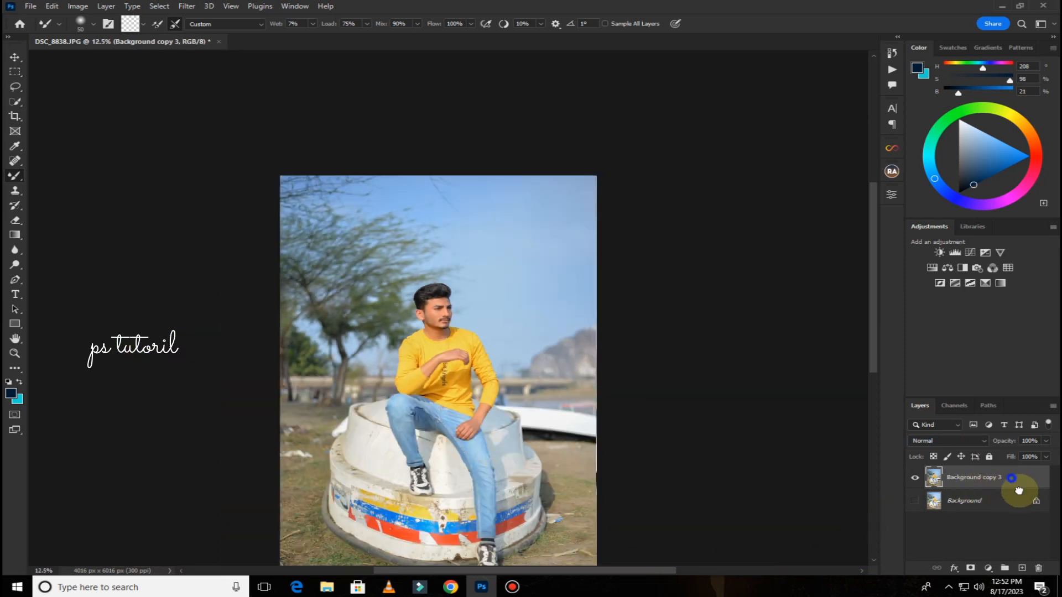
drag(1019, 487, 1022, 569)
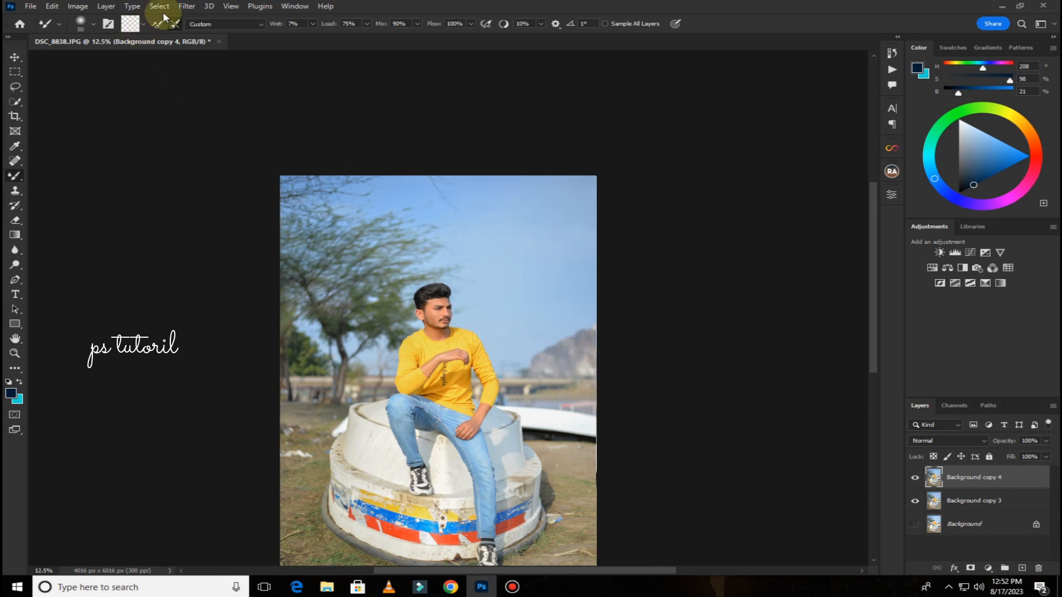
click(186, 6)
click(215, 92)
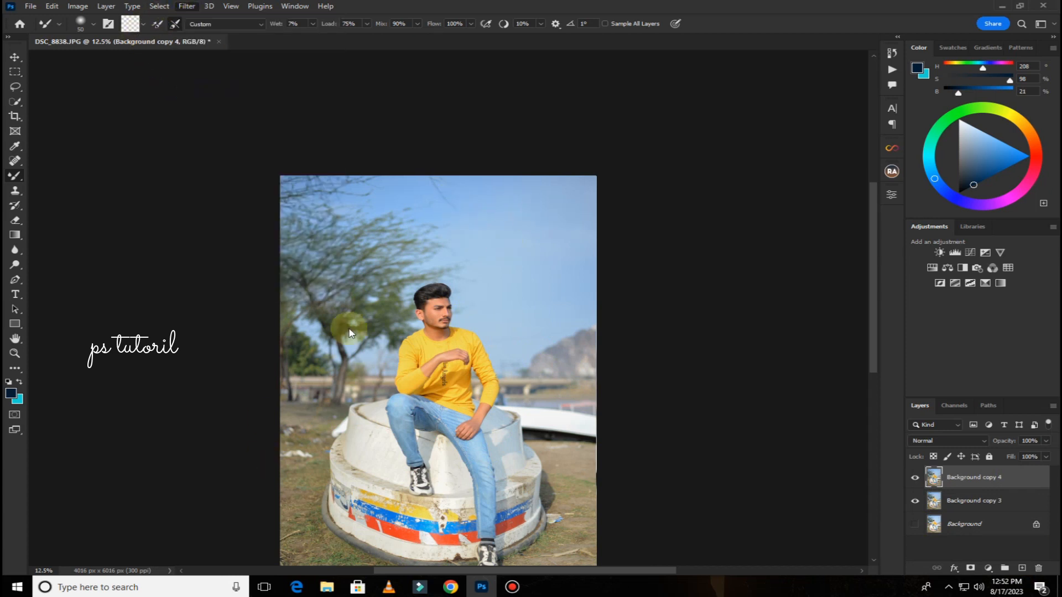
- In the Color Mixer, set the Greens hue to -100 and adjust the Yellows hue
scroll(934, 387, down, 4)
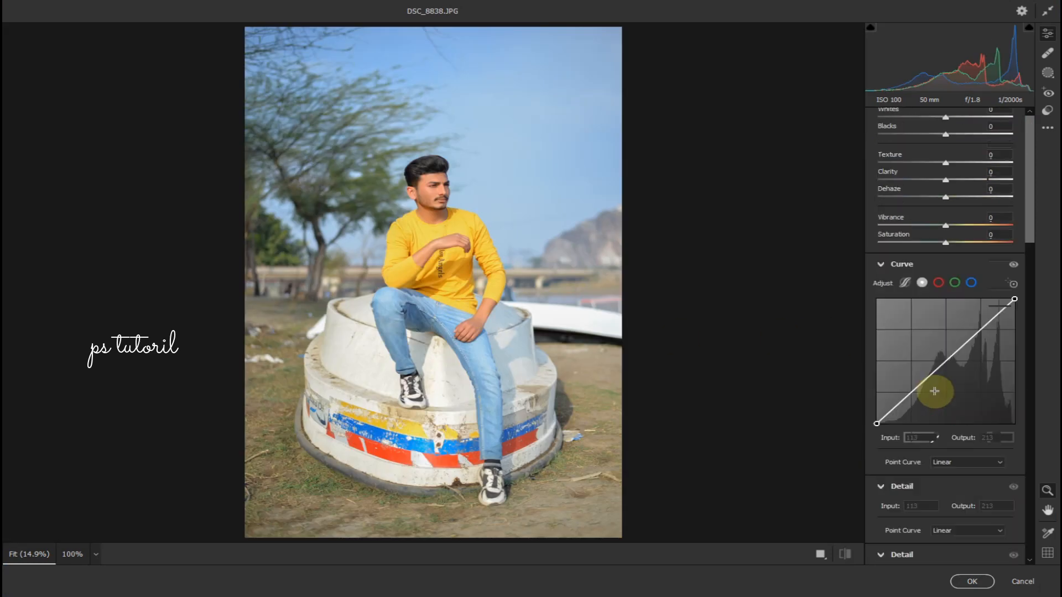
scroll(934, 394, down, 2)
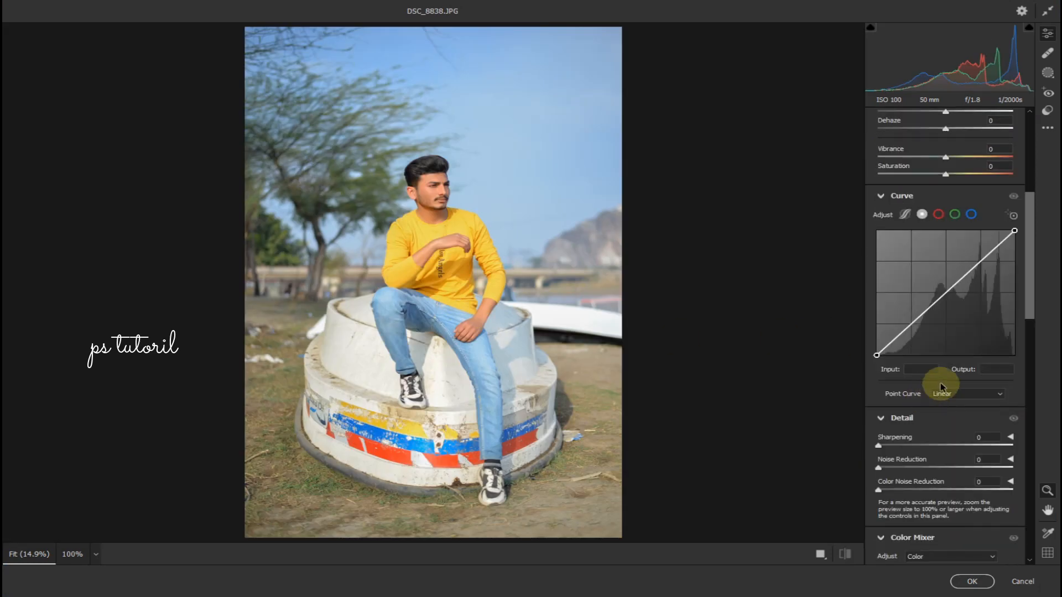
scroll(942, 387, down, 6)
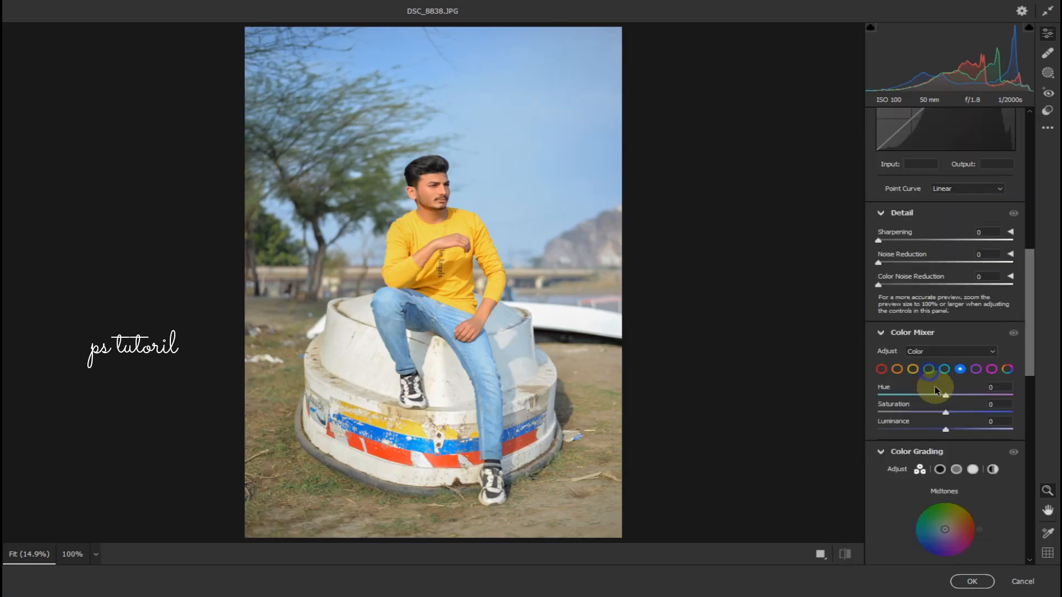
click(928, 370)
drag(945, 397, 831, 390)
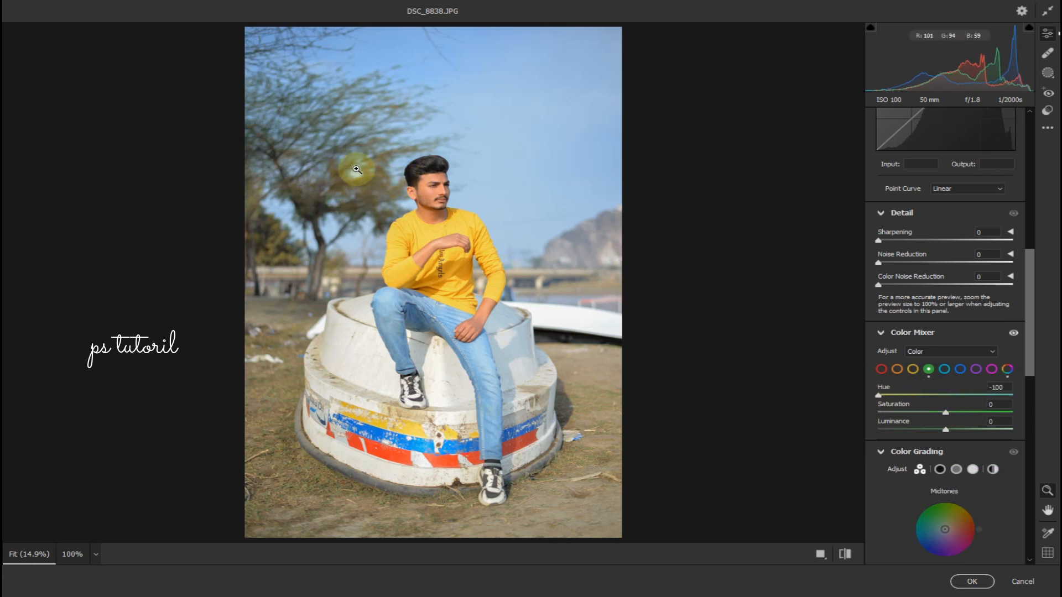
click(914, 372)
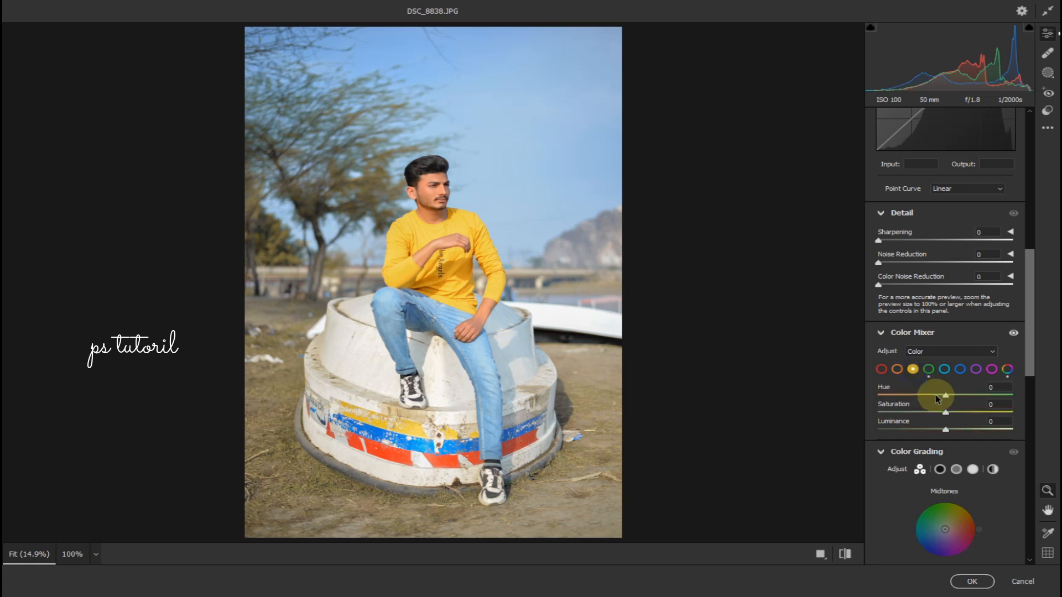
drag(941, 397, 972, 416)
double_click(916, 394)
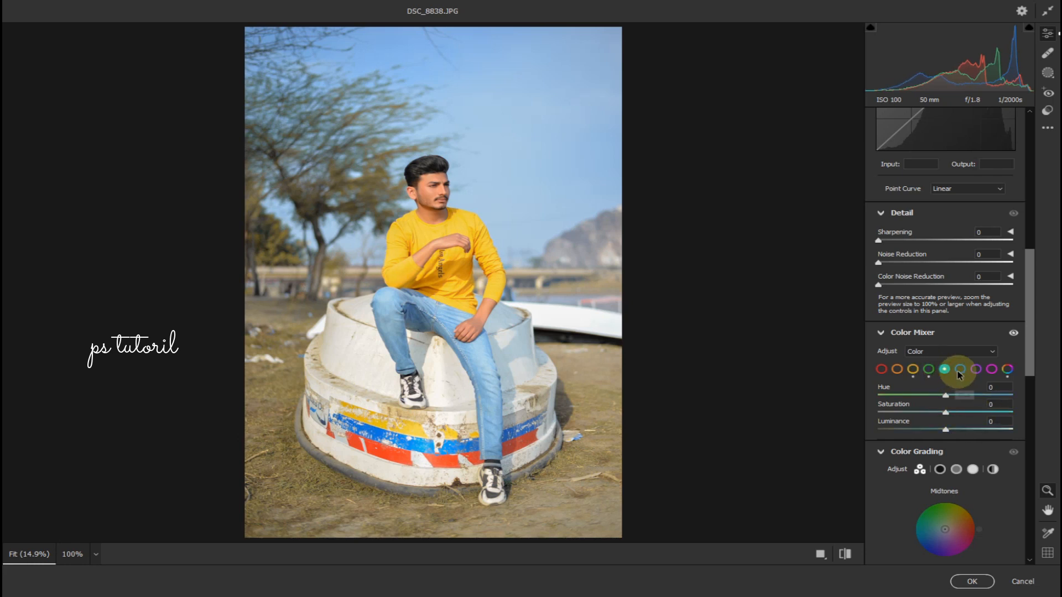
- Set the Blues hue to -52 to turn the sky teal and apply the Camera Raw adjustments
drag(946, 396, 925, 400)
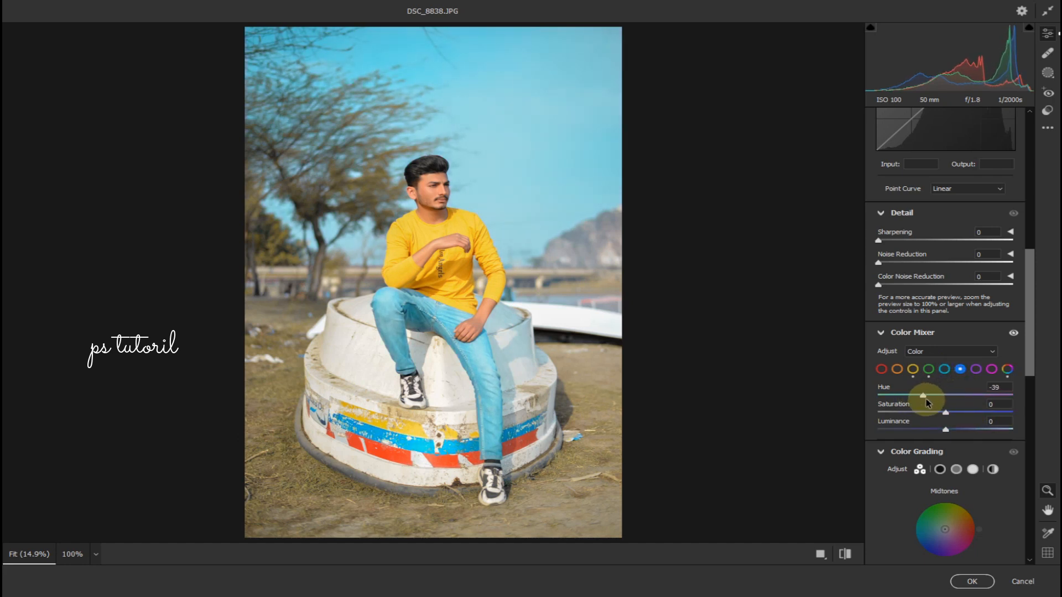
drag(927, 403, 911, 403)
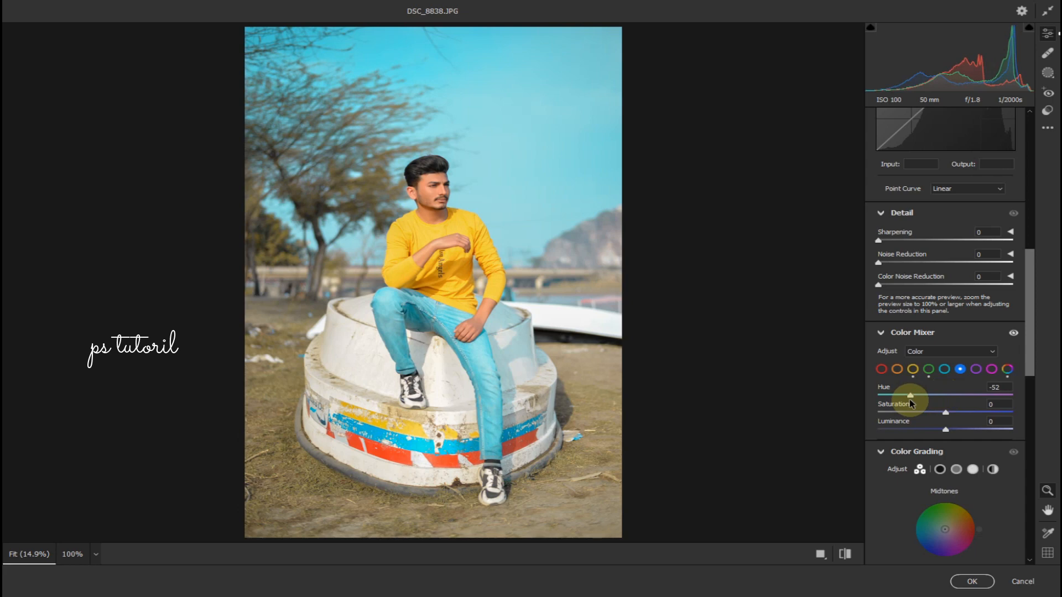
click(969, 578)
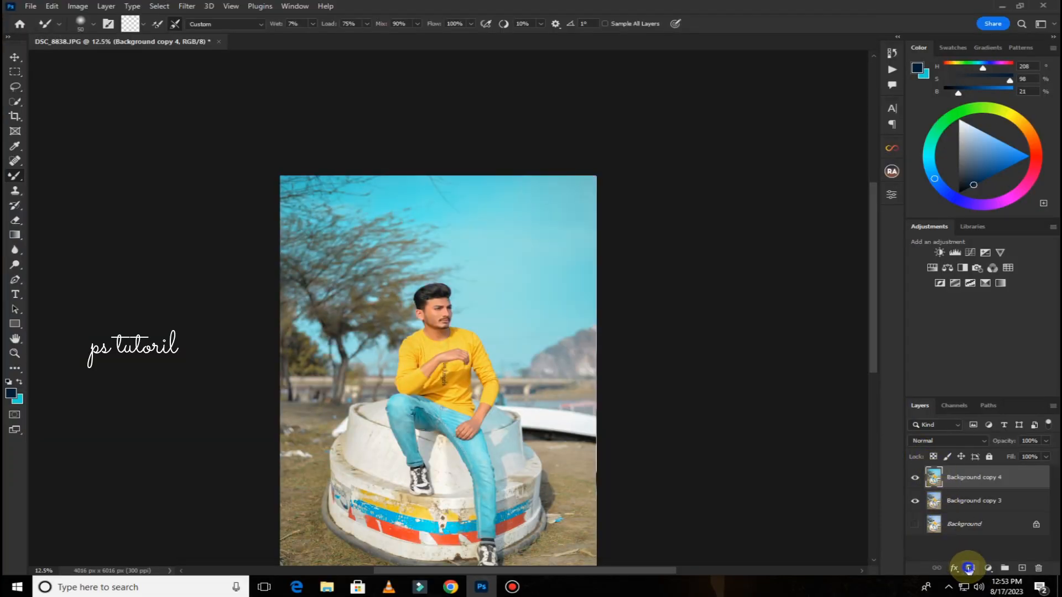
- Add a white layer mask to Background copy 4 and switch from the Mixer Brush to the regular Brush tool
click(968, 568)
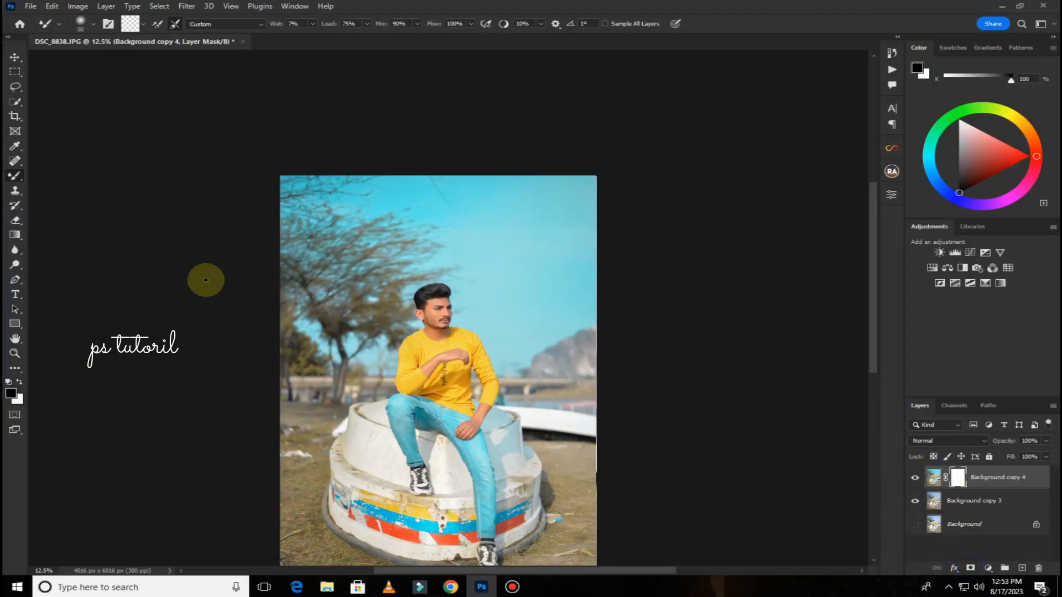
right_click(15, 184)
click(56, 175)
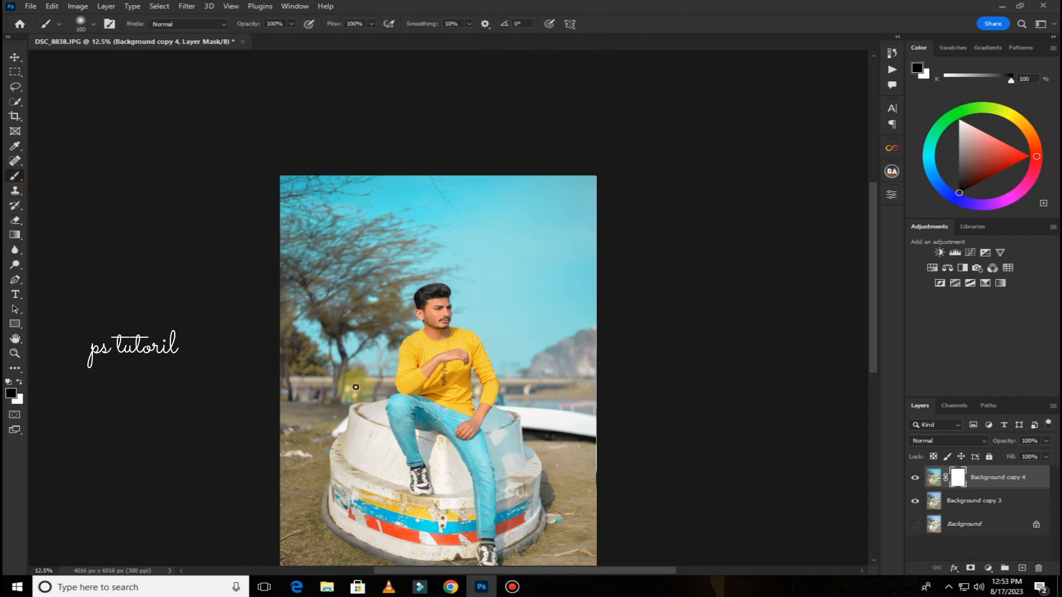
- Paint black on the Background copy 4 layer mask over both jeans legs to restore their original blue colour
key(ctrl+plus)
drag(447, 438, 493, 300)
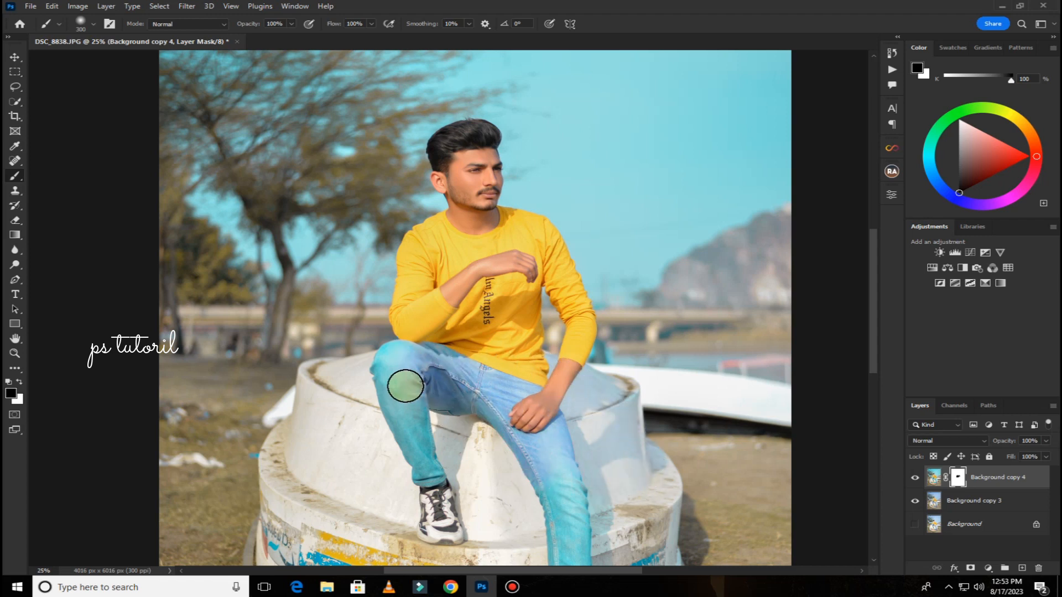
mouse_move(386, 362)
mouse_down()
mouse_move(408, 419)
mouse_move(420, 413)
mouse_move(431, 505)
mouse_up()
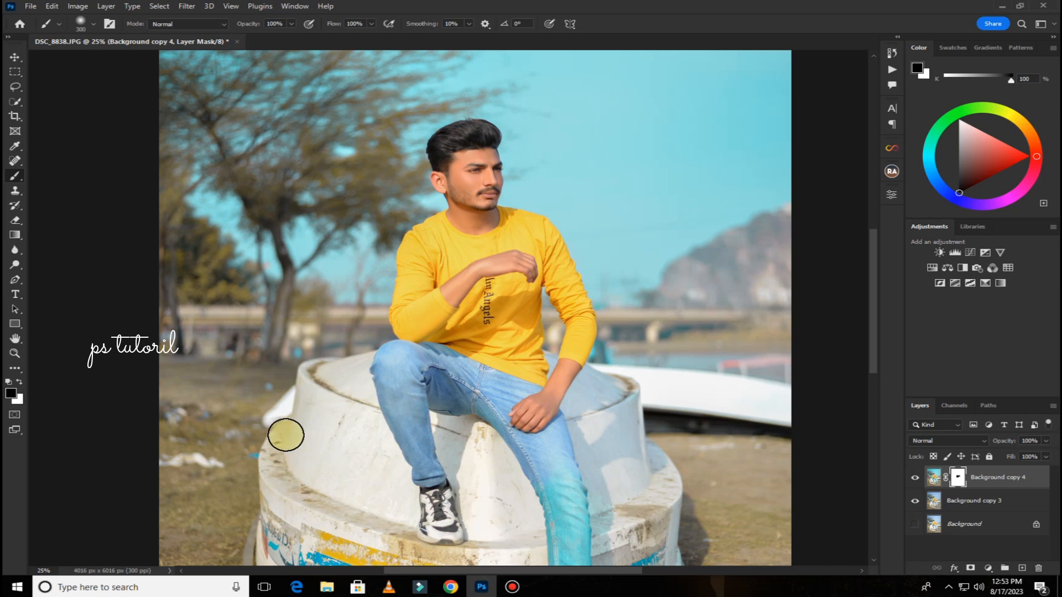
drag(358, 442, 334, 335)
mouse_move(388, 371)
mouse_down()
mouse_move(414, 426)
mouse_move(432, 428)
mouse_up()
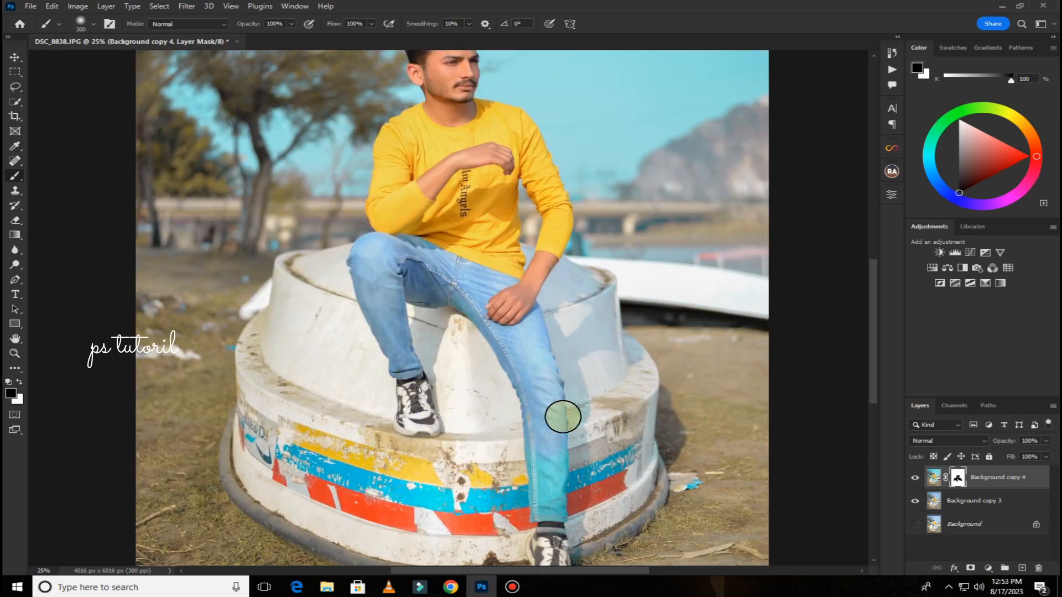
mouse_move(562, 417)
mouse_down()
mouse_move(552, 503)
mouse_move(530, 507)
mouse_move(550, 511)
mouse_move(553, 531)
mouse_up()
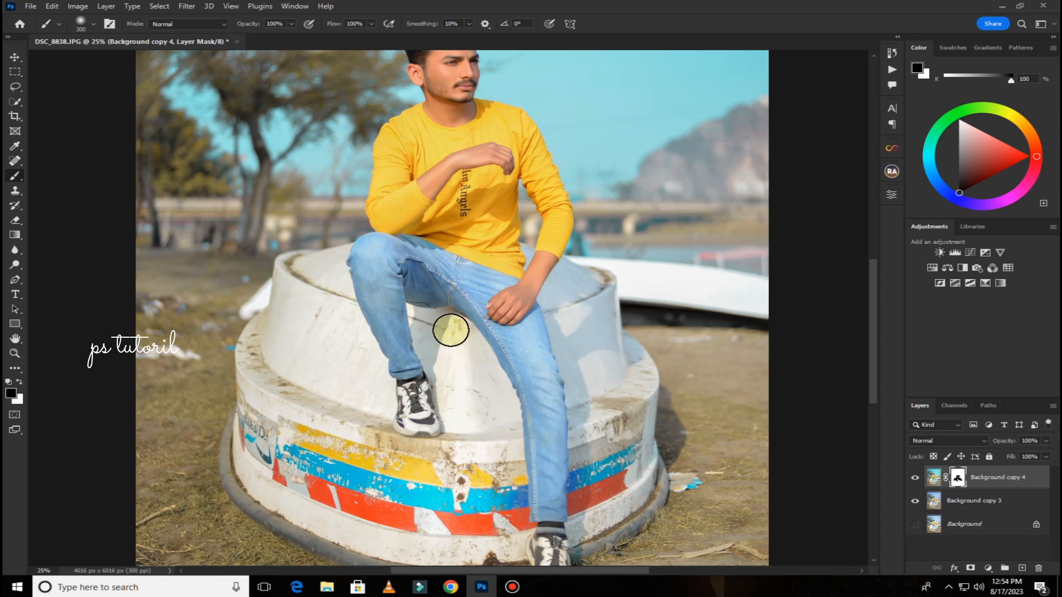
- Merge the masked Background copy 4 layer down into Background copy 3
drag(438, 231, 442, 399)
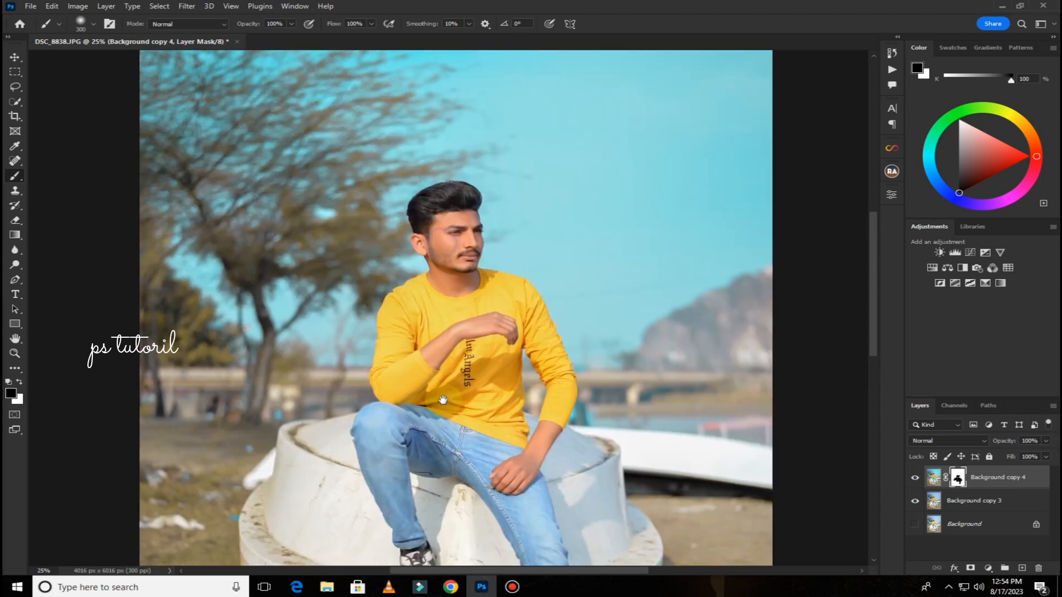
right_click(987, 477)
click(886, 430)
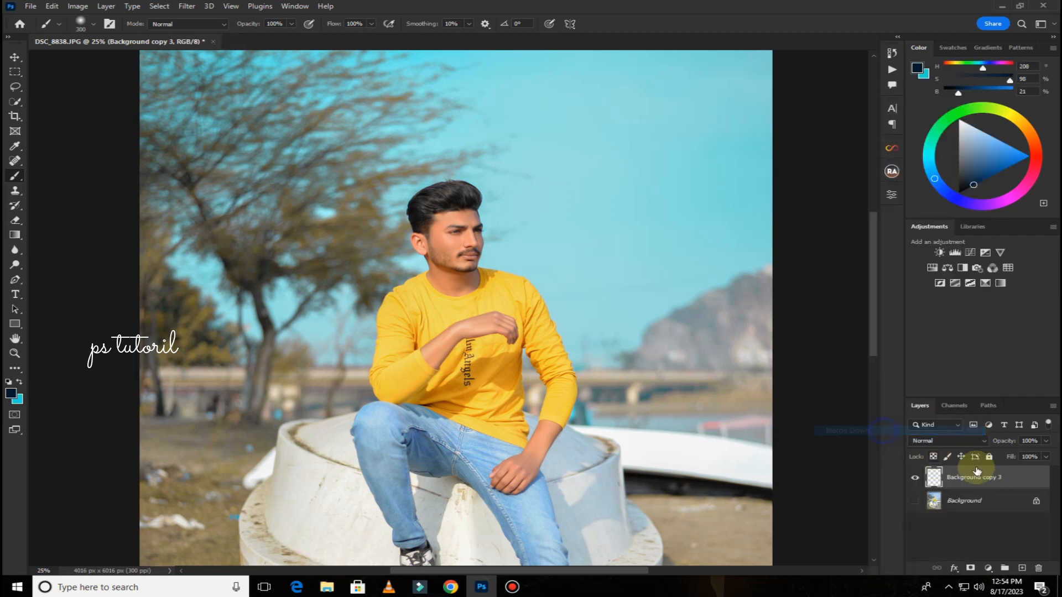
- Duplicate the newly merged layer and open the Camera Raw Filter on the copy for a second colour pass
drag(1020, 501, 1021, 568)
click(187, 6)
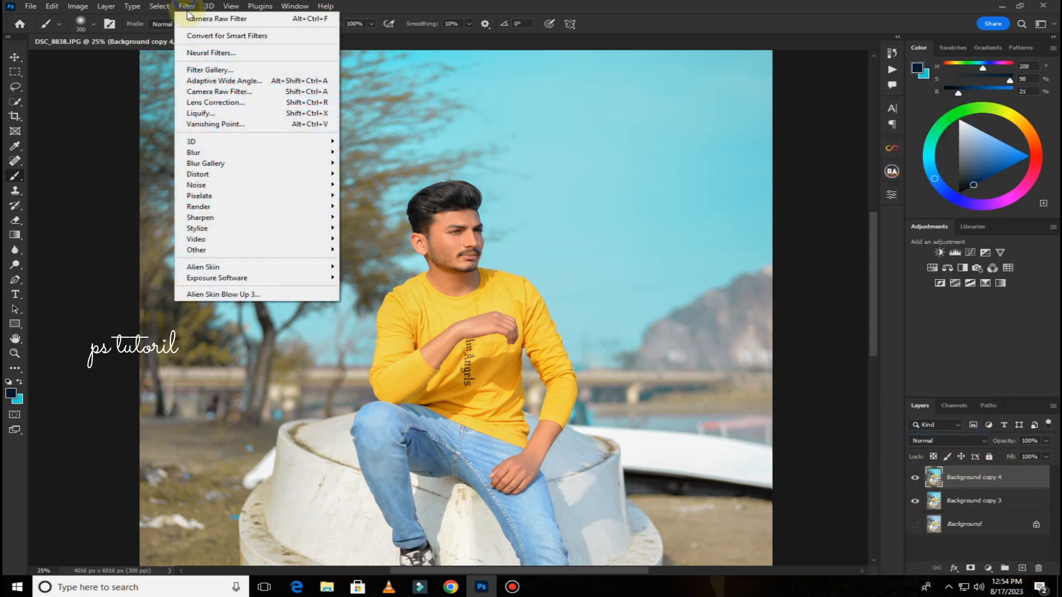
click(224, 91)
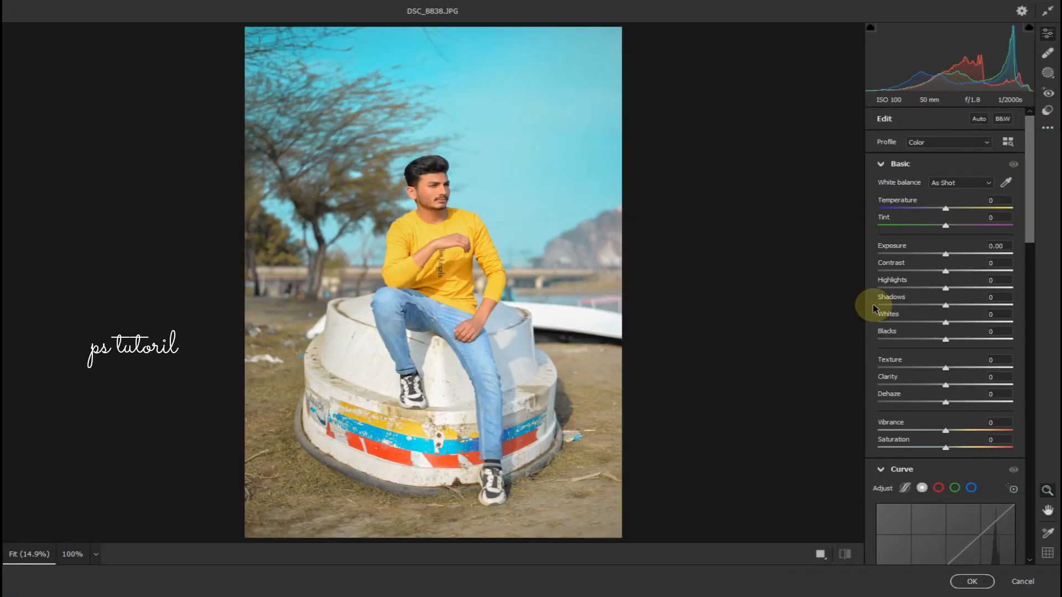
- In the Color Mixer, set the Yellows saturation to +5 and reset the Yellows luminance to 0
scroll(943, 437, down, 5)
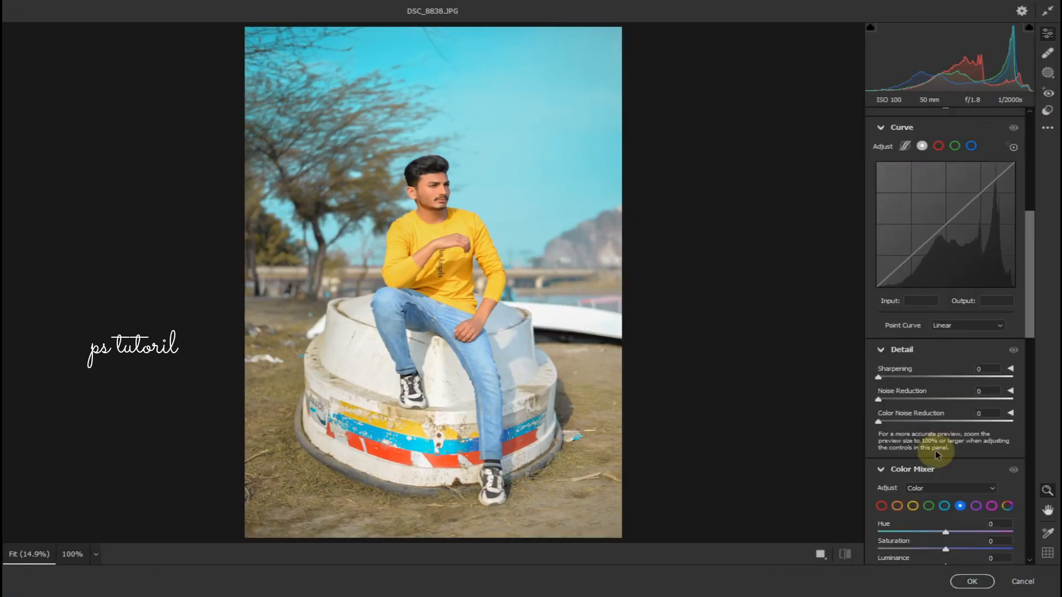
scroll(945, 522, down, 2)
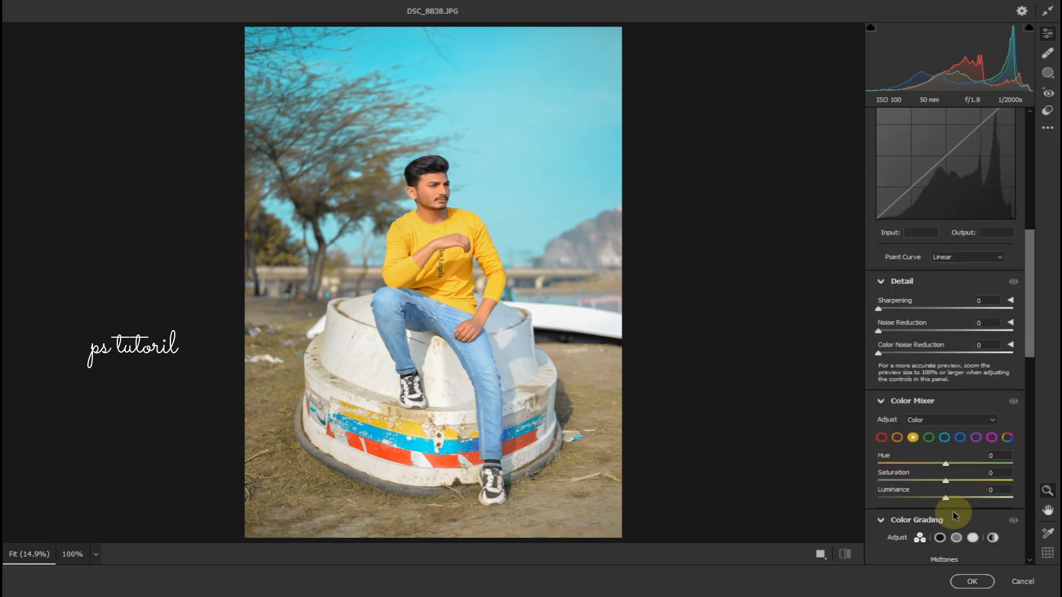
drag(947, 498, 951, 468)
double_click(914, 497)
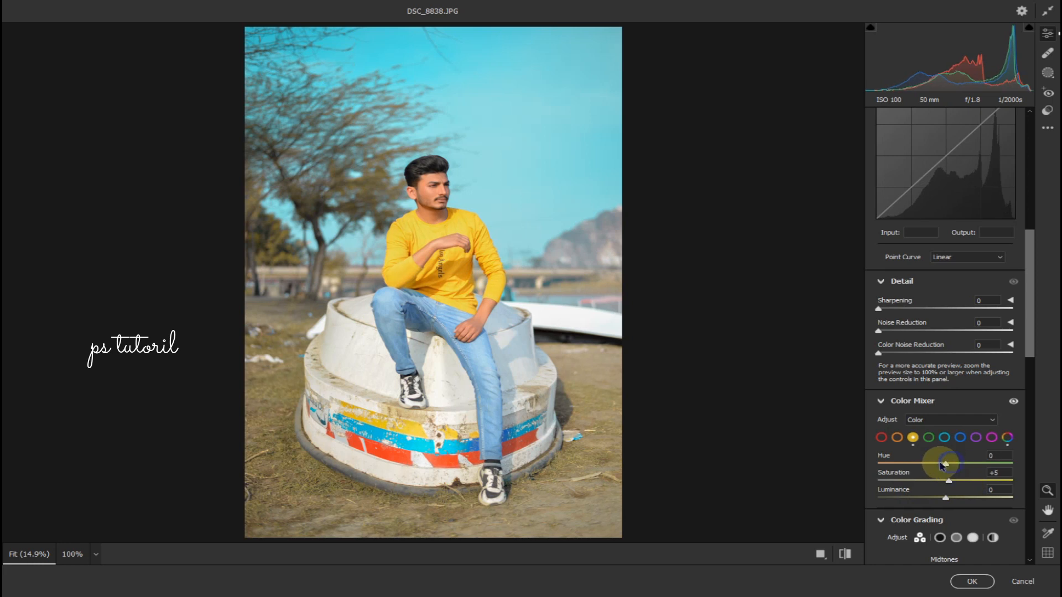
- Raise the Oranges luminance to +13 and set the Blues saturation to +49 in the Color Mixer
click(897, 437)
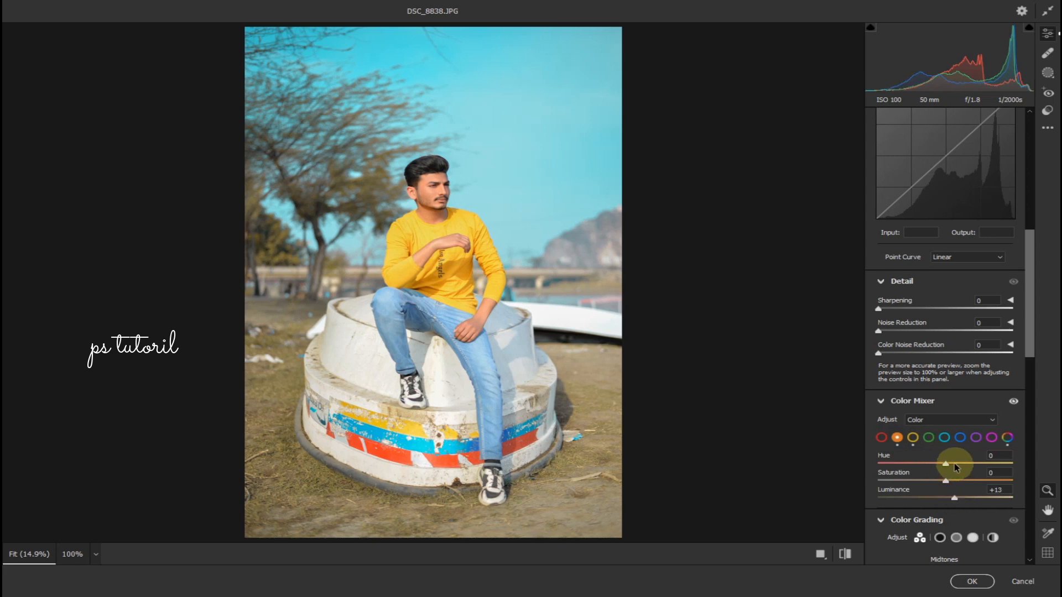
click(959, 437)
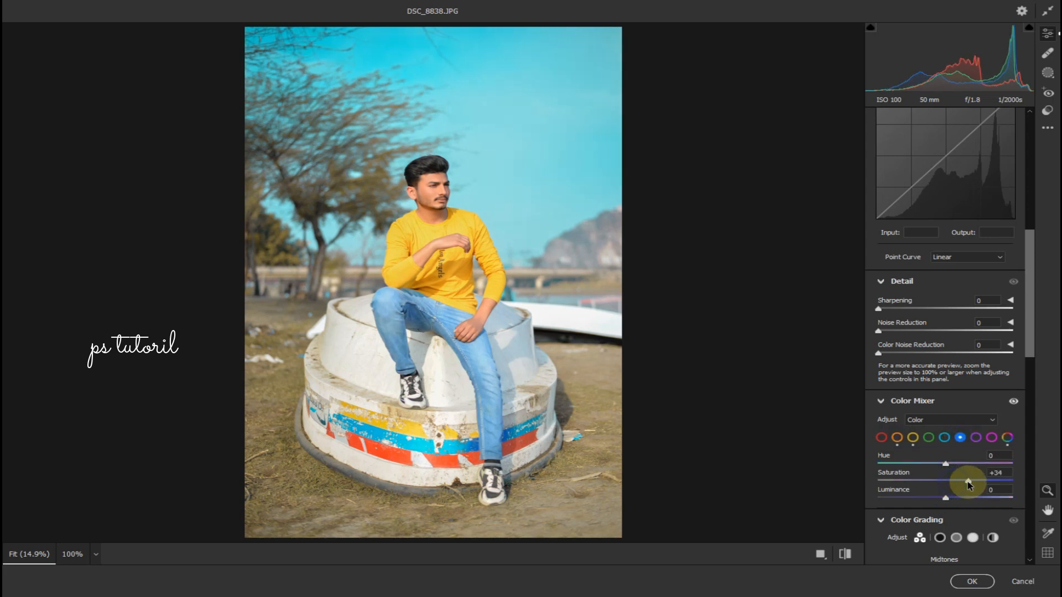
mouse_move(962, 481)
mouse_down()
mouse_move(1015, 493)
mouse_move(969, 491)
mouse_up()
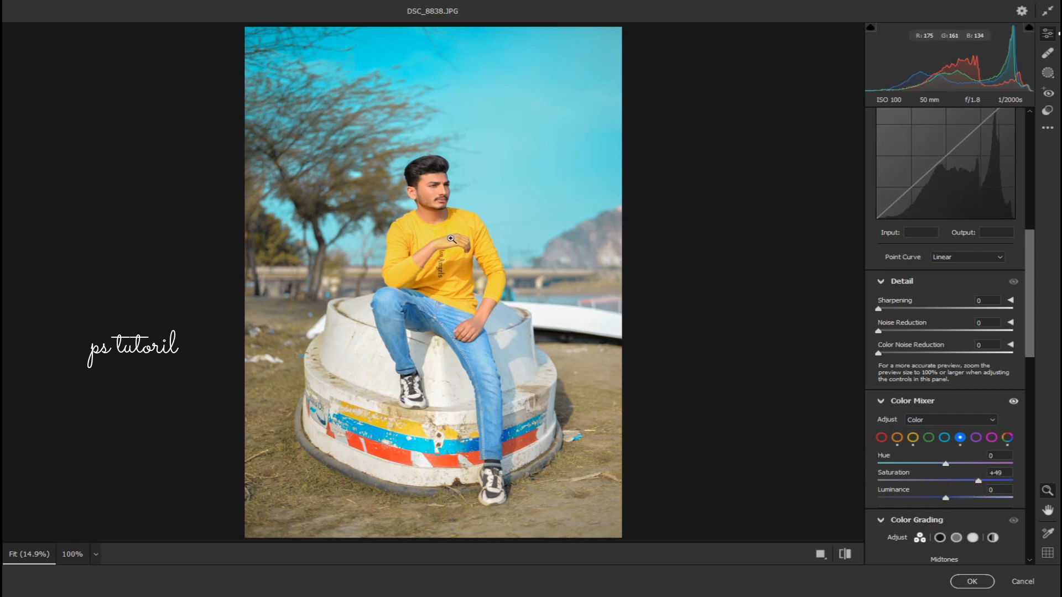
- Set the Oranges luminance to +40 and saturation to -4 while checking the face at 100%, and apply the Camera Raw adjustments
click(417, 194)
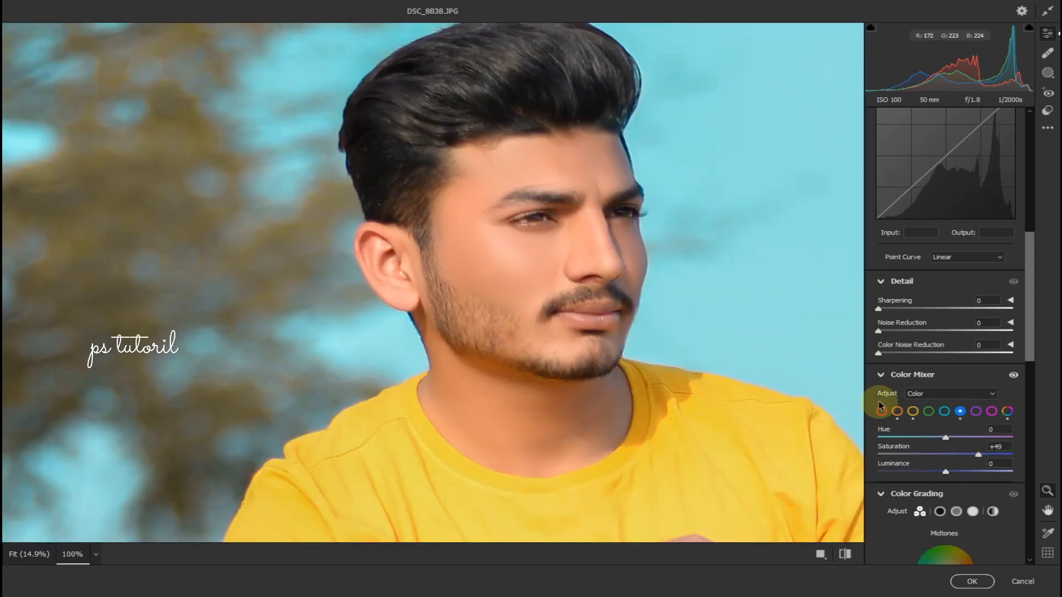
click(897, 411)
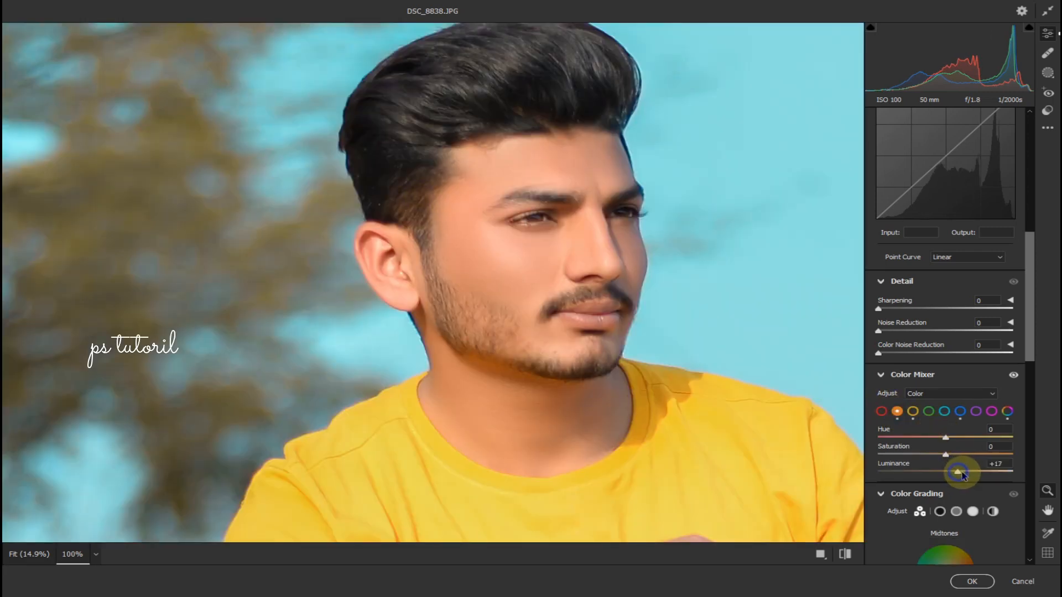
drag(969, 477, 969, 497)
click(505, 292)
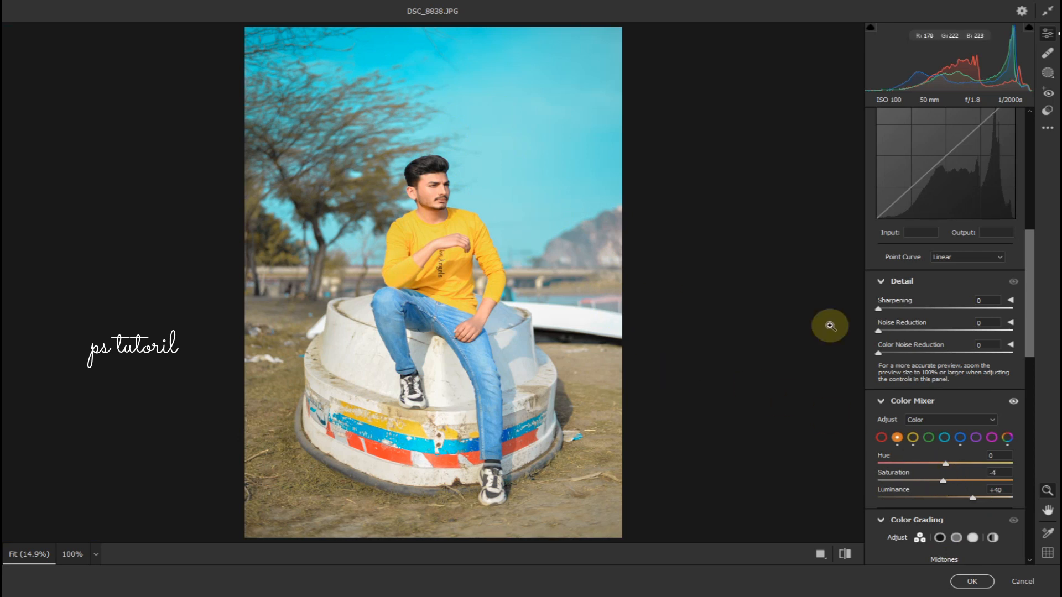
click(971, 581)
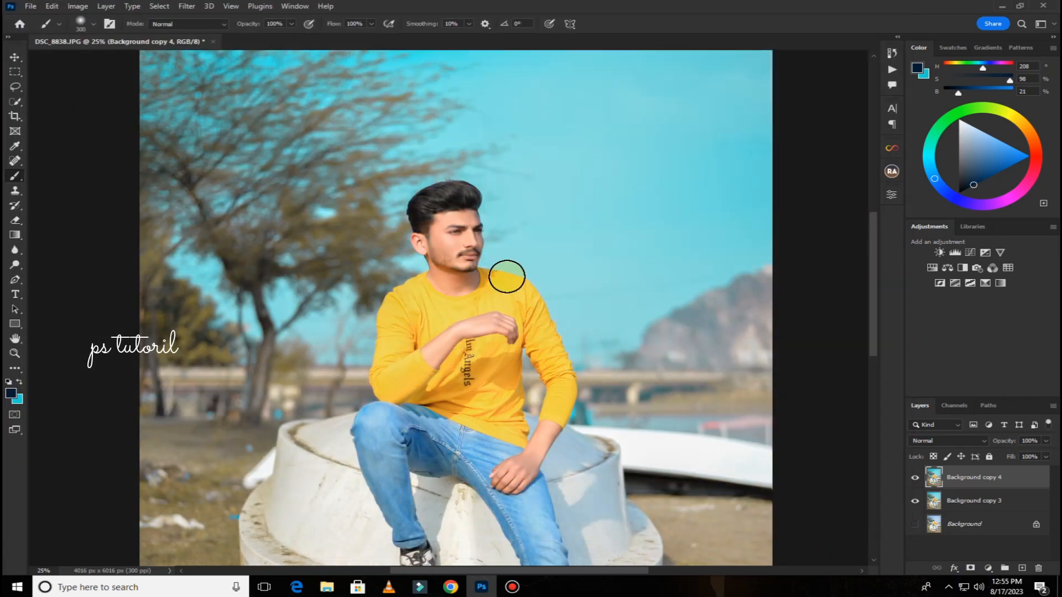
- Use Sky Replacement to try several Blue Skies presets and apply one with dense white clouds, output to New Layers
key(ctrl+minus)
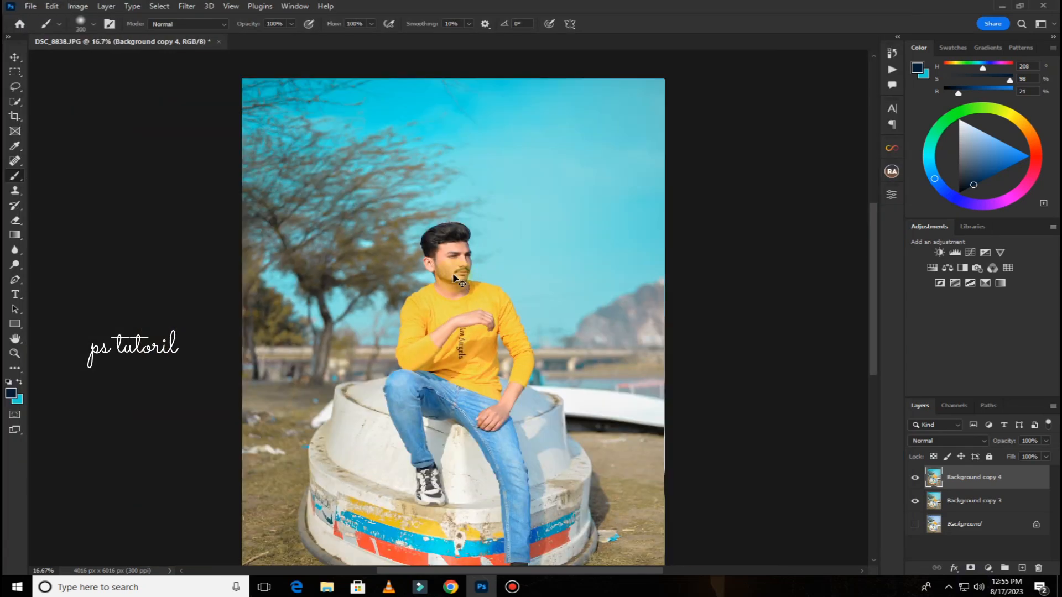
click(77, 8)
click(48, 7)
click(49, 7)
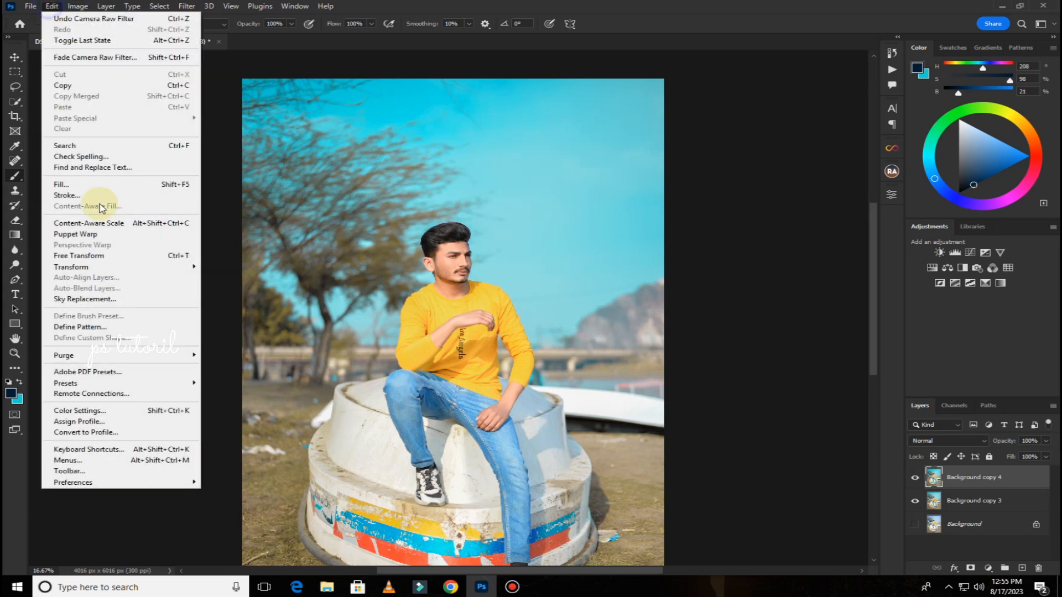
click(105, 299)
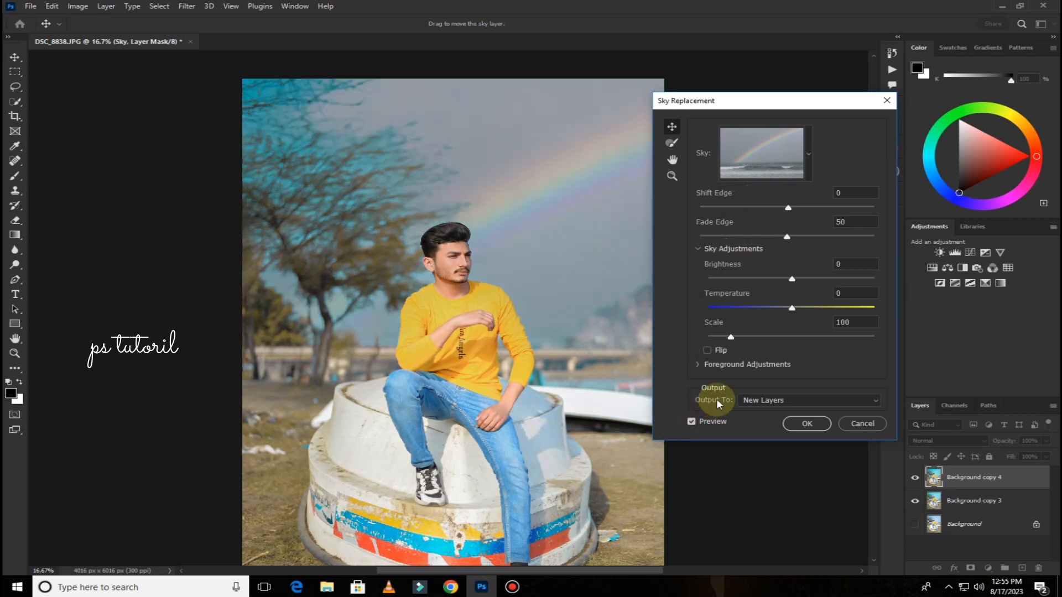
click(804, 170)
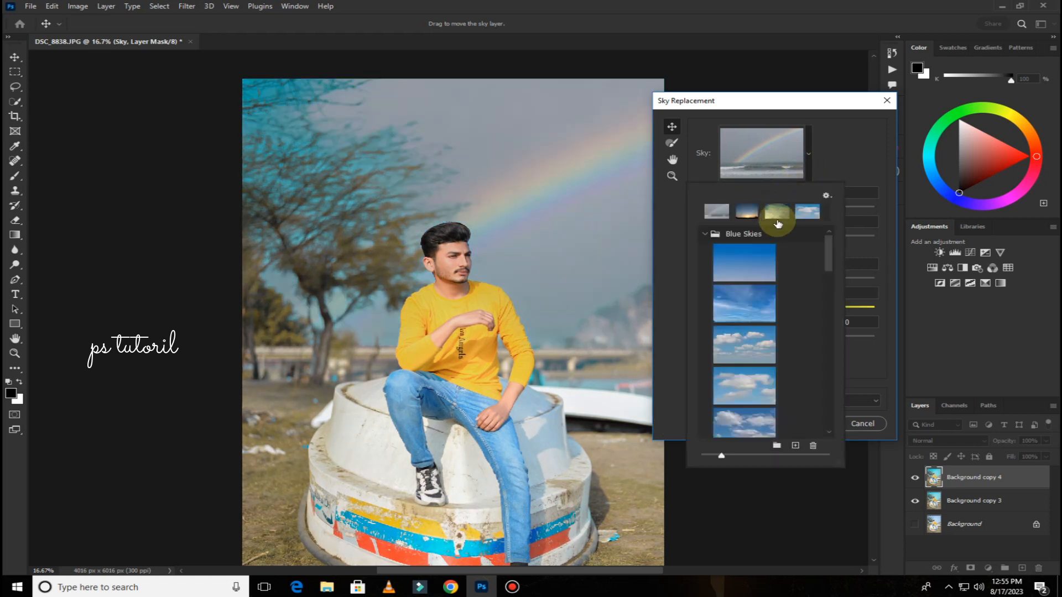
click(737, 337)
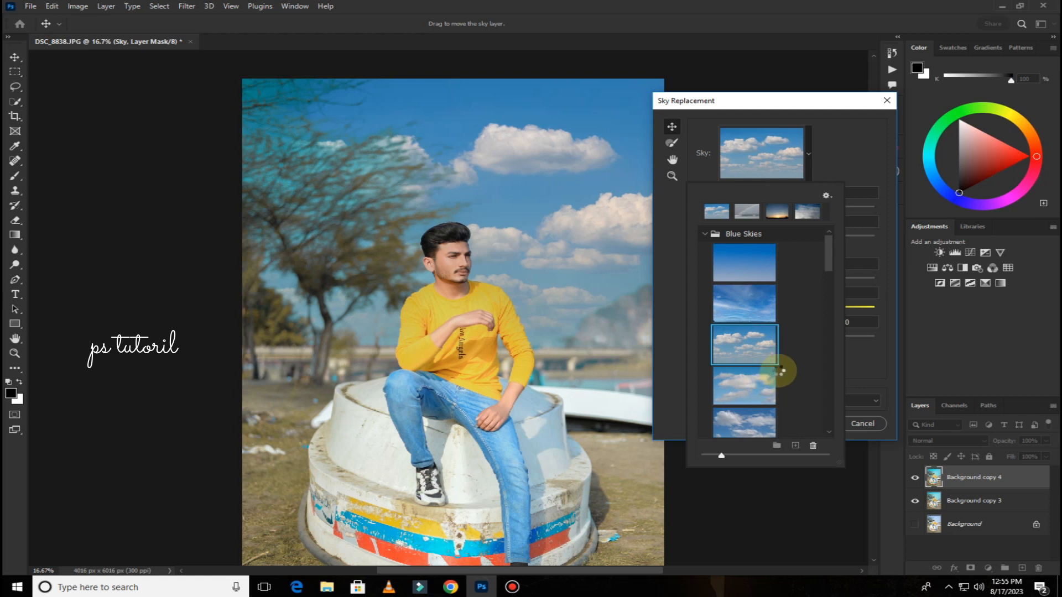
click(773, 387)
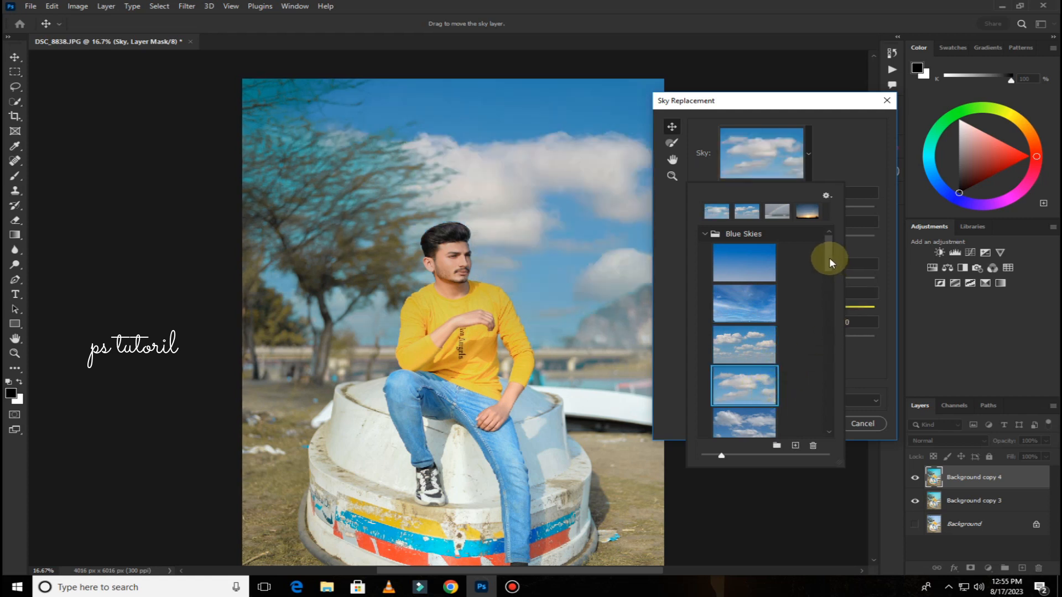
drag(829, 258, 787, 281)
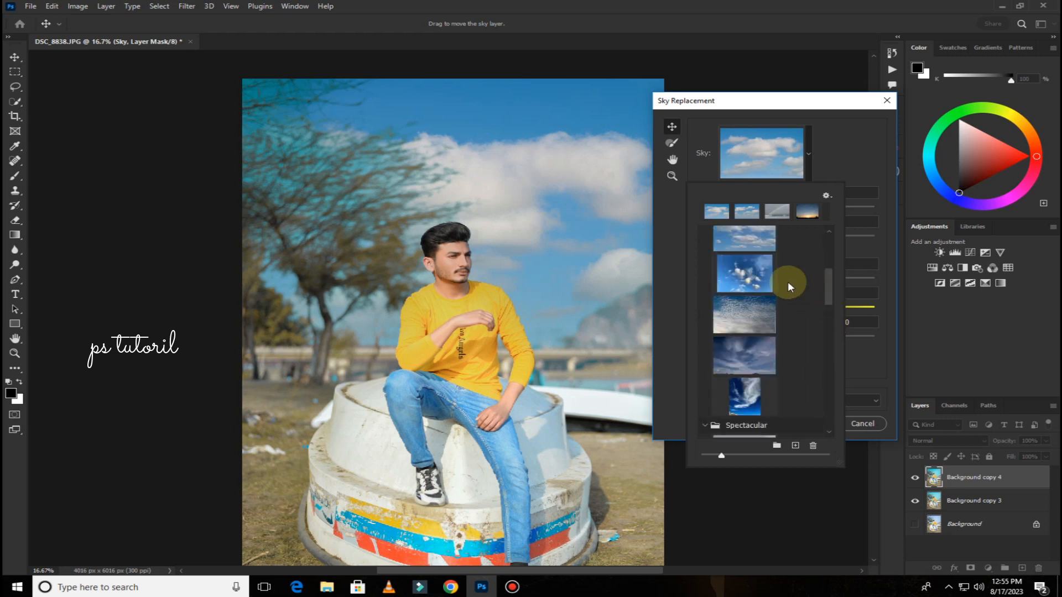
click(754, 243)
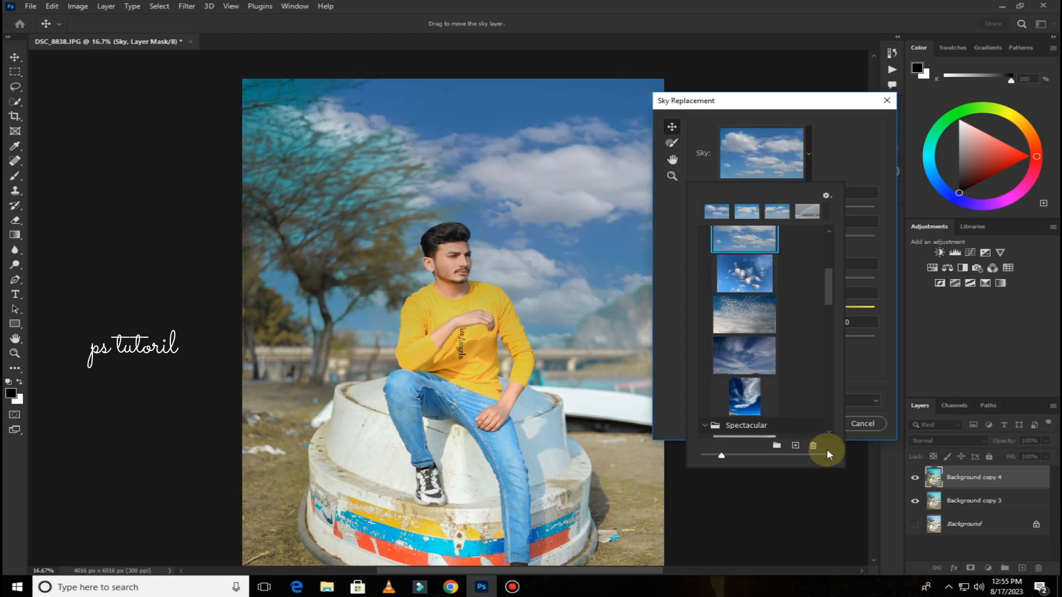
click(878, 376)
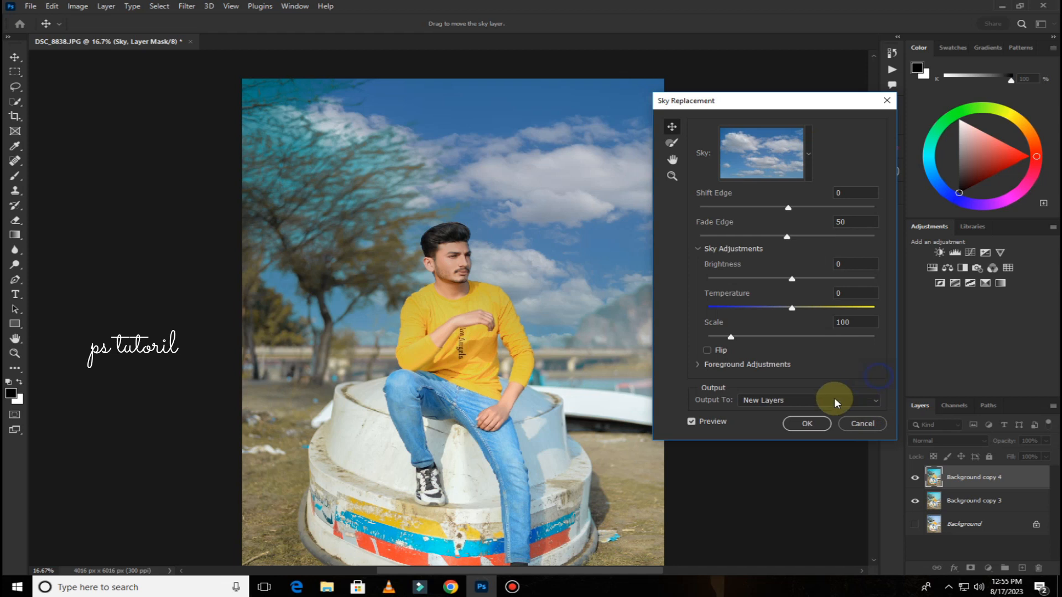
click(807, 424)
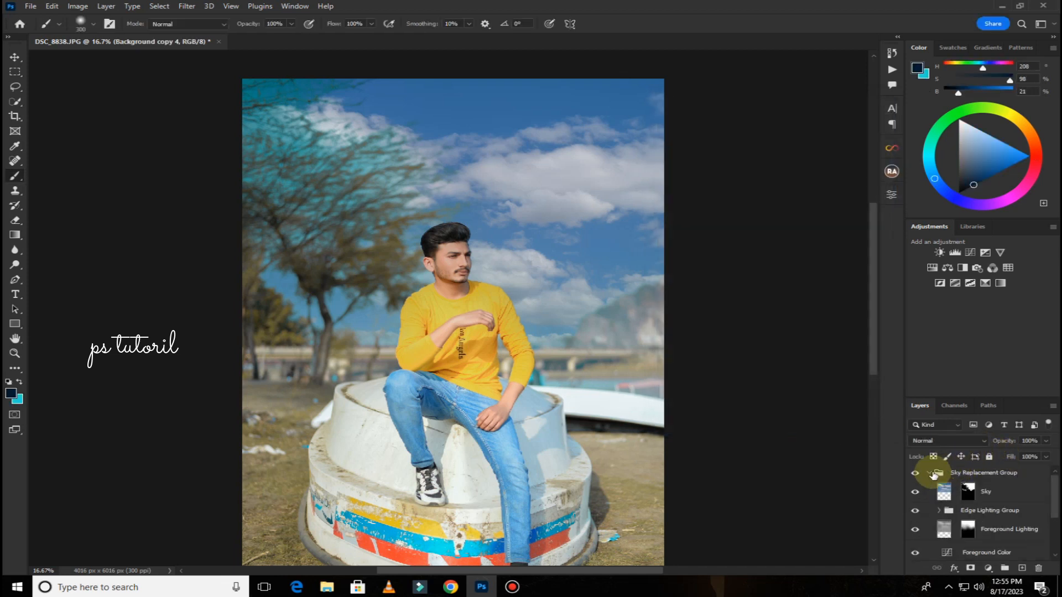
- Collapse the Sky Replacement Group, try successive blend modes on it and set it to Screen
click(931, 473)
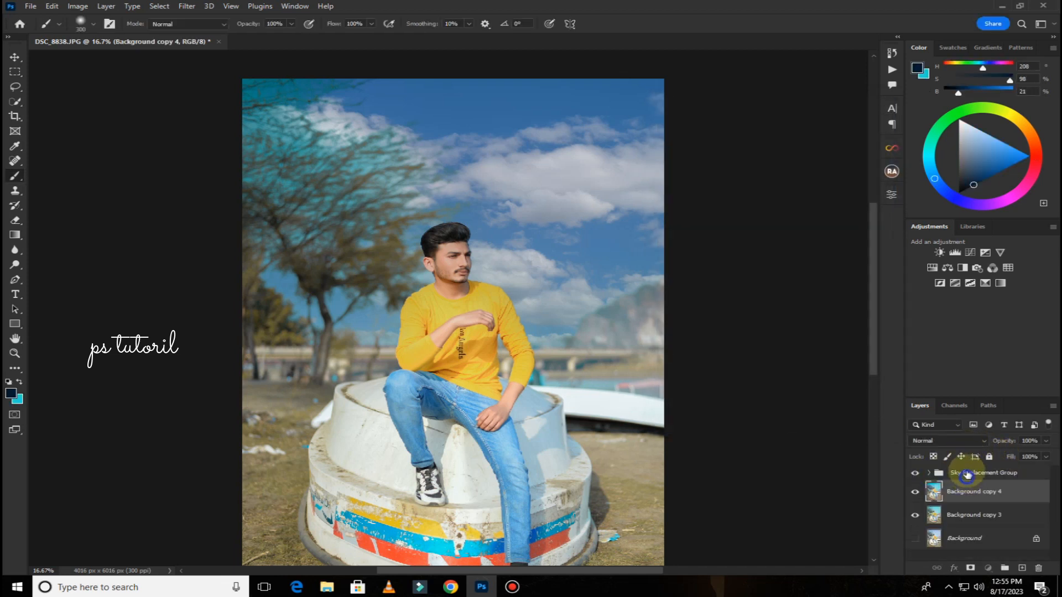
click(967, 476)
click(947, 441)
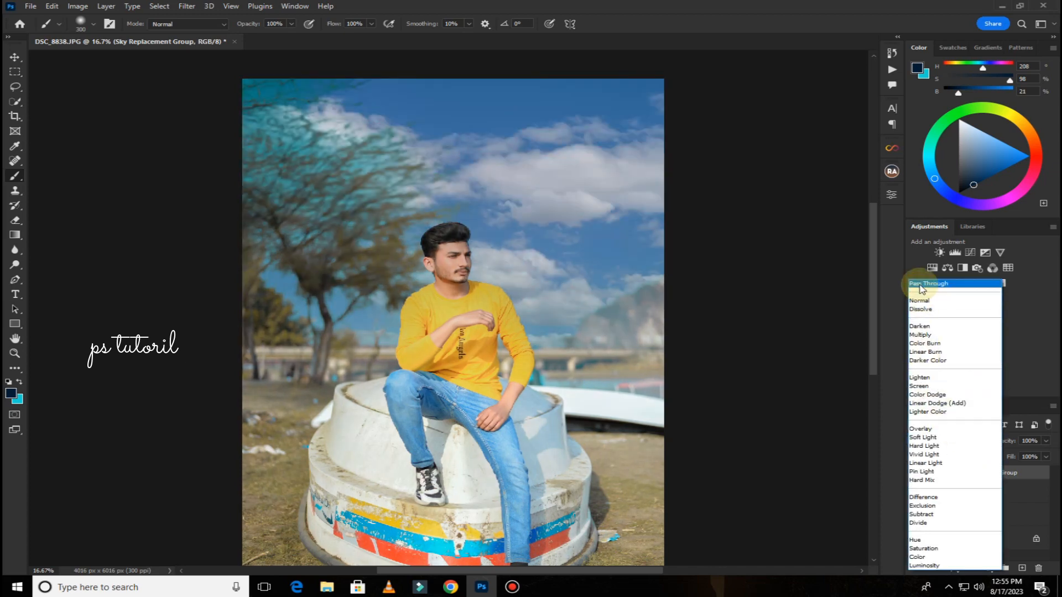
click(919, 283)
key(Down)
key(Down)
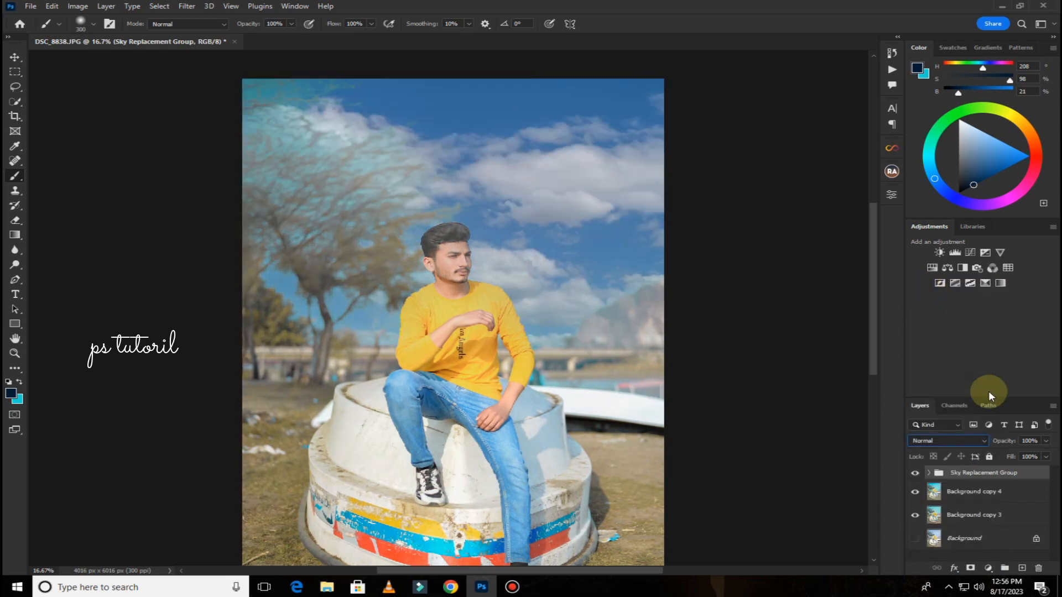
key(Down)
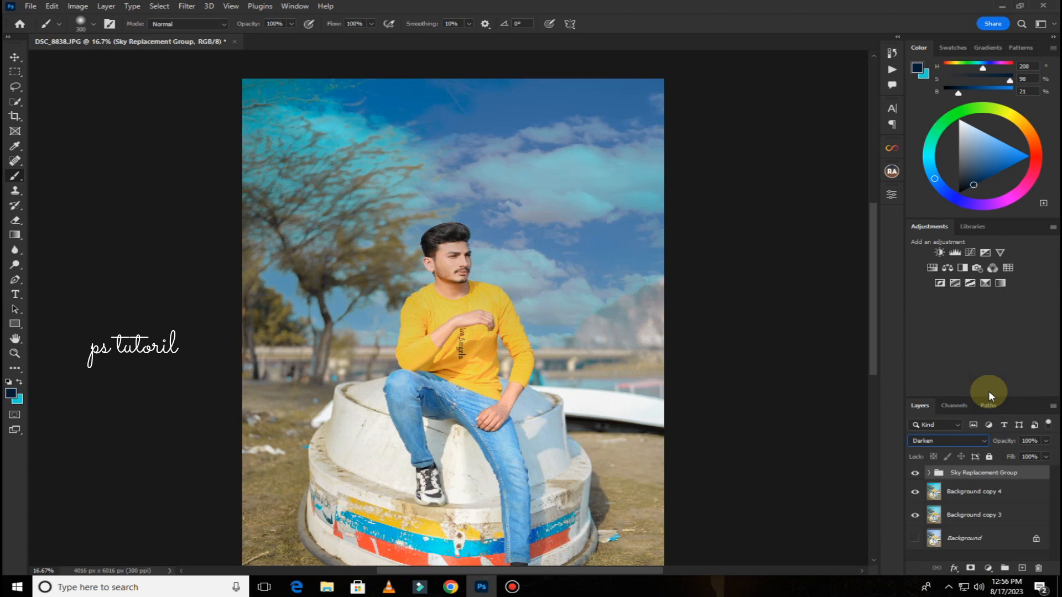
key(Down)
key(Down)
key(Down)
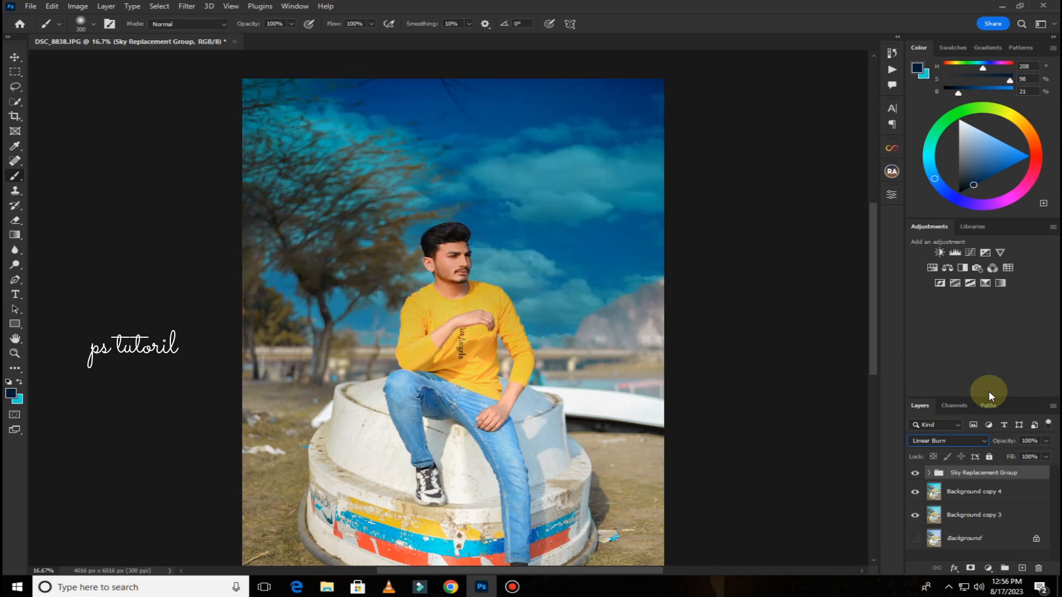
key(Down)
key(Down)
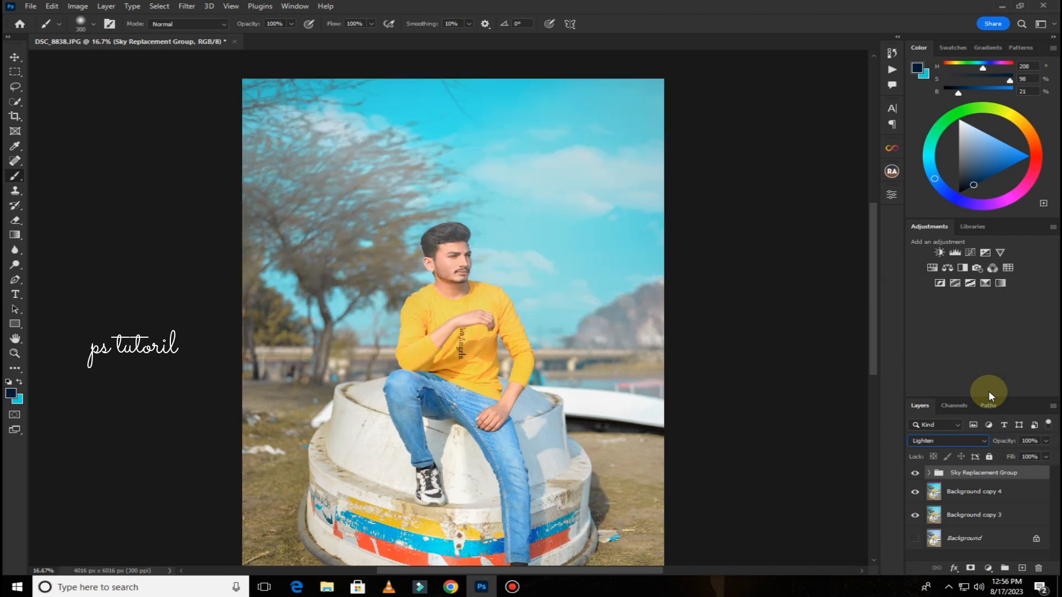
key(Down)
key(Down)
key(Up)
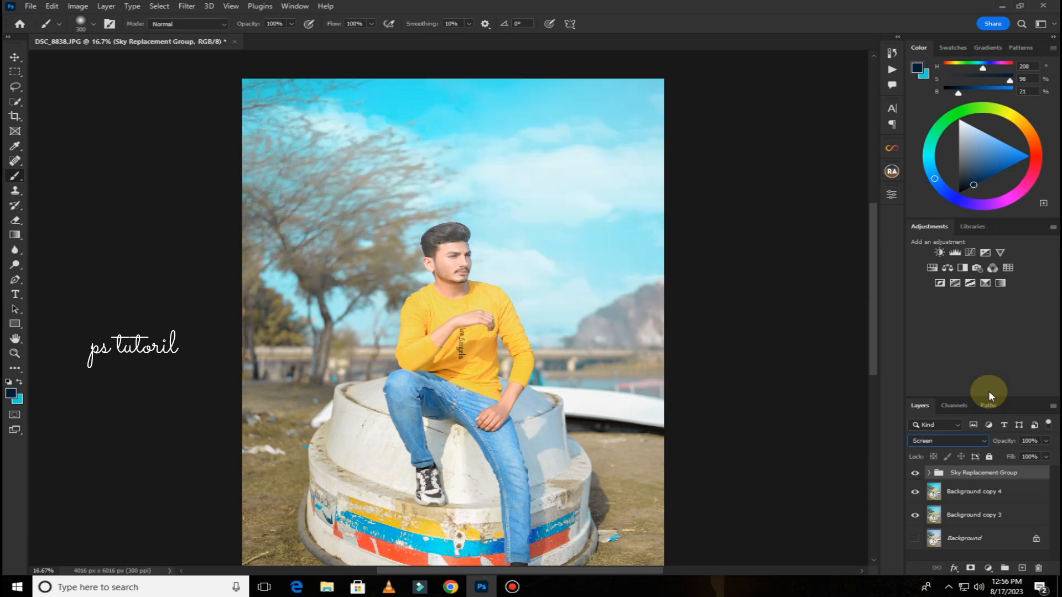
- Try further blend modes such as Linear Dodge (Add) on the Sky Replacement Group and set it to Overlay
key(Down)
key(Down)
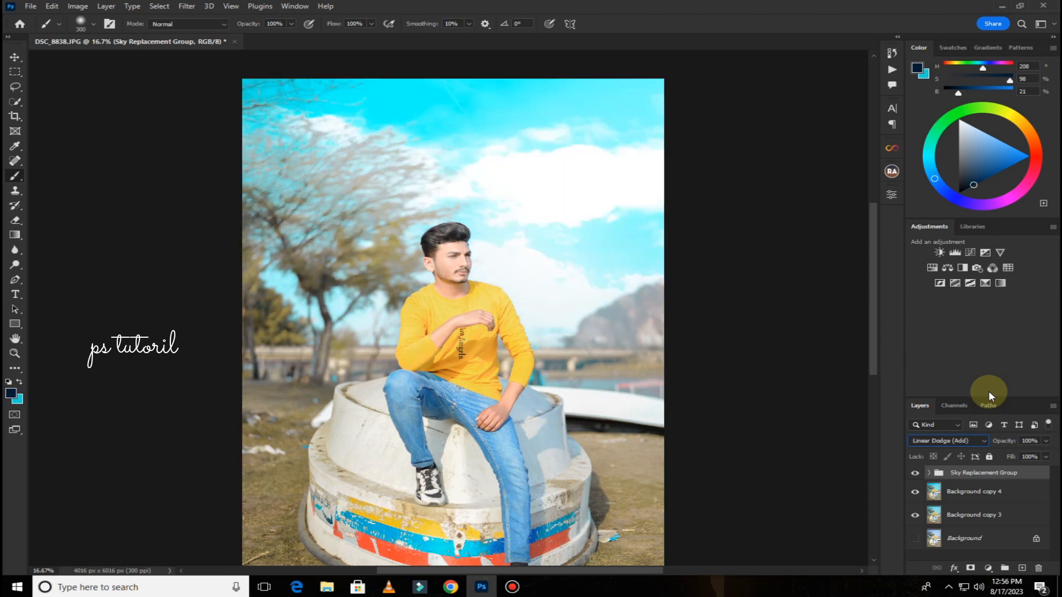
key(Down)
key(Down)
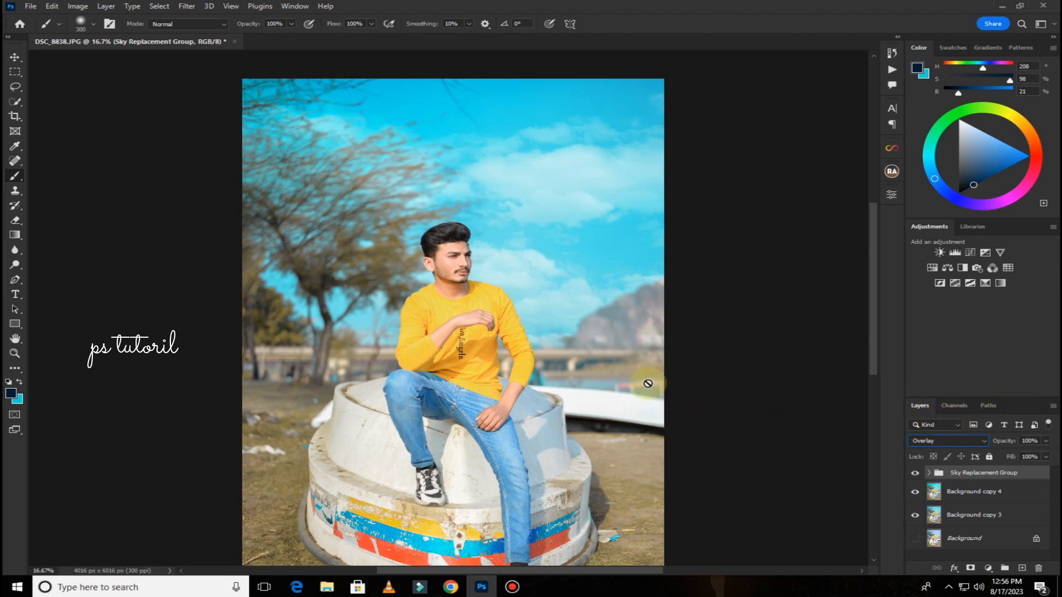
drag(671, 374, 706, 408)
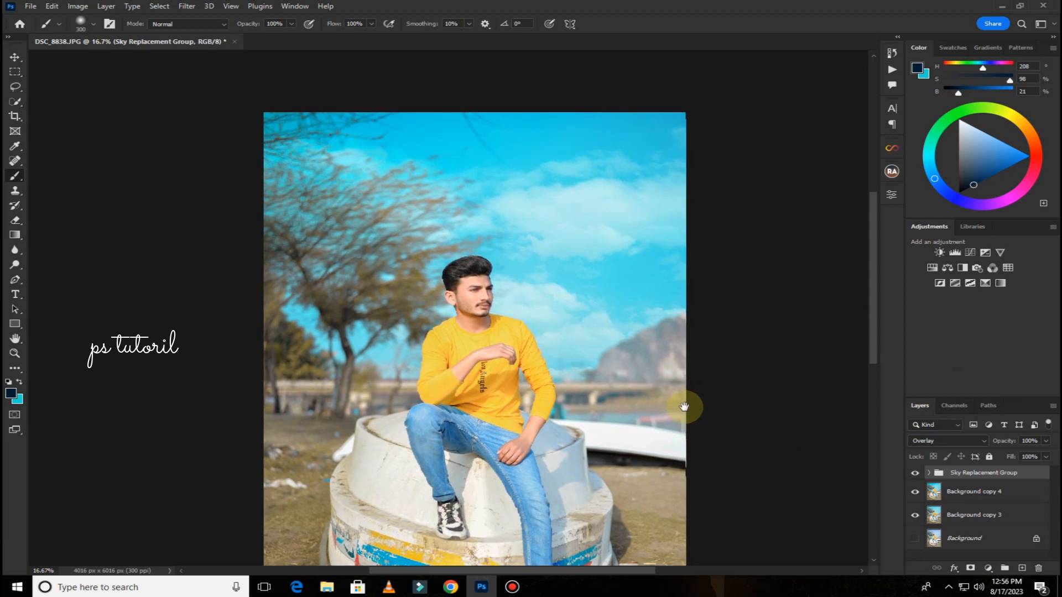
- Select Background copy 4 and compare the edited portrait with the original Background layer by toggling layer visibility
click(969, 492)
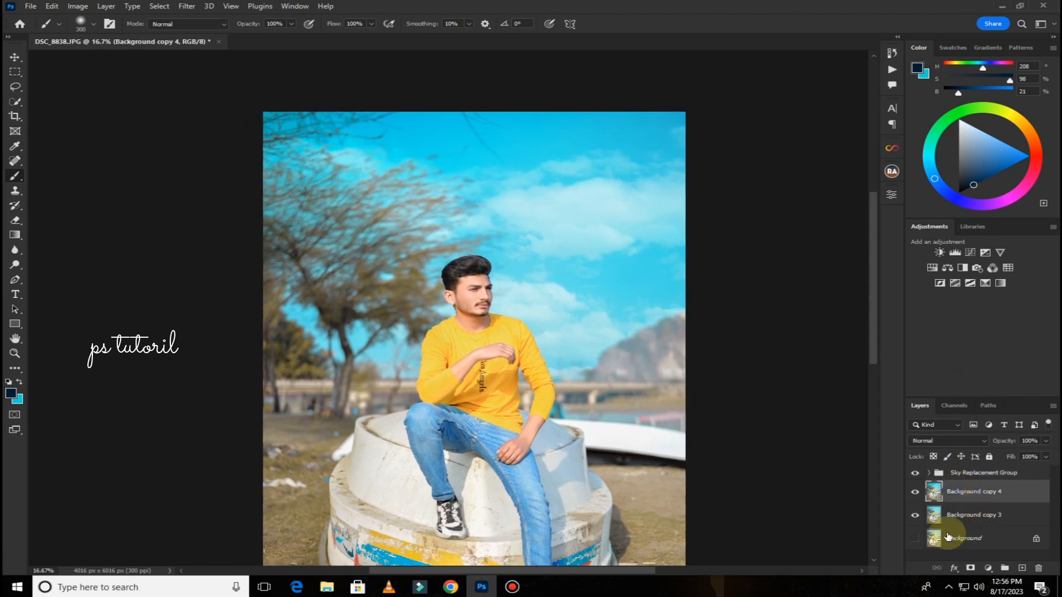
click(915, 538)
mouse_move(915, 519)
mouse_down()
mouse_move(916, 476)
mouse_move(914, 540)
mouse_up()
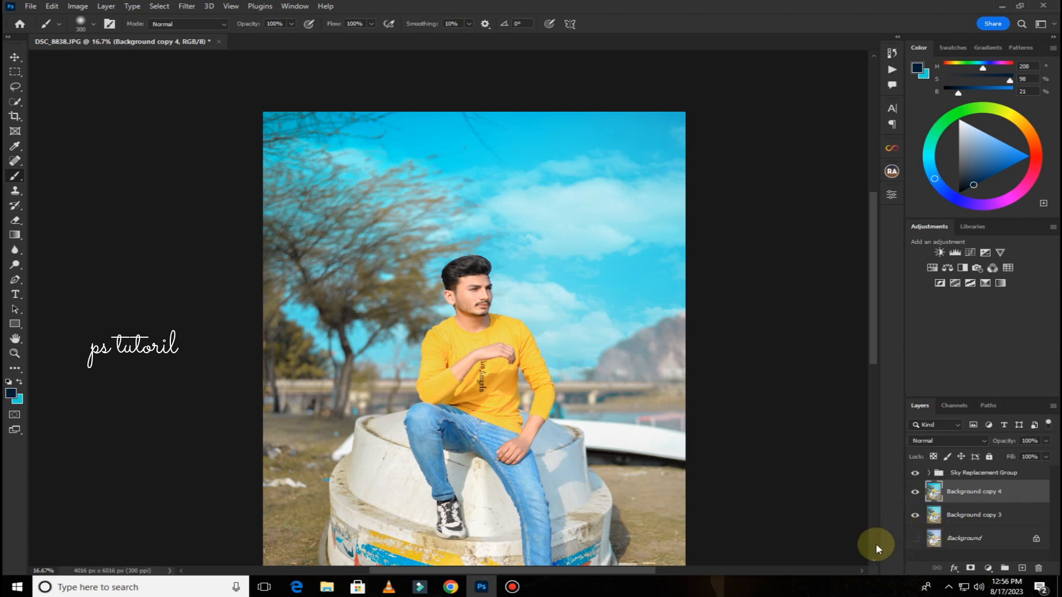
key(ctrl+minus)
key(ctrl+plus)
drag(698, 436, 751, 405)
- Try the Sky Replacement Group's blend modes from Overlay through Luminosity and back, including Vivid Light, Pin Light and Hard Light, ending on Overlay
click(982, 472)
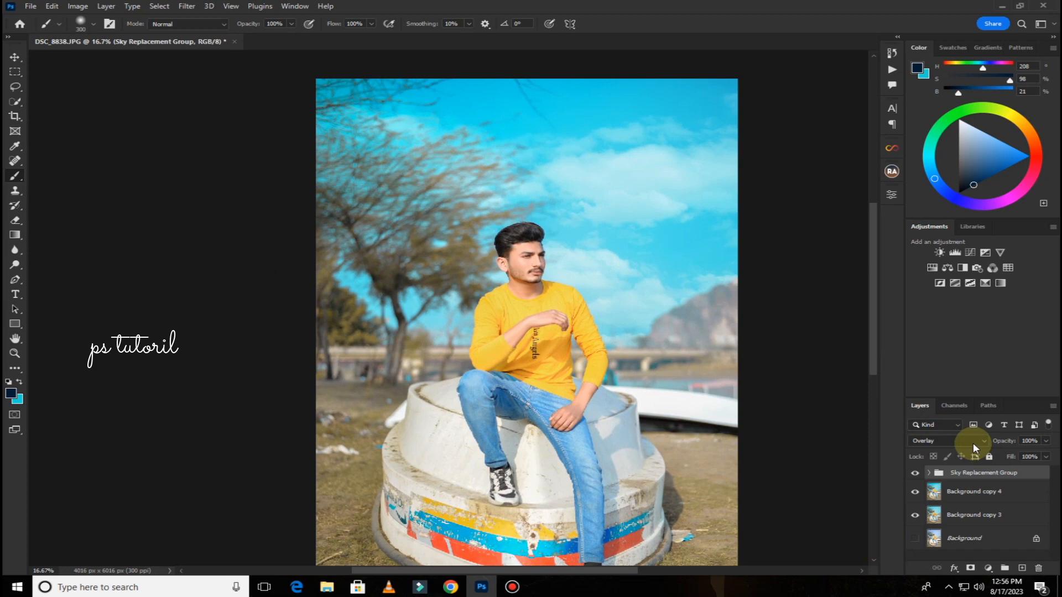
click(973, 442)
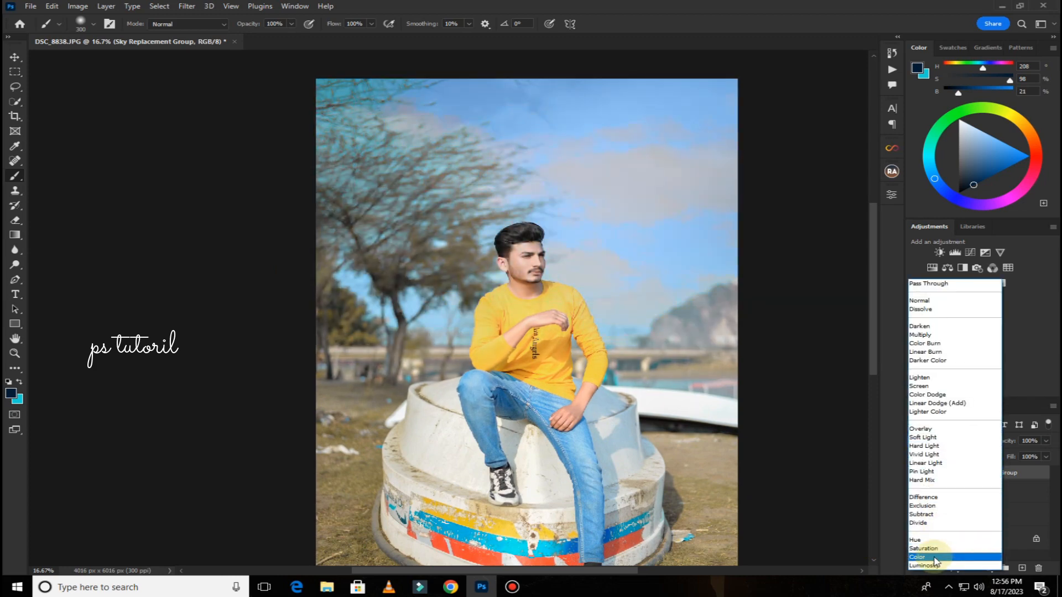
click(935, 429)
key(Down)
key(Down)
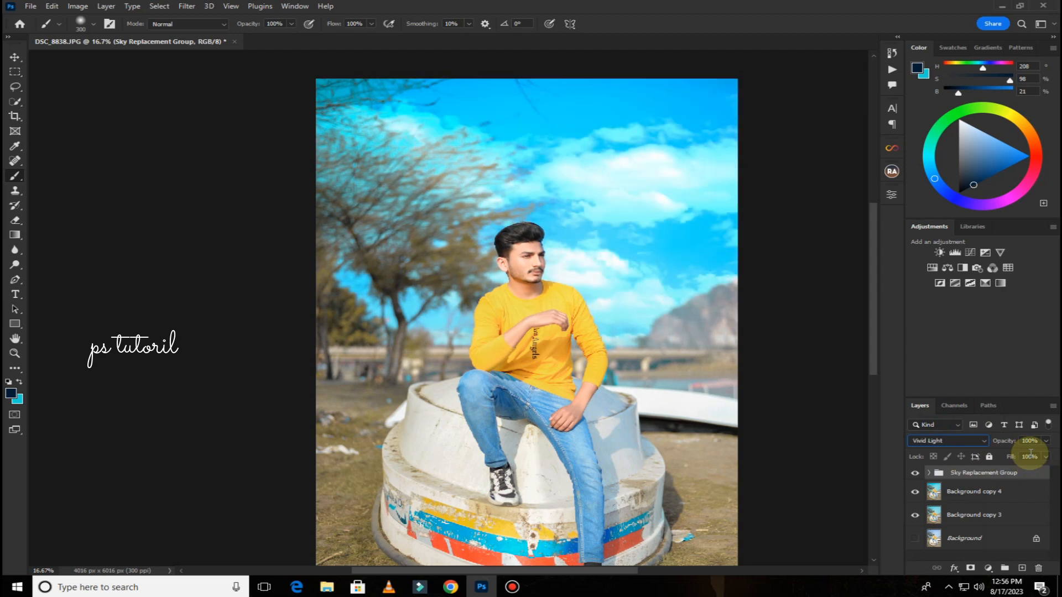
key(Down)
key(Down)
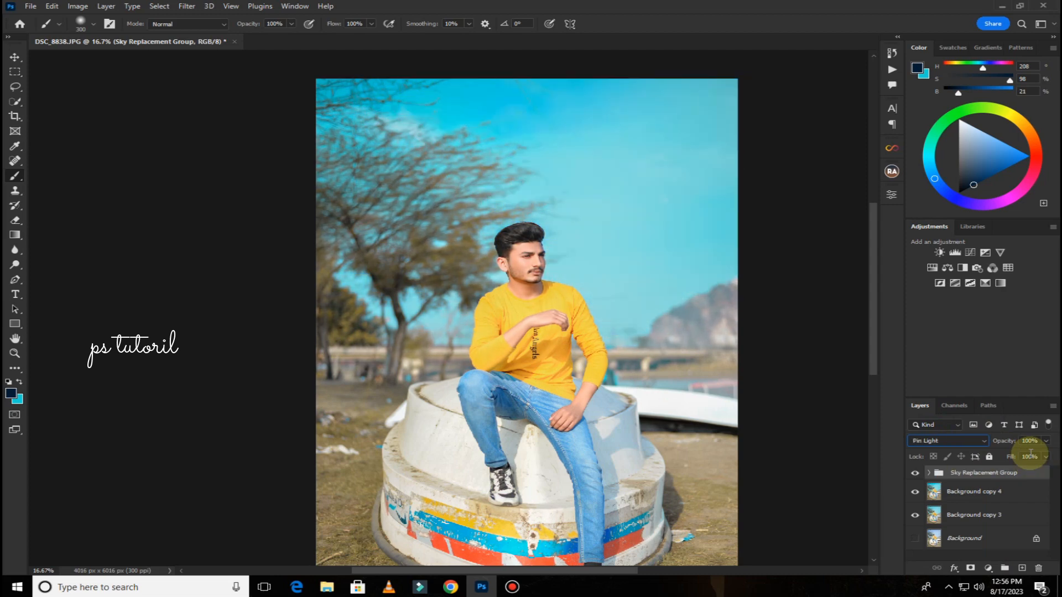
key(Down)
key(Down)
key(Down)
key(Down)
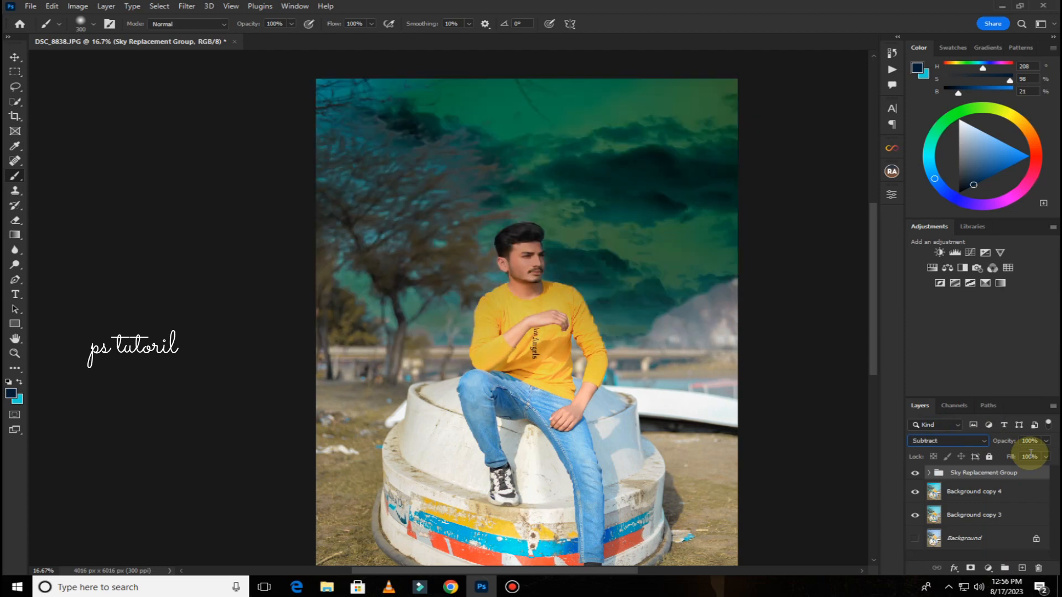
key(Down)
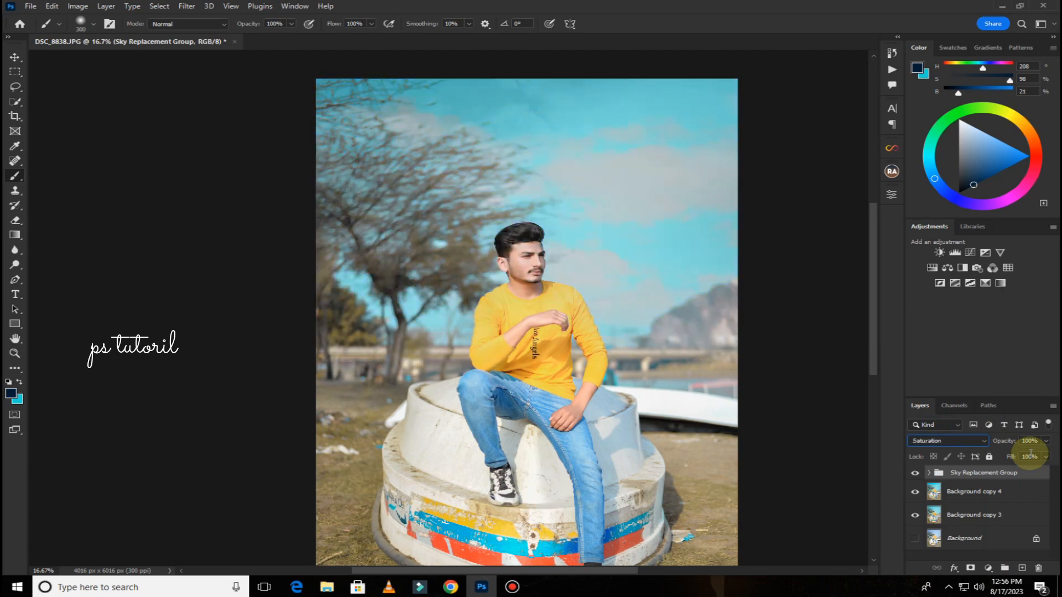
key(Down)
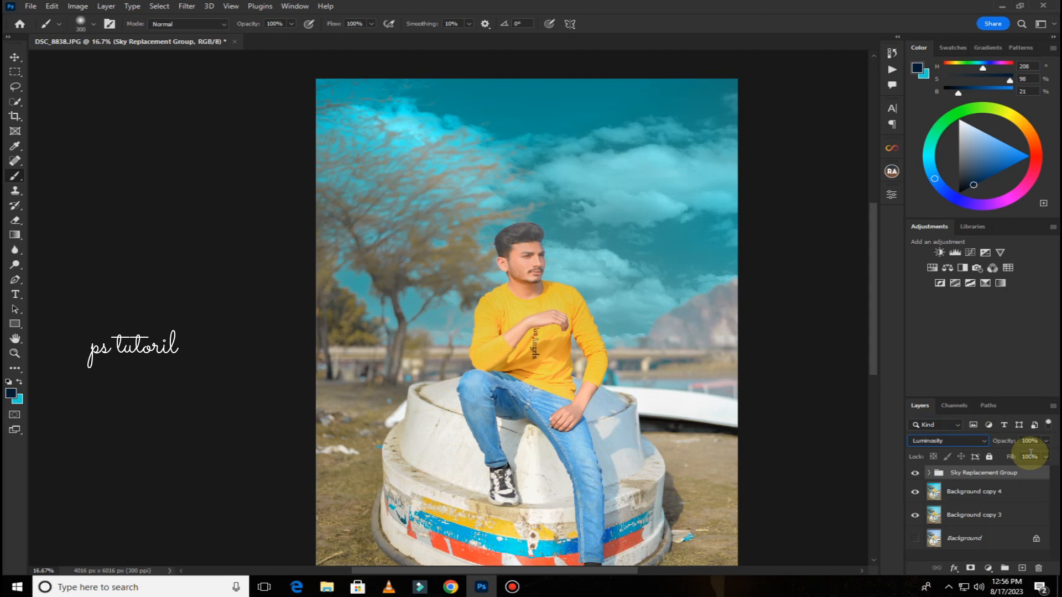
key(Up)
key(Up)
key(Up)
key(Up)
key(Up)
key(Up)
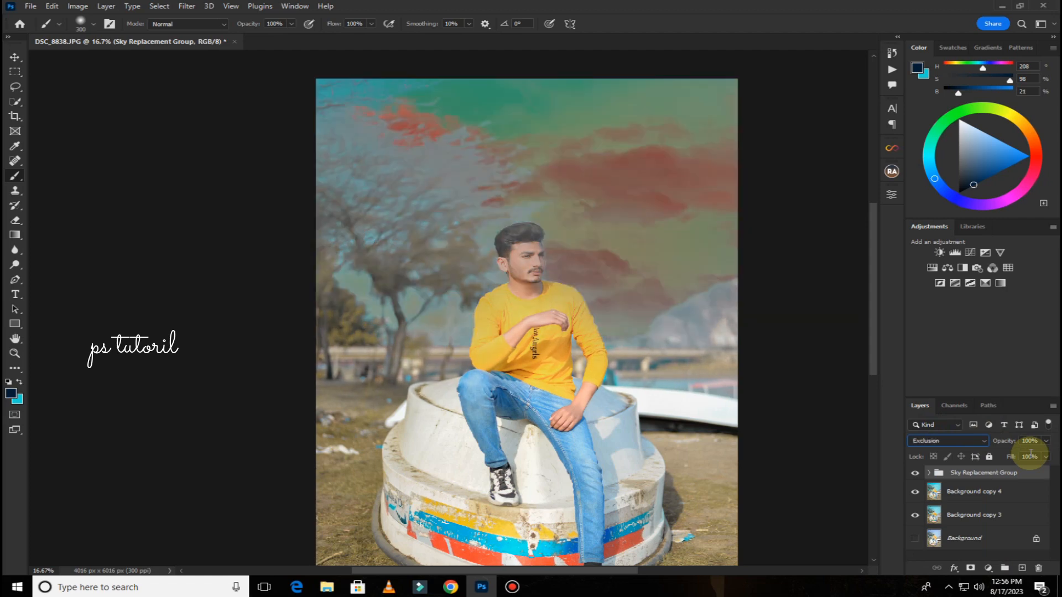
key(Up)
key(Up)
key(Up)
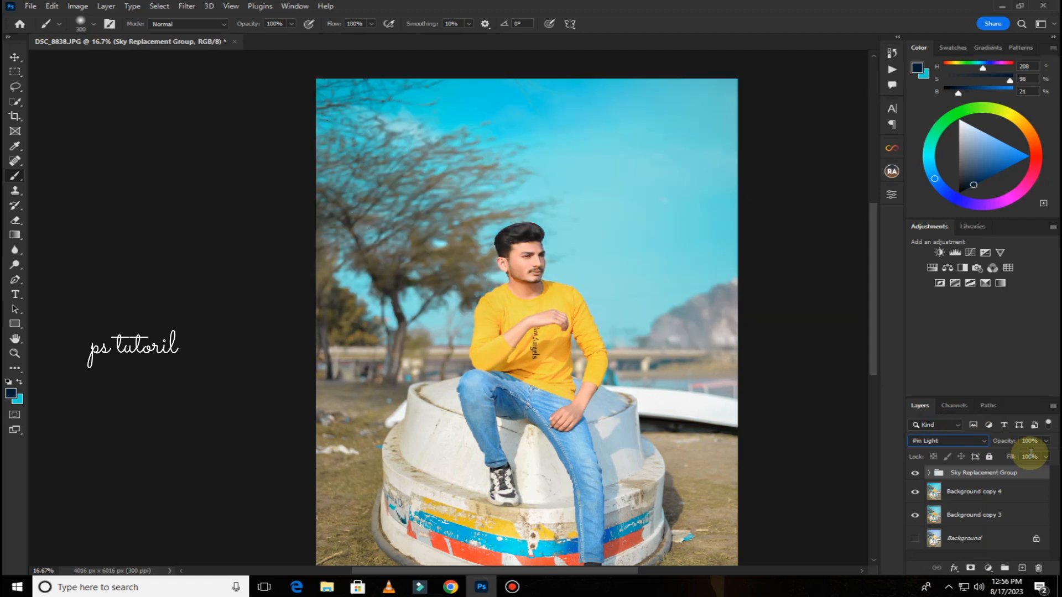
key(Up)
key(Up)
key(Up)
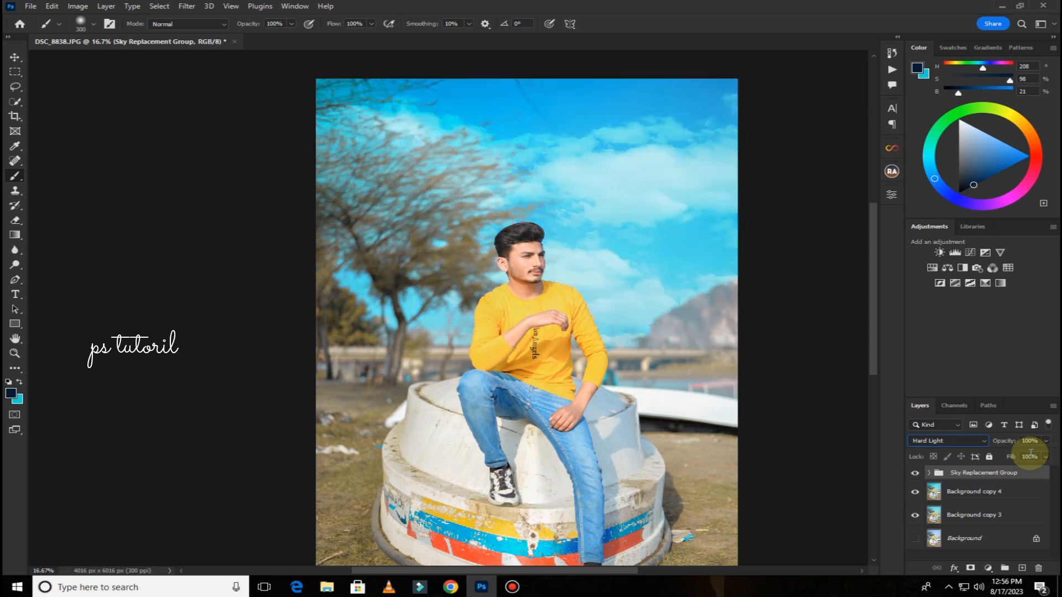
key(Up)
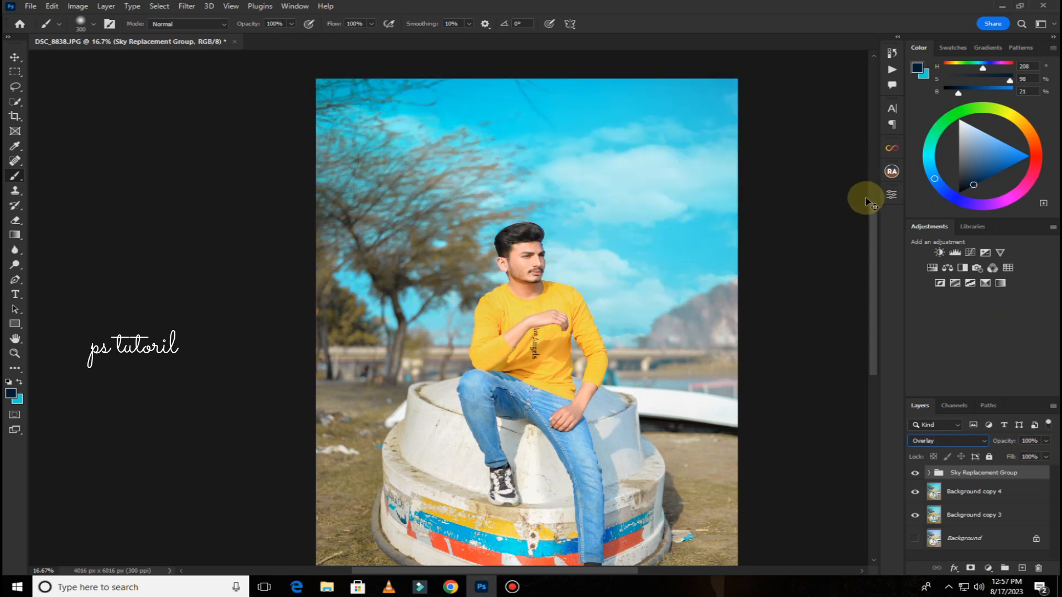
- Merge all visible layers with Background copy 4 selected, keeping the hidden original Background separate
key(ctrl+minus)
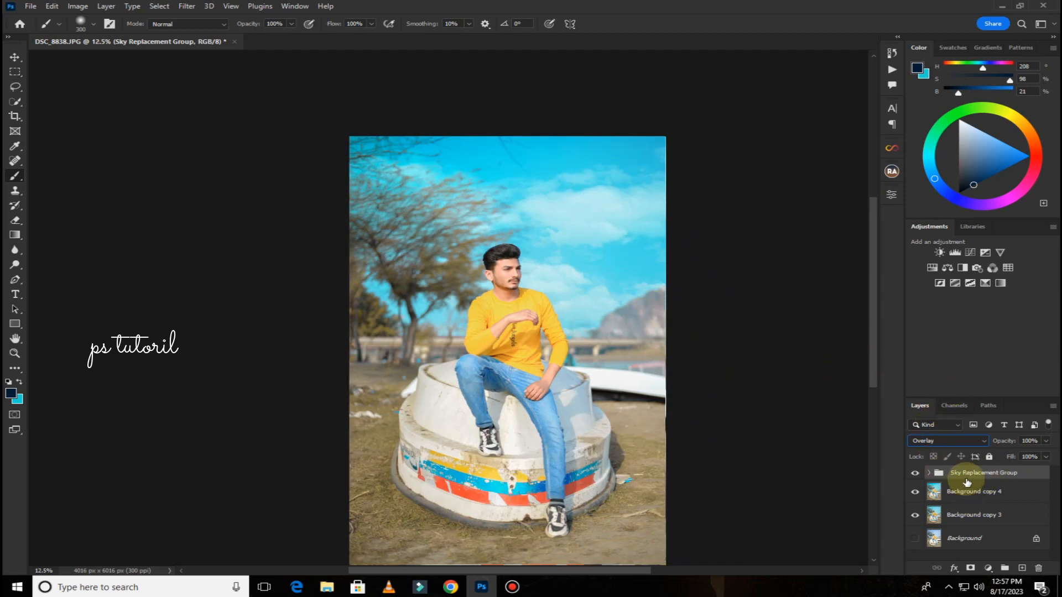
right_click(976, 475)
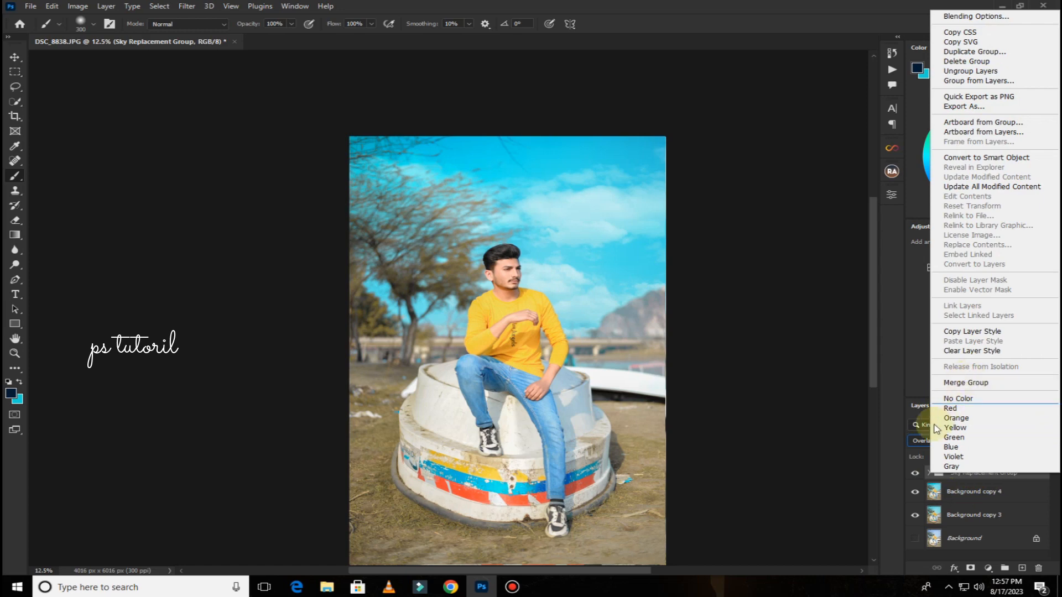
click(845, 454)
click(976, 493)
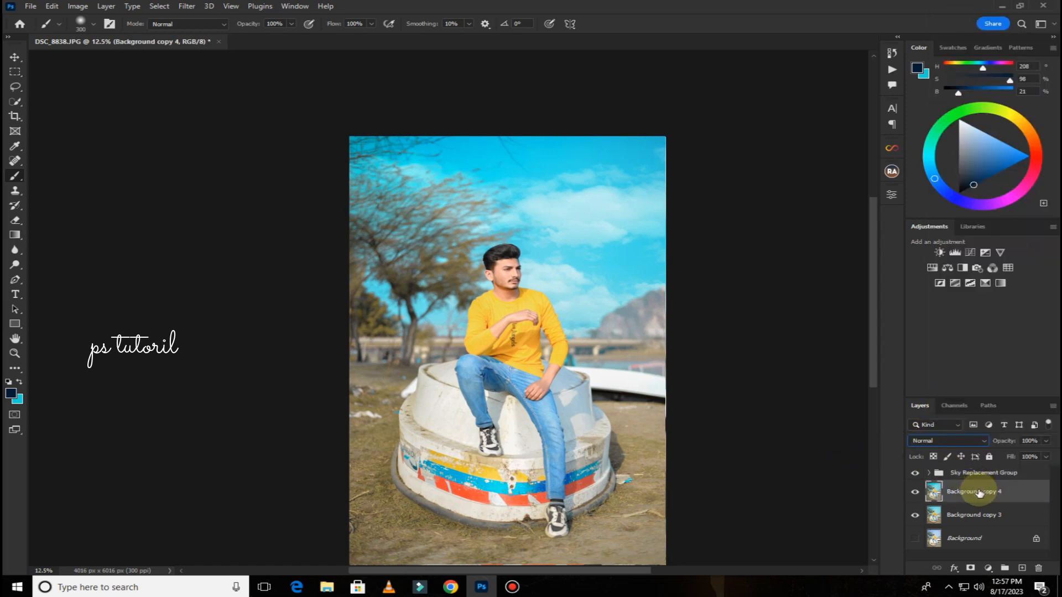
right_click(974, 497)
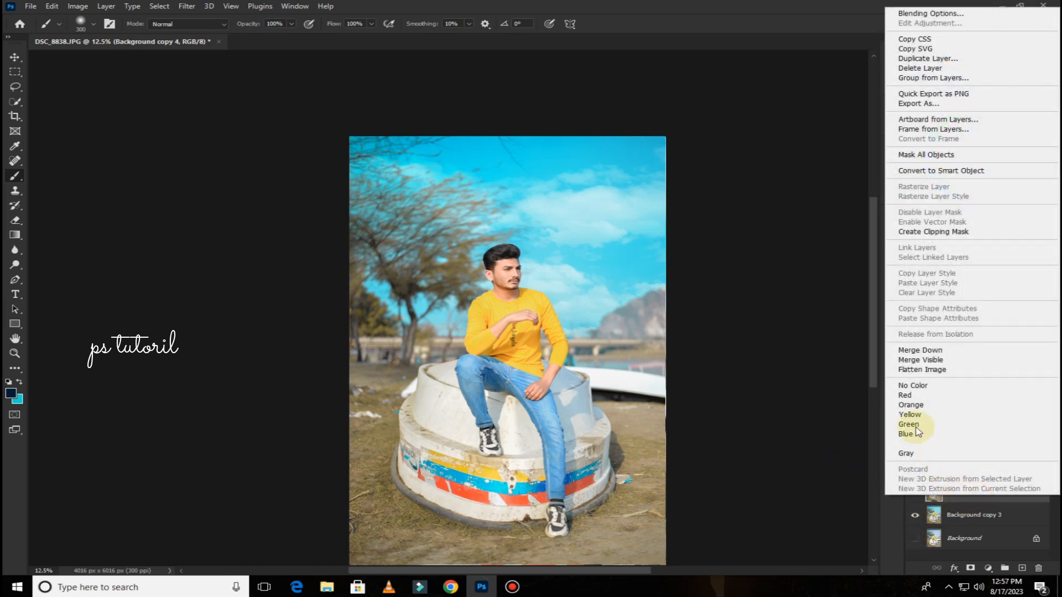
click(919, 360)
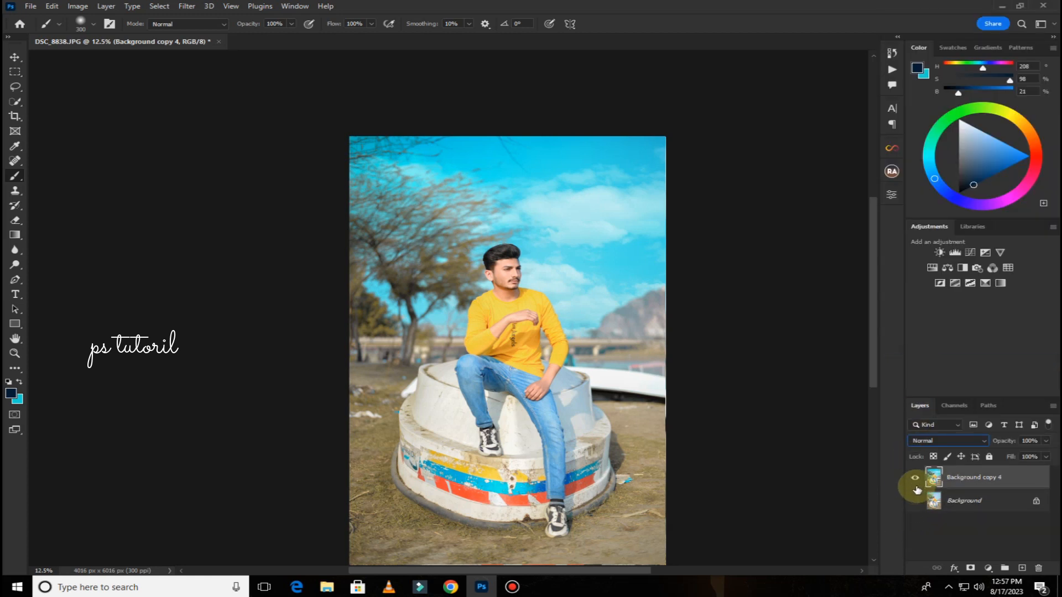
- Duplicate the merged layer and open the copy in the Camera Raw Filter
drag(663, 377, 587, 423)
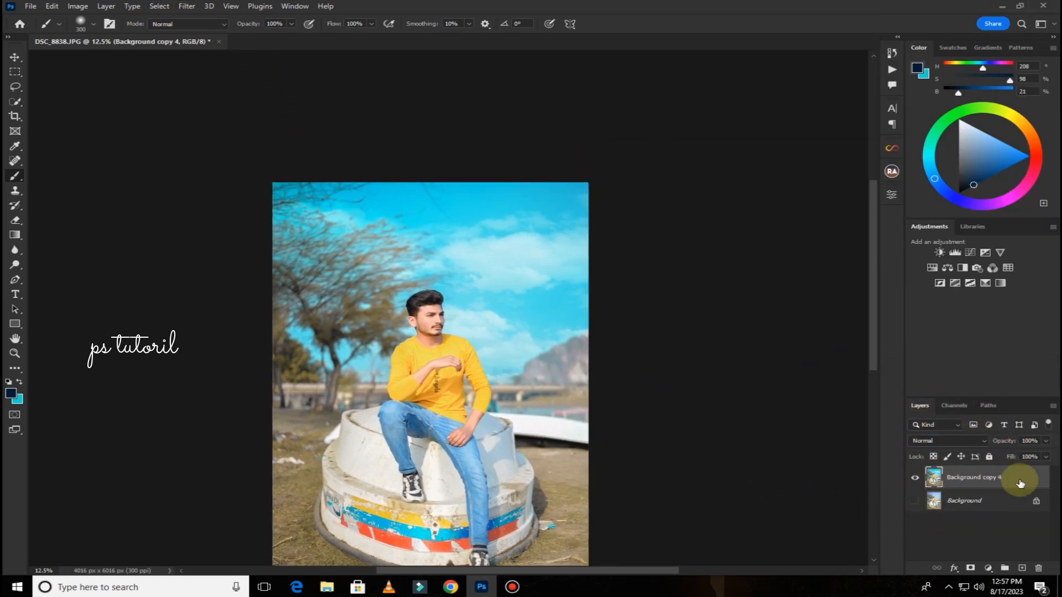
drag(1020, 479, 1021, 568)
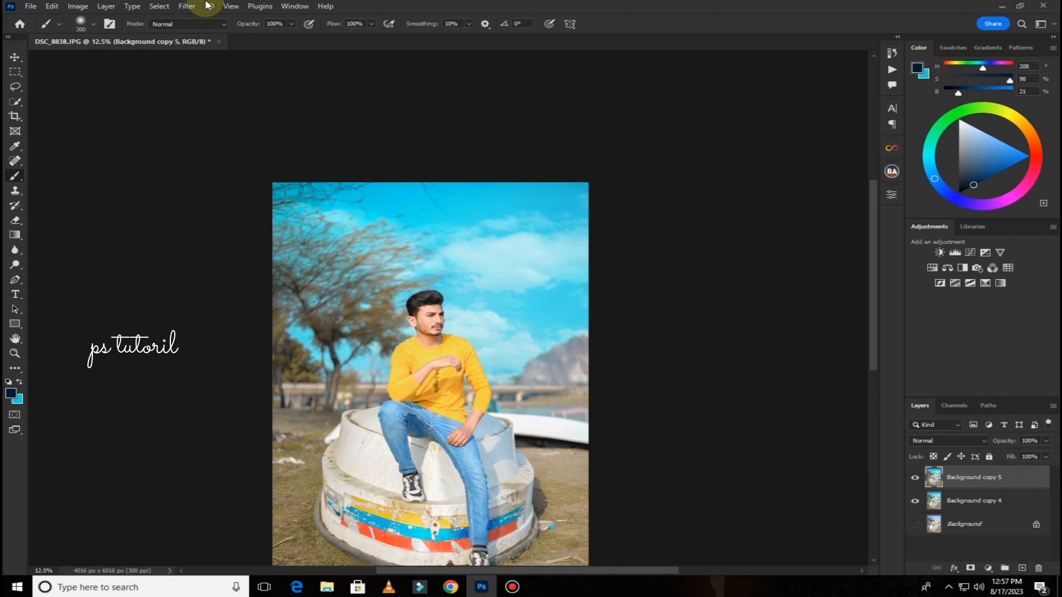
click(188, 7)
click(219, 92)
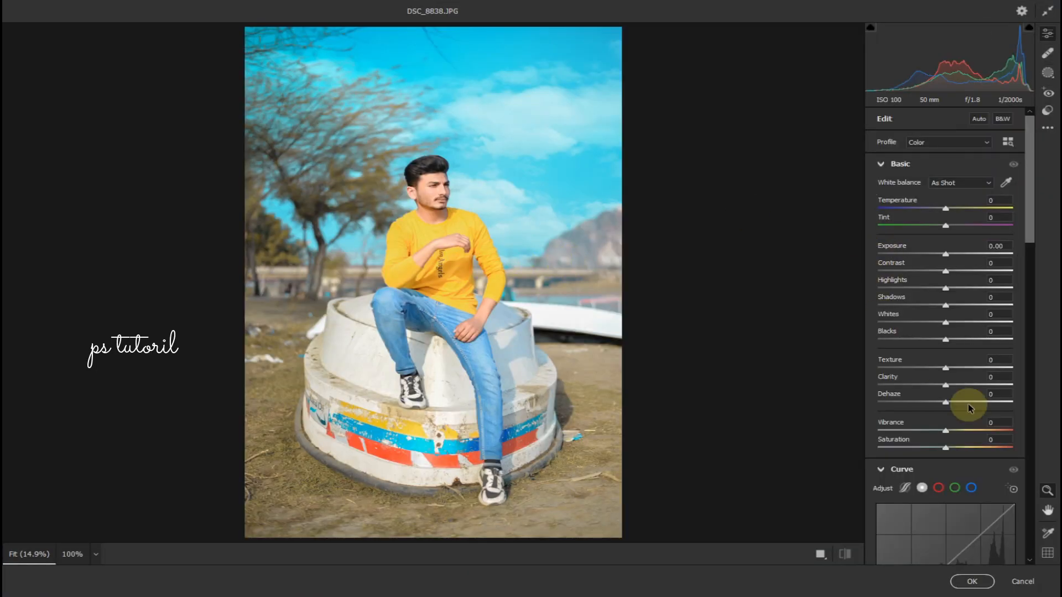
- Set the Aquas luminance to +24 in the Color Mixer
scroll(968, 403, down, 10)
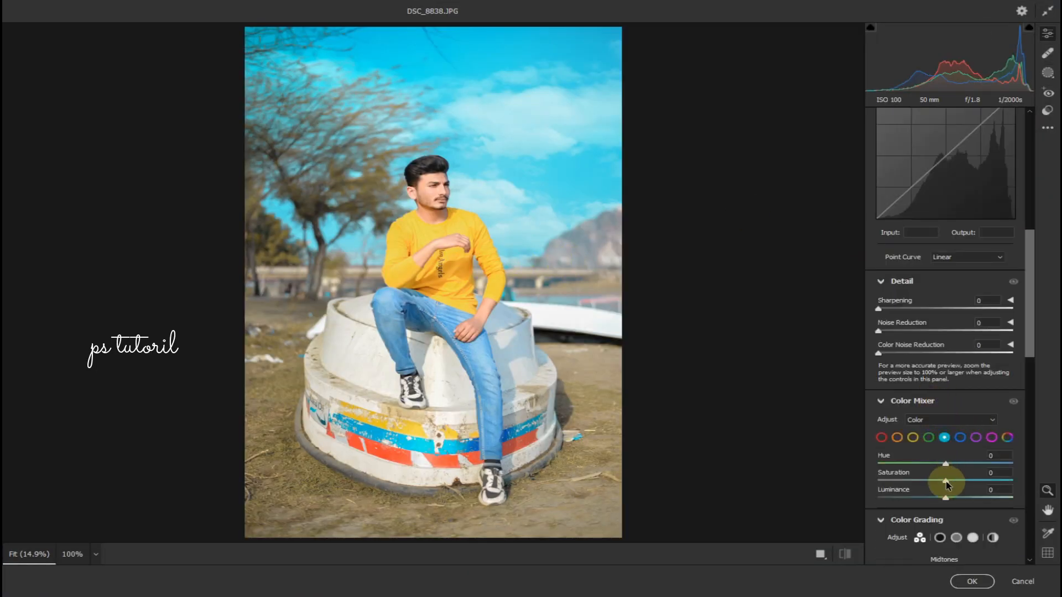
mouse_move(944, 498)
mouse_down()
mouse_move(924, 498)
mouse_move(963, 504)
mouse_up()
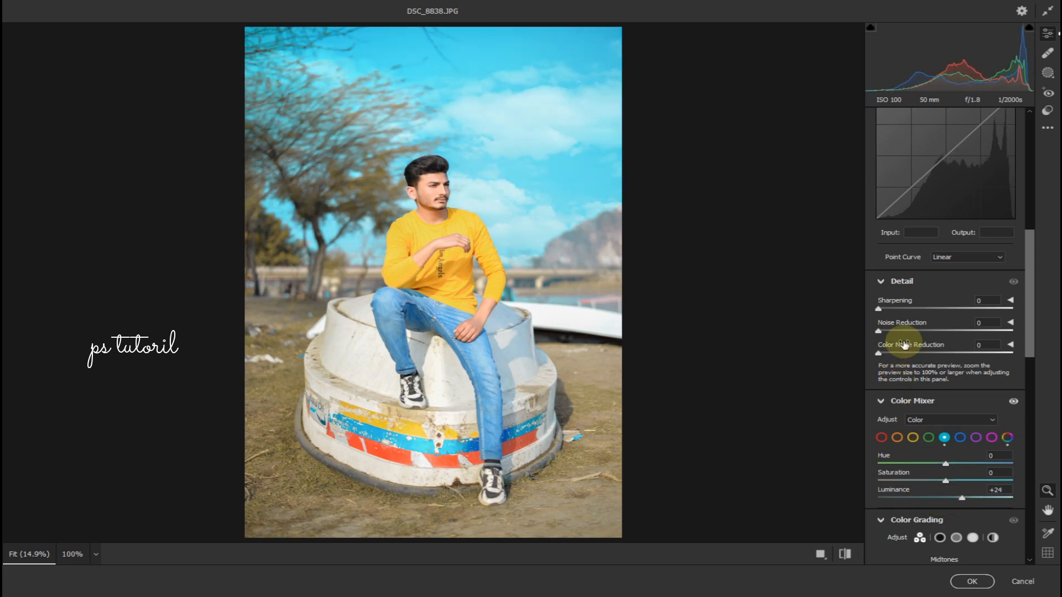
drag(1029, 262, 1016, 143)
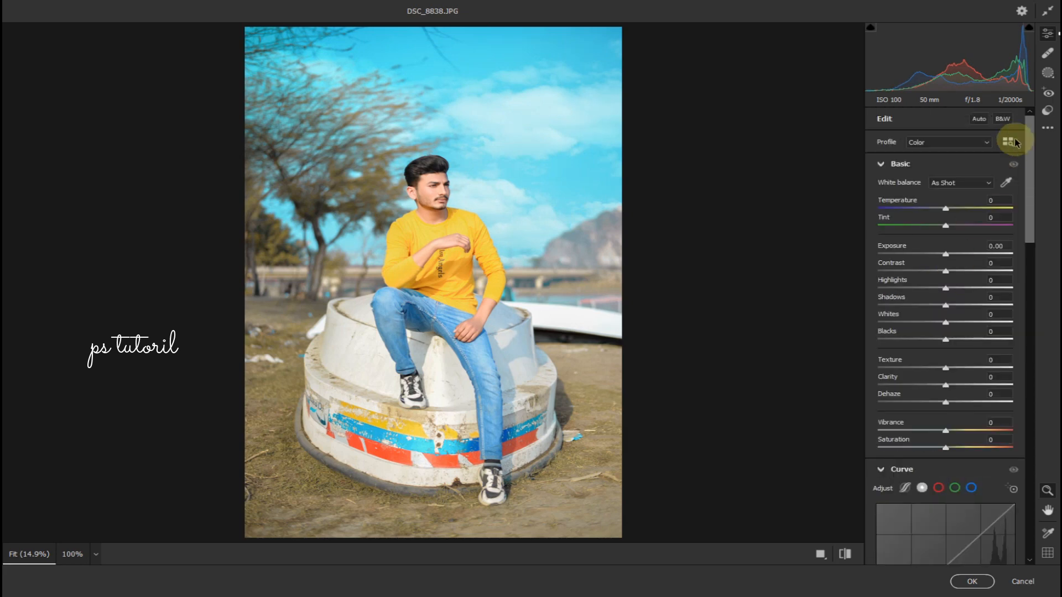
- Create a linear gradient mask running from the photo's bottom edge up to the striped base
click(1047, 73)
click(907, 233)
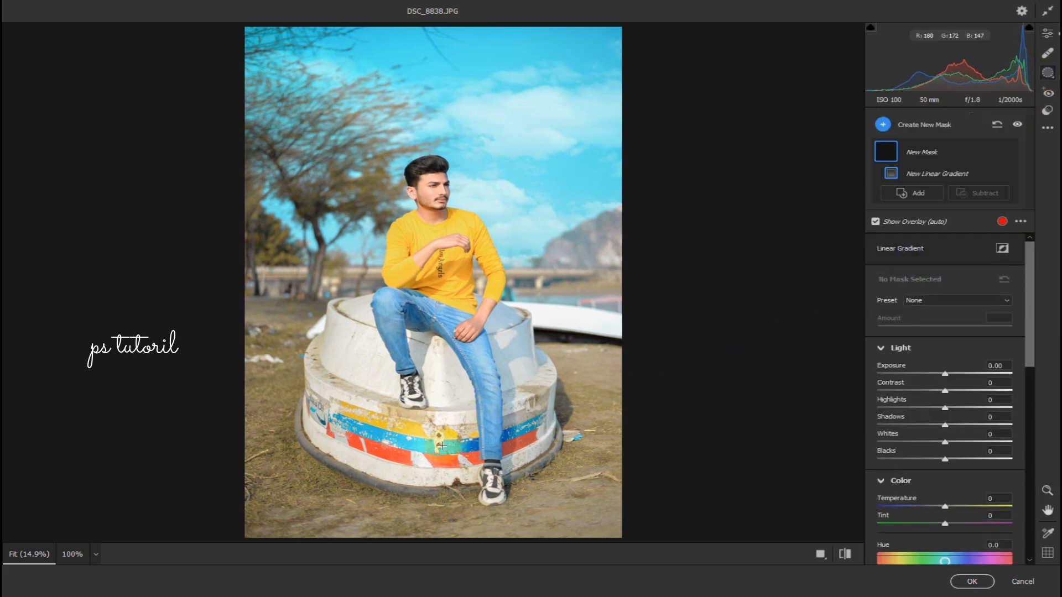
drag(377, 538, 401, 434)
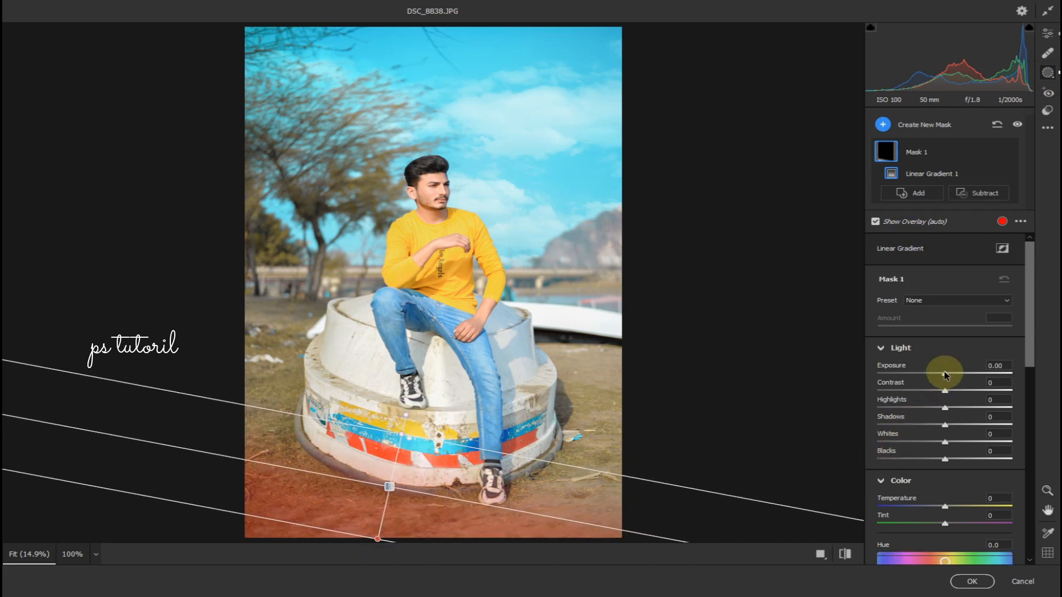
- Set the gradient mask's Blacks to -33 and Exposure to -0.35, and extend the gradient slightly upward
click(944, 460)
drag(943, 460, 923, 459)
drag(944, 374, 938, 374)
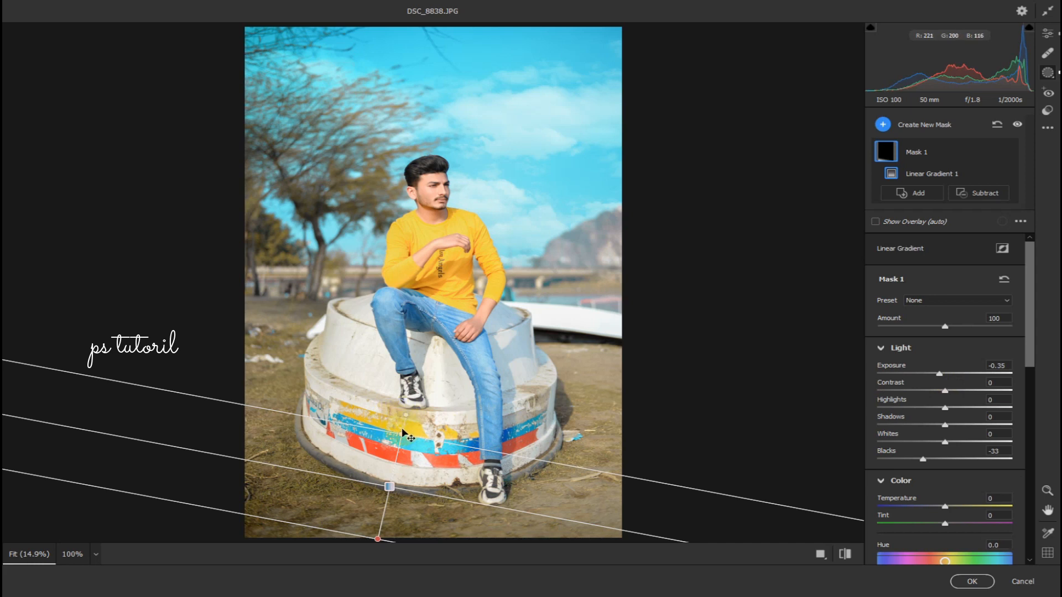
drag(407, 441, 403, 427)
scroll(936, 474, down, 5)
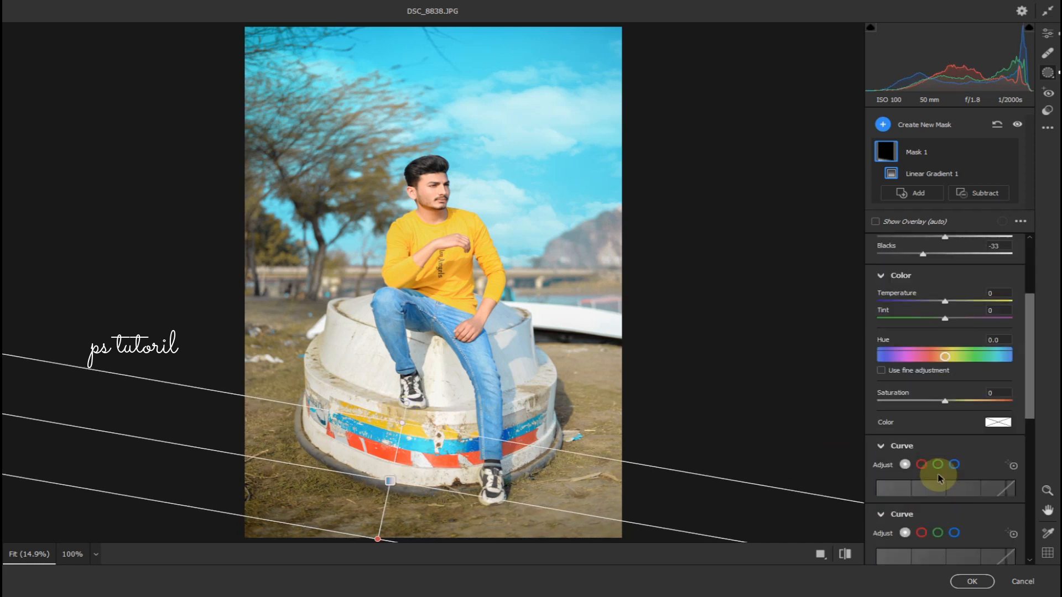
scroll(941, 481, down, 3)
scroll(943, 481, down, 2)
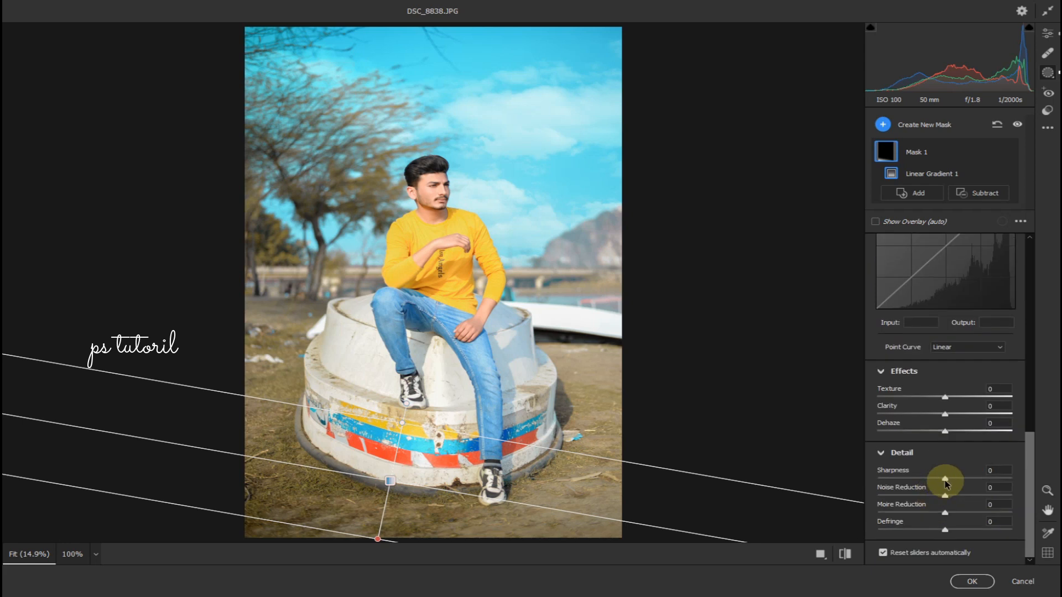
scroll(948, 479, up, 3)
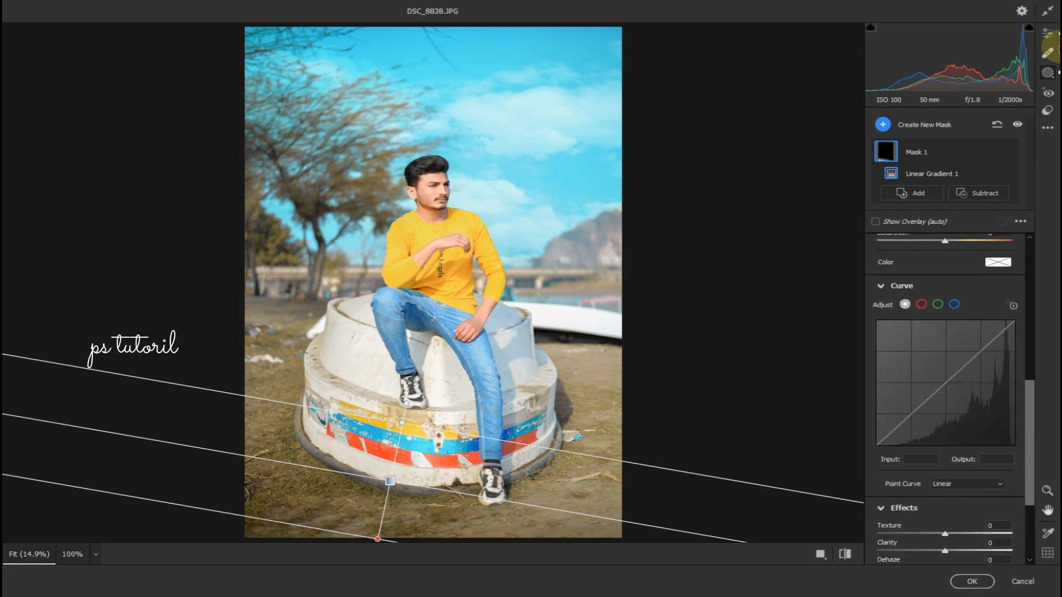
- Return to the global edit settings and set the Blues saturation to +41 in the Color Mixer
click(1049, 32)
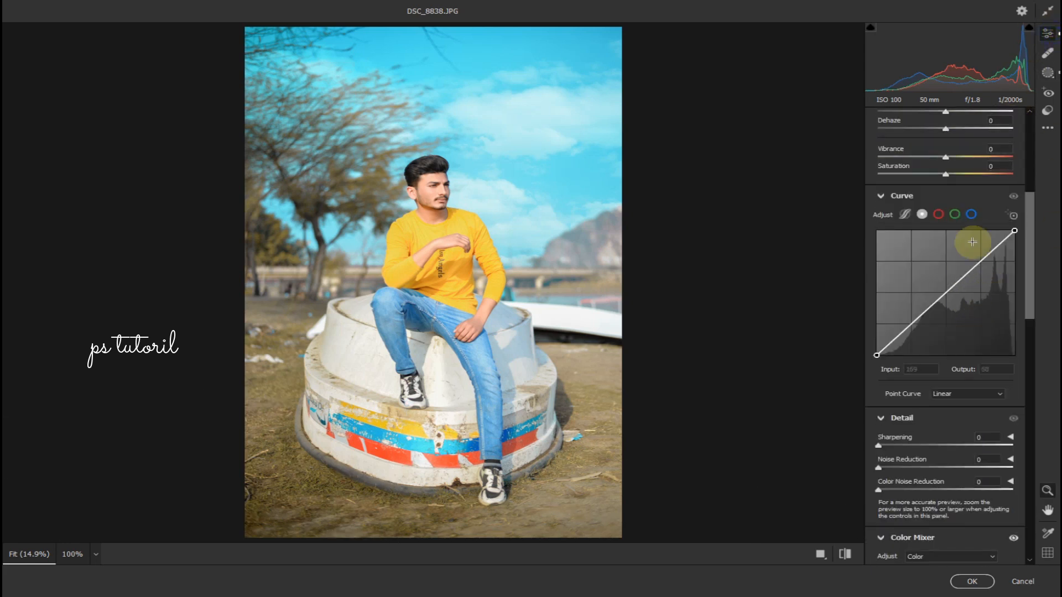
scroll(959, 275, down, 2)
scroll(960, 274, down, 3)
click(960, 301)
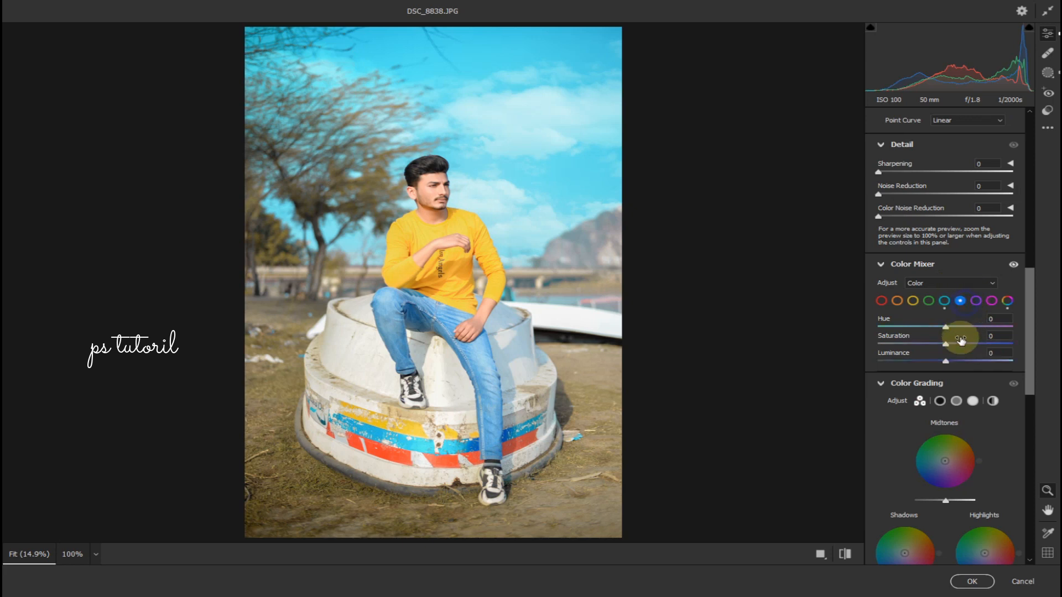
drag(952, 346, 970, 352)
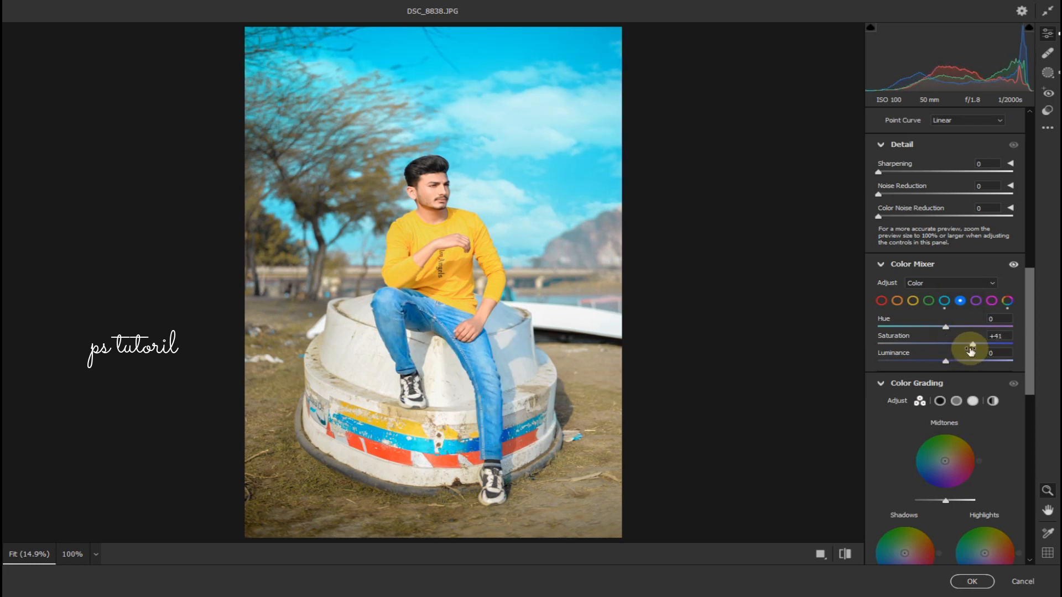
- Set the Yellows saturation to +7 and the Oranges luminance to +4, and apply the Camera Raw edits
click(912, 301)
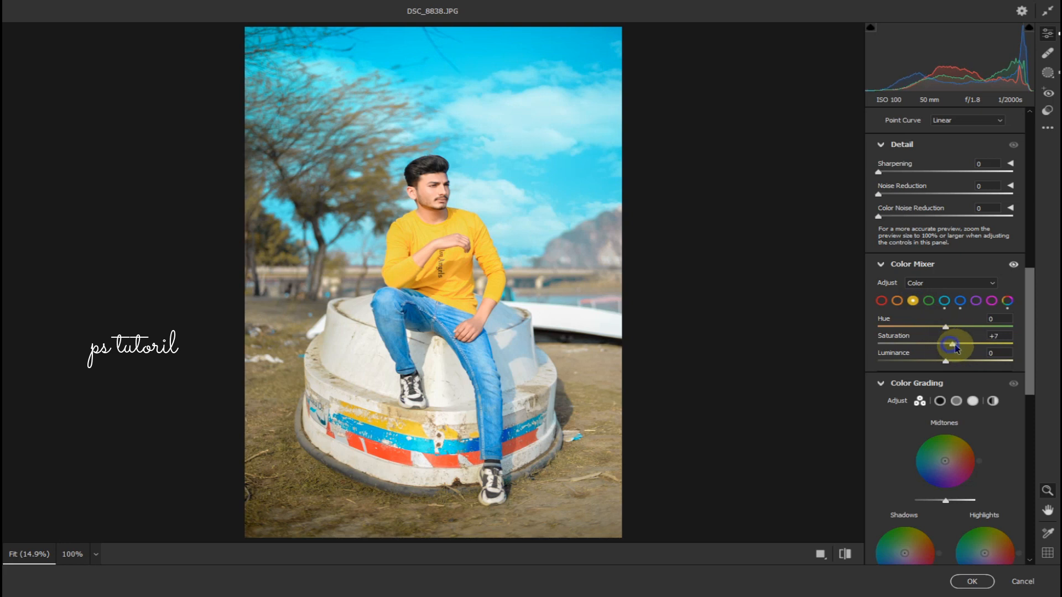
drag(954, 348, 952, 349)
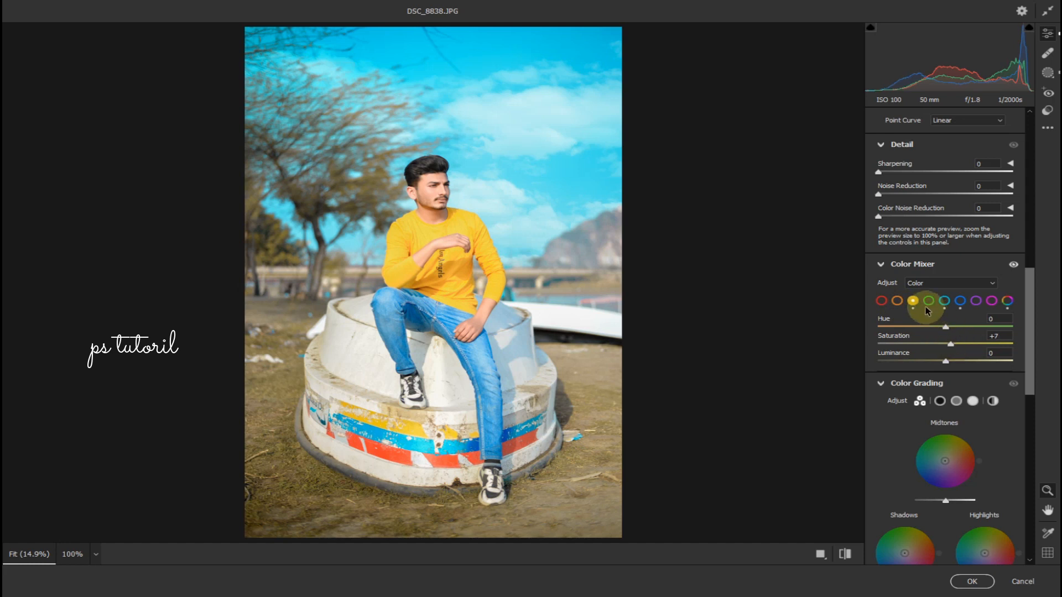
click(897, 300)
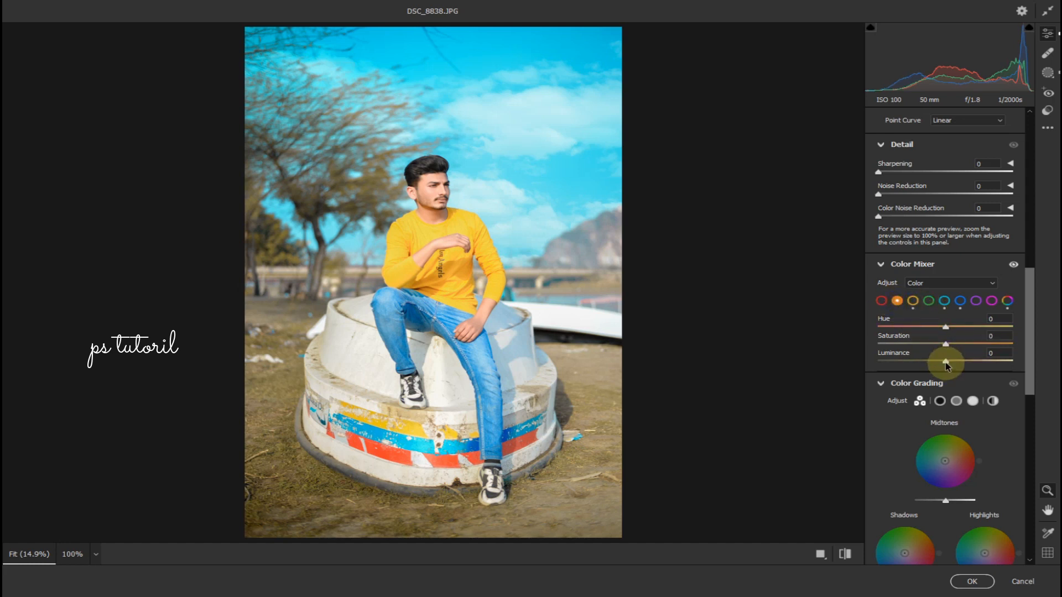
drag(942, 364, 949, 366)
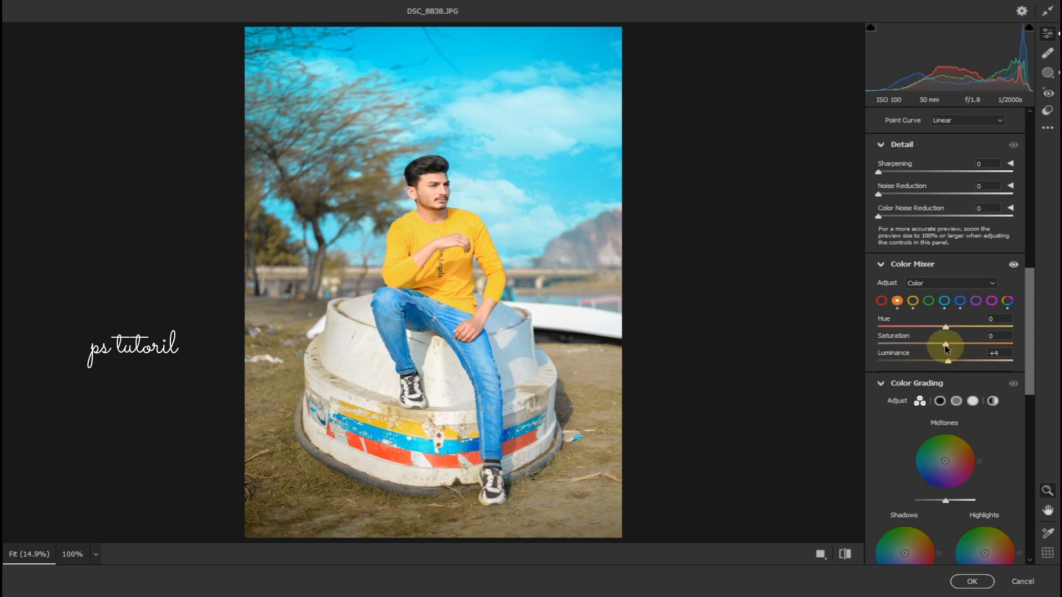
drag(946, 347, 948, 349)
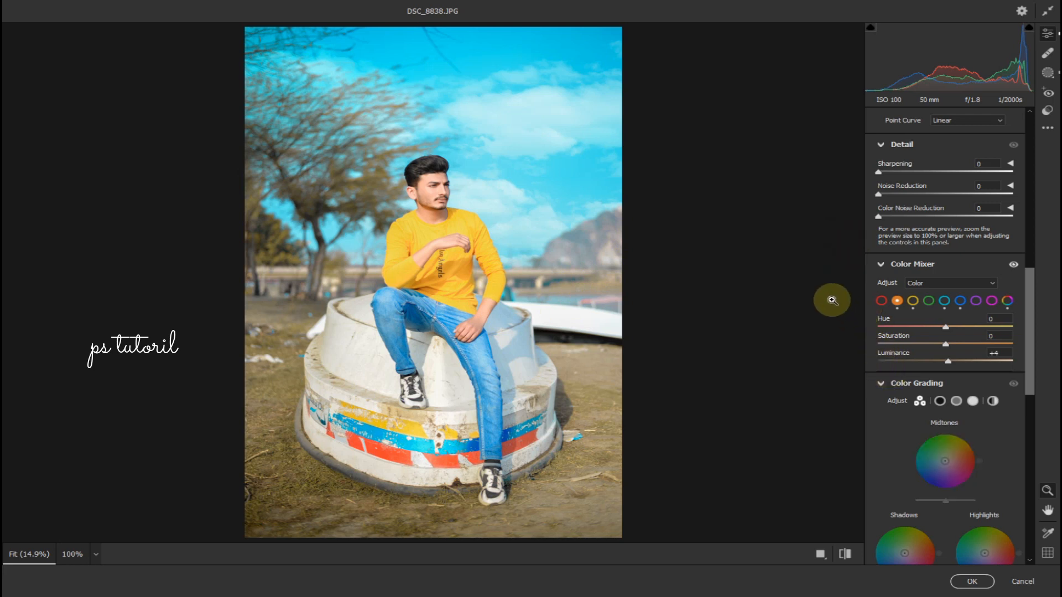
click(972, 581)
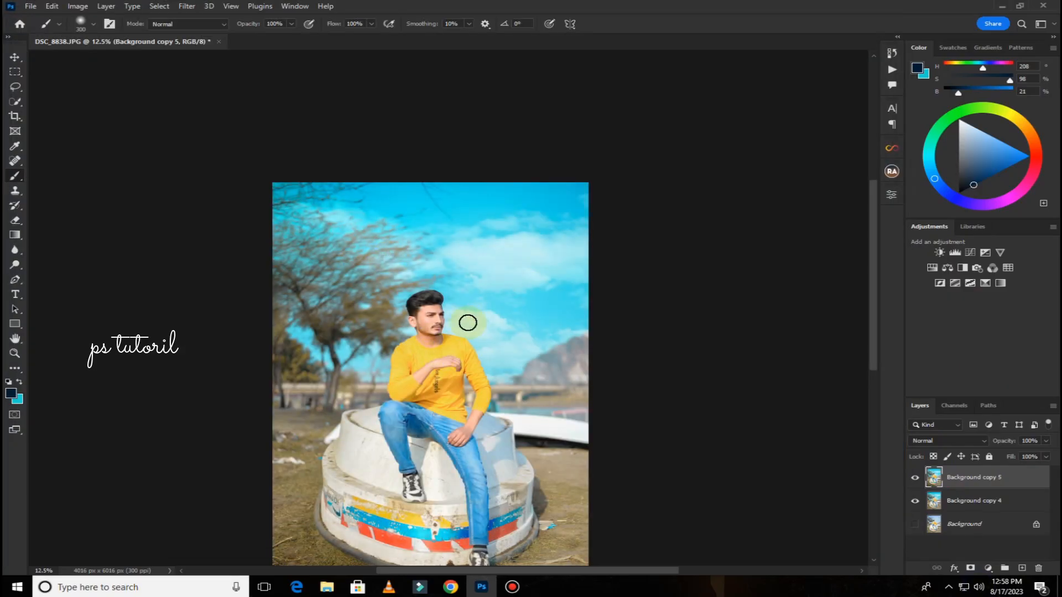
- Reopen the top layer in the Camera Raw Filter and grade the midtones to hue 63, saturation 5
scroll(462, 342, down, 1)
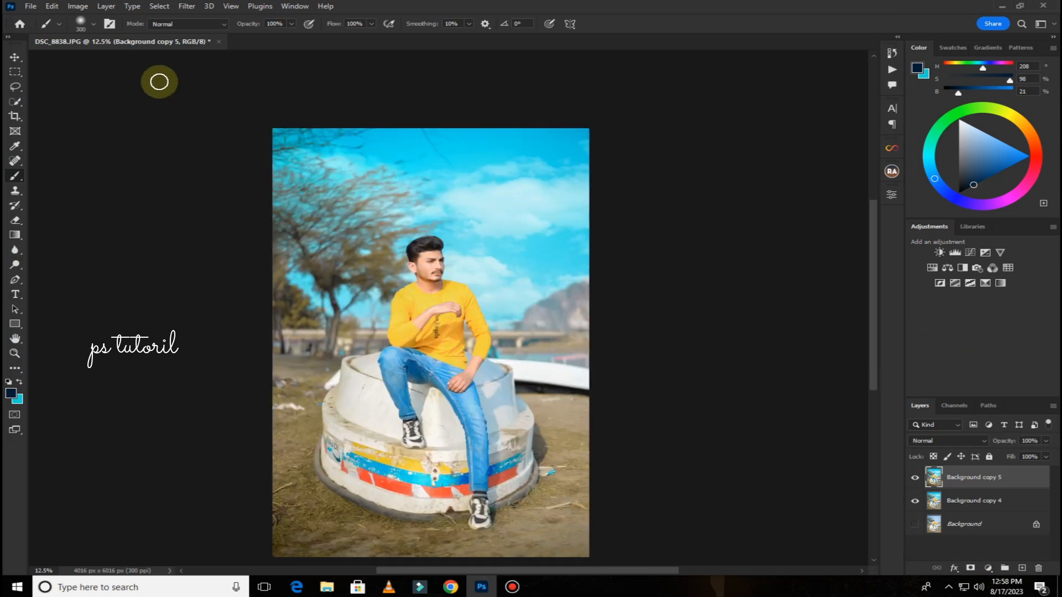
click(187, 6)
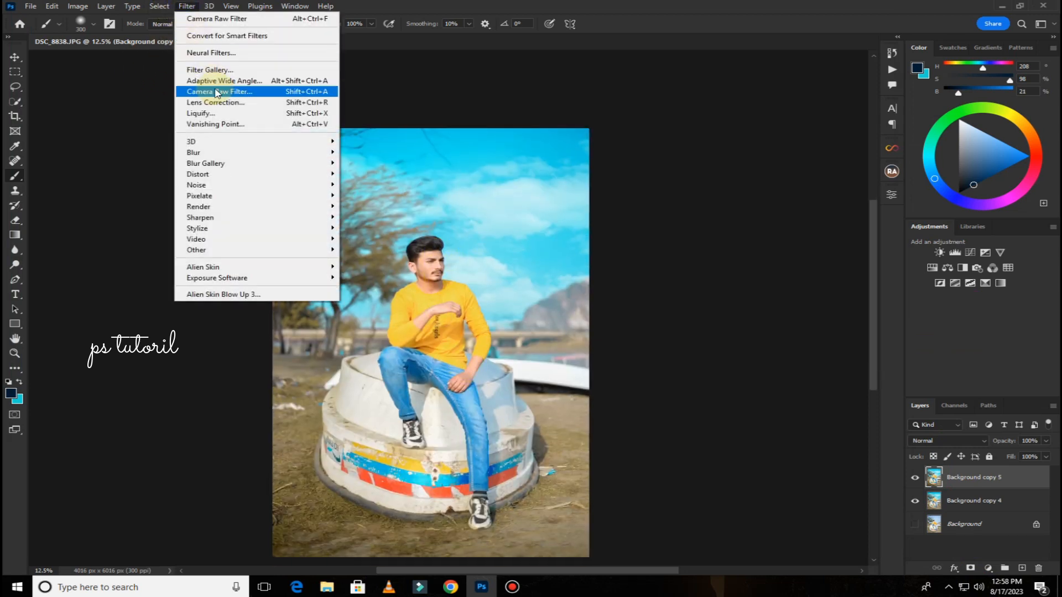
click(215, 91)
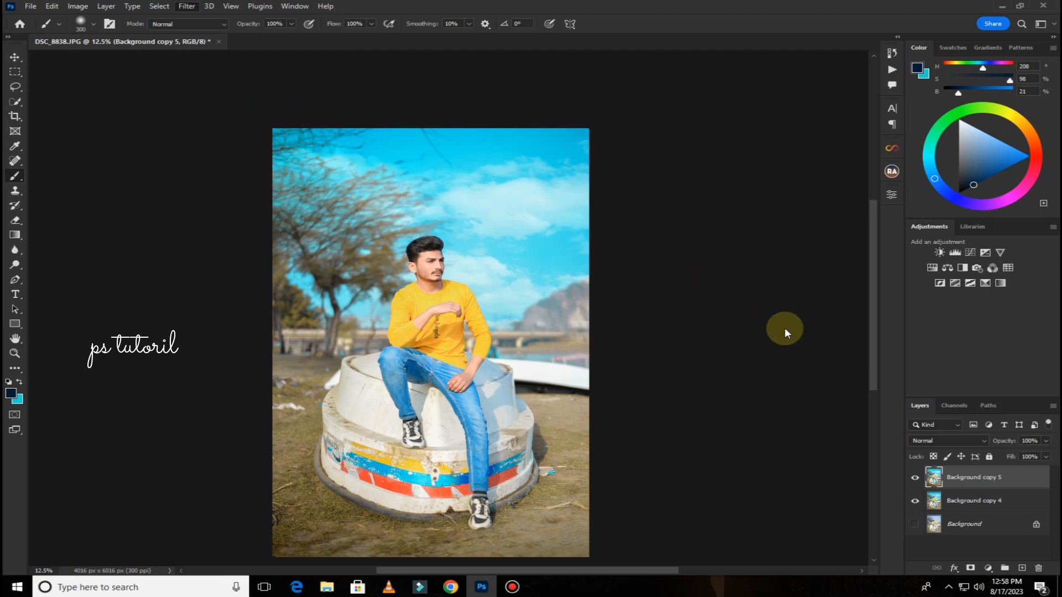
scroll(965, 343, down, 5)
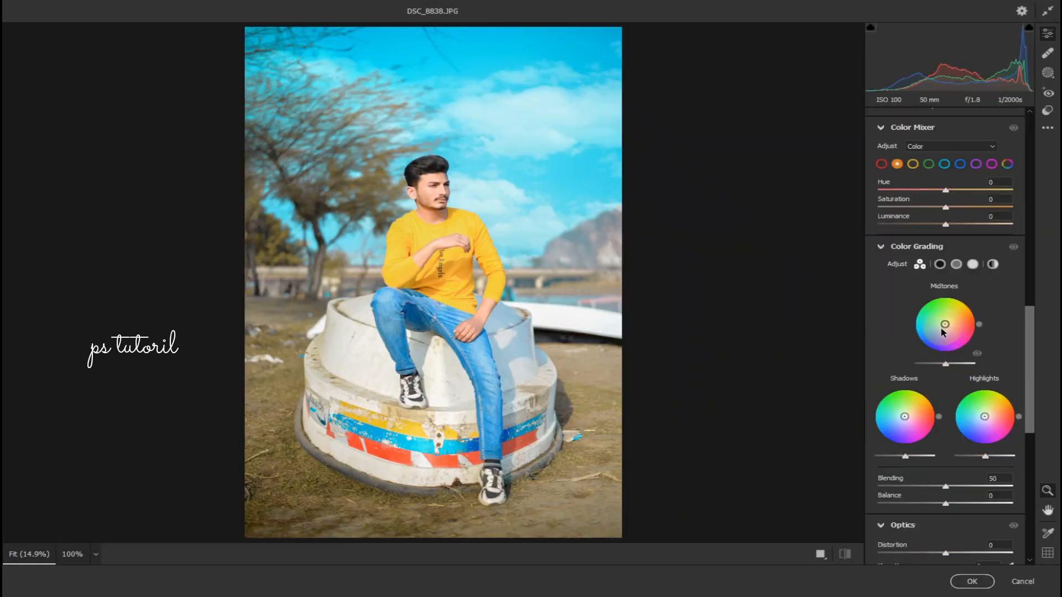
drag(944, 325, 946, 325)
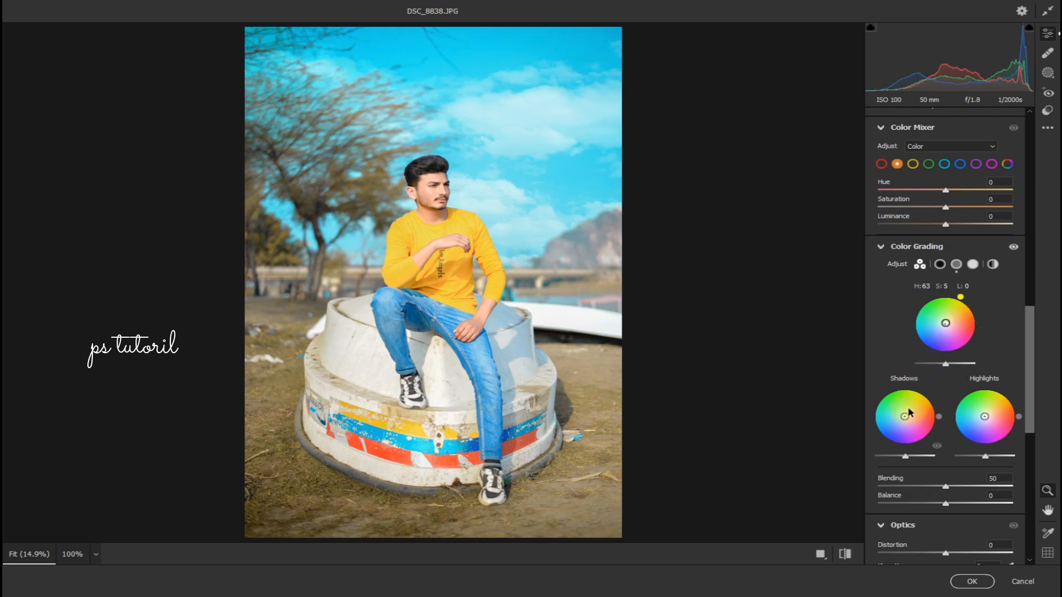
- Grade the shadows to hue 51, saturation 13 and the highlights to hue 72, saturation 7
drag(906, 417, 911, 411)
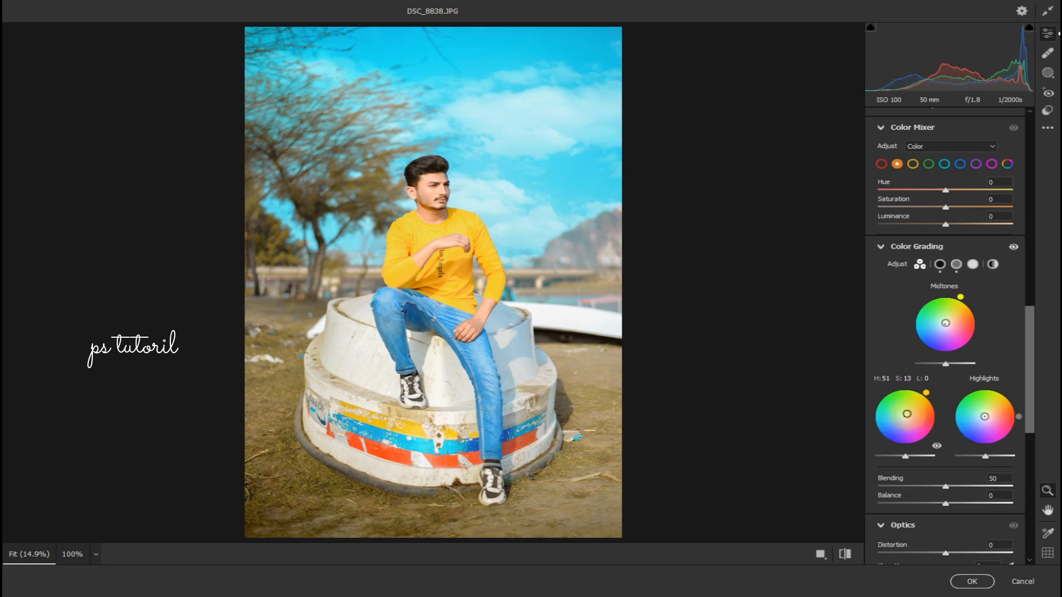
drag(986, 419, 987, 417)
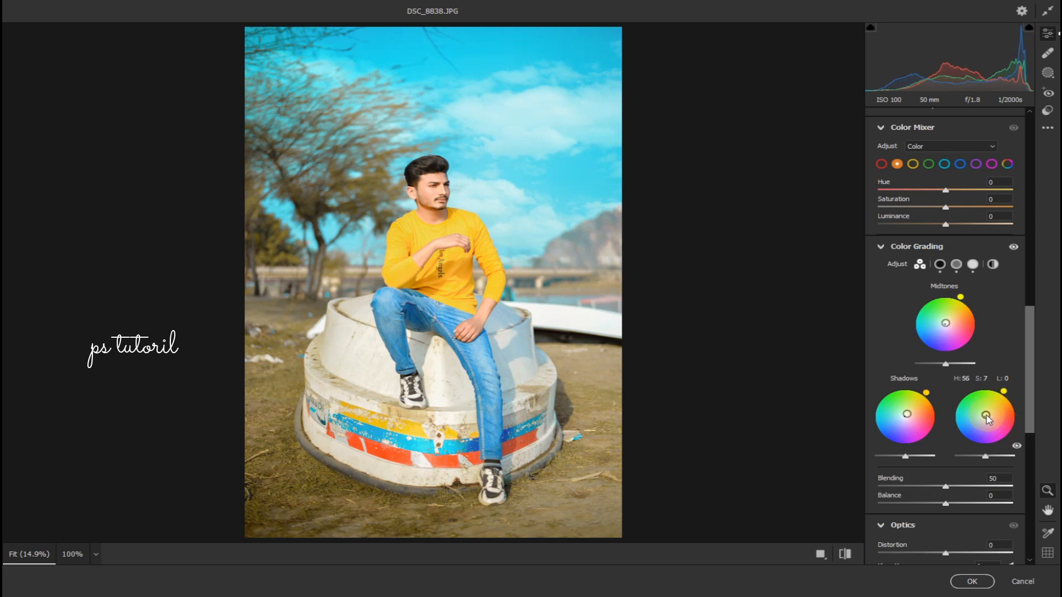
drag(987, 419, 986, 418)
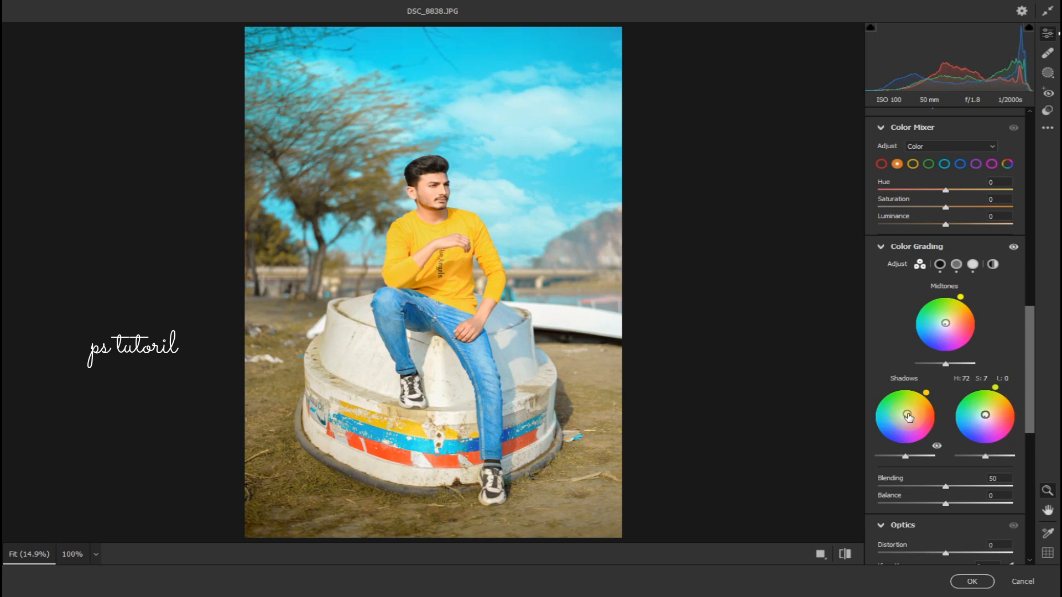
- Shift the shadows grading to hue 169, saturation 11 and apply the filter
drag(909, 417, 904, 416)
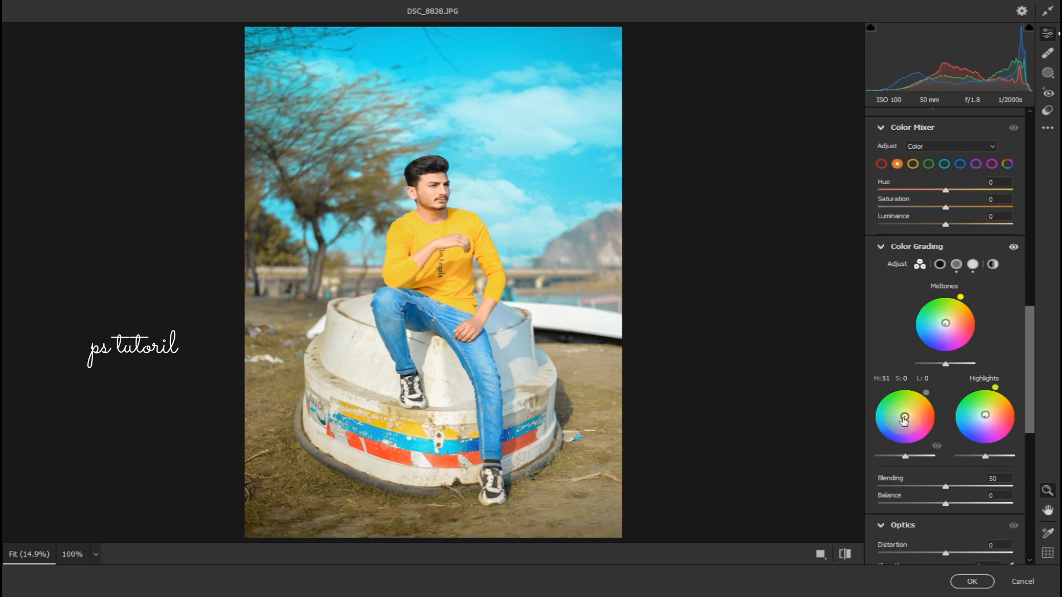
drag(905, 418, 896, 417)
drag(901, 418, 900, 413)
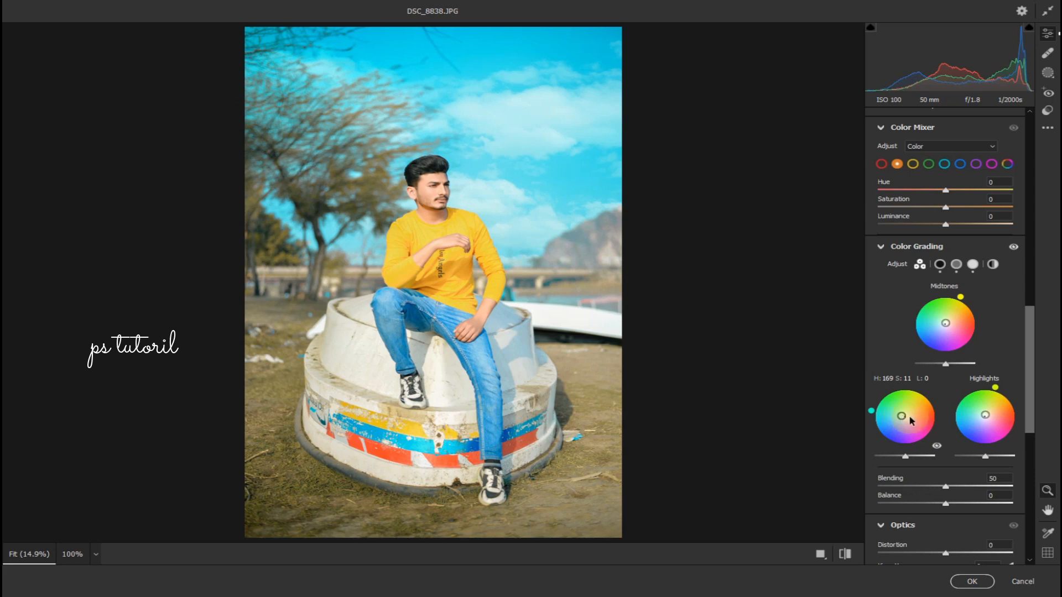
click(971, 581)
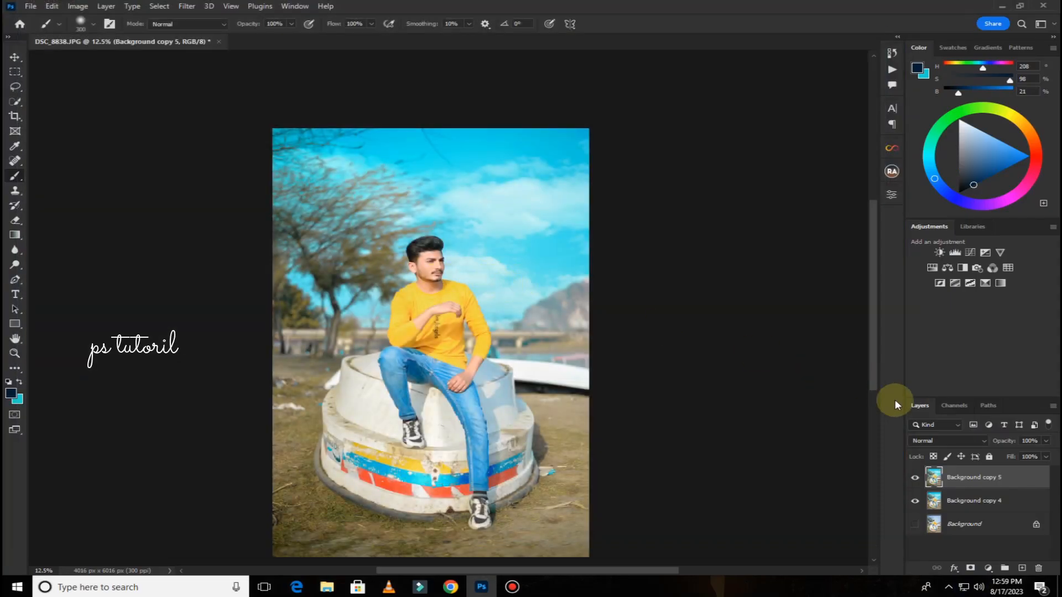
- Lower the top layer's opacity to 71% and merge the visible layers
click(1045, 440)
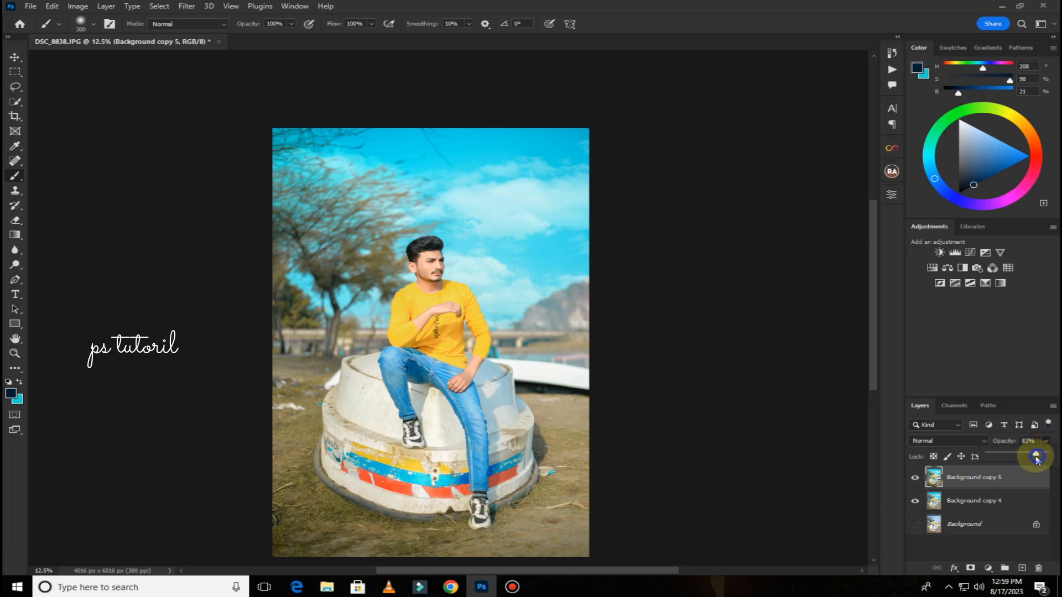
drag(1044, 454, 1032, 459)
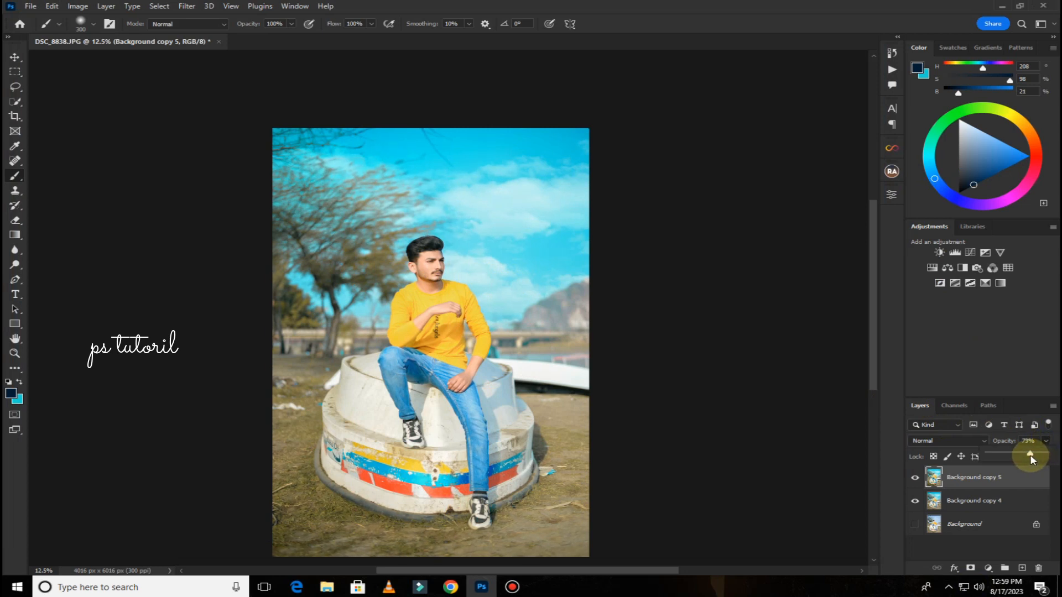
drag(1028, 458, 1030, 459)
right_click(1017, 475)
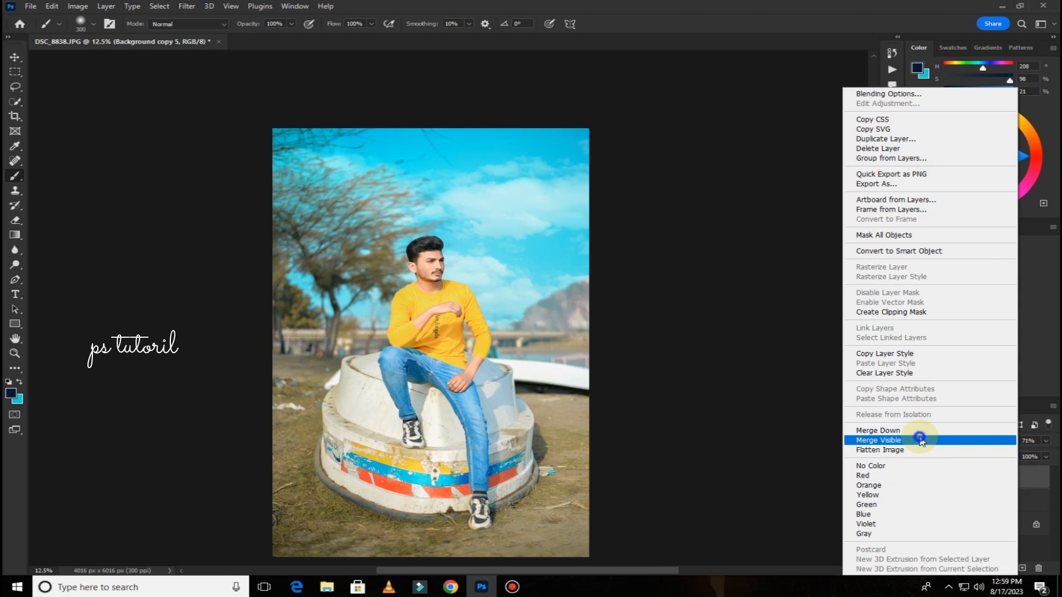
click(919, 439)
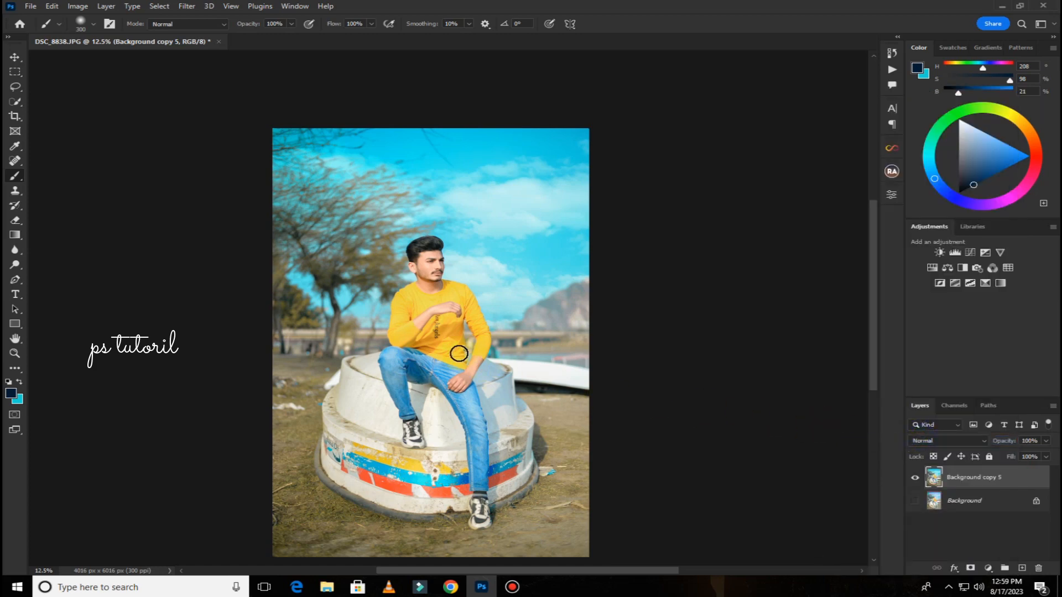
- Open the merged layer in the Camera Raw Filter and set Highlights to -37 and Temperature to -5
click(188, 8)
click(205, 92)
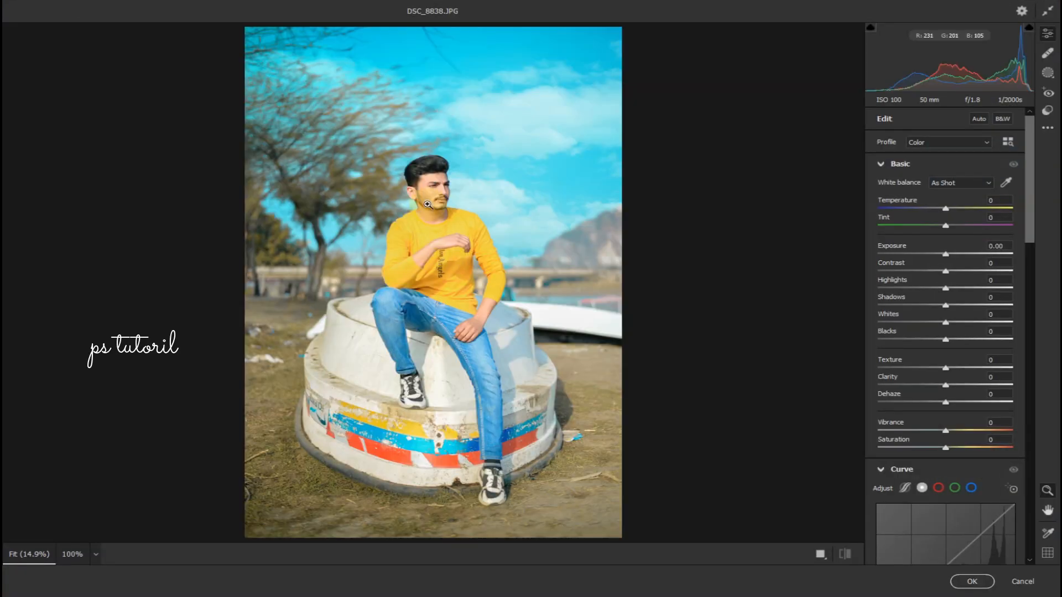
click(430, 197)
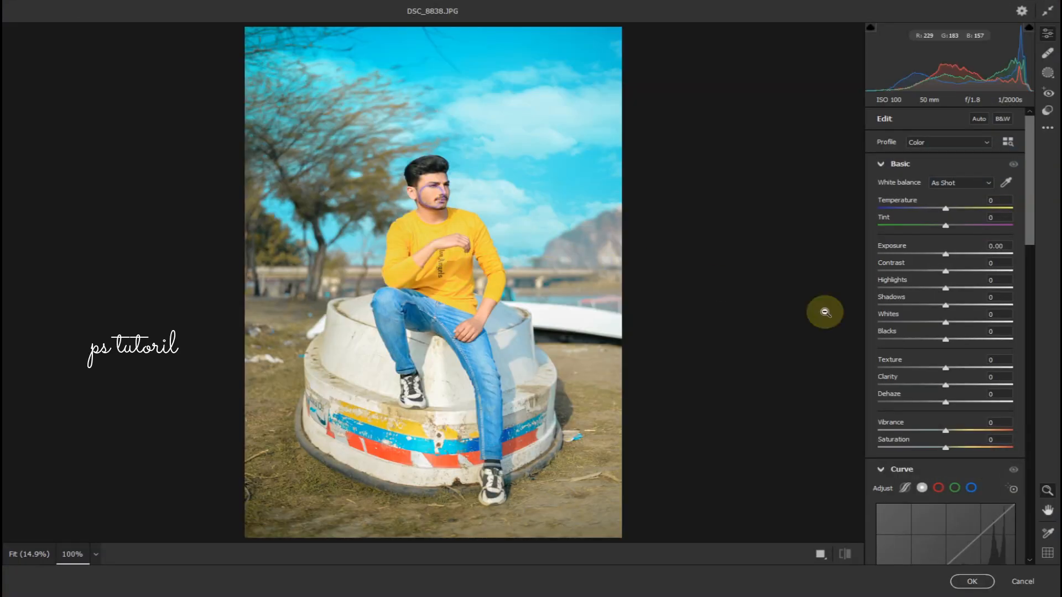
drag(946, 288, 924, 288)
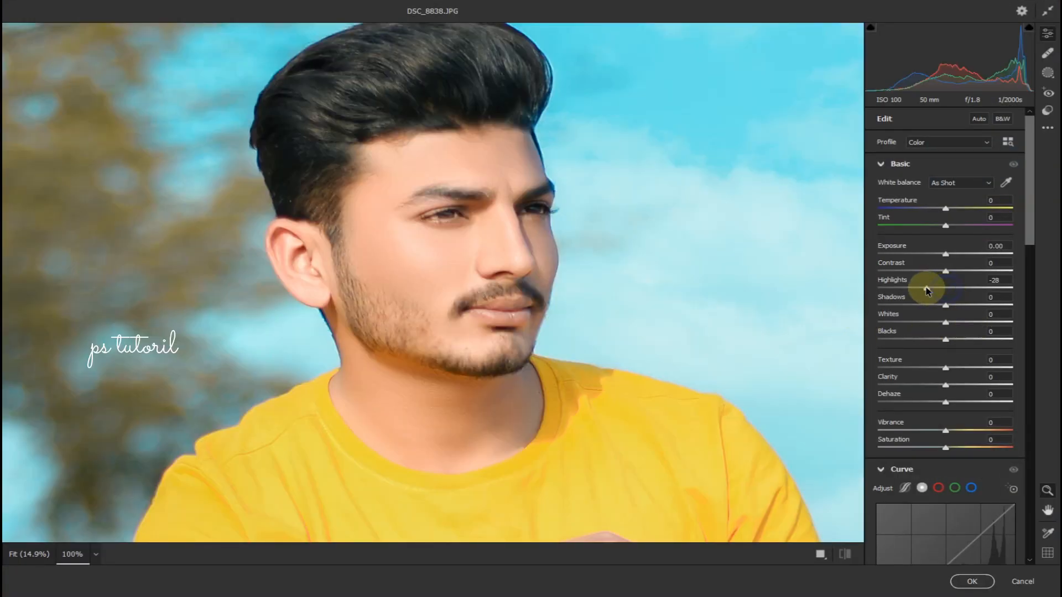
click(486, 261)
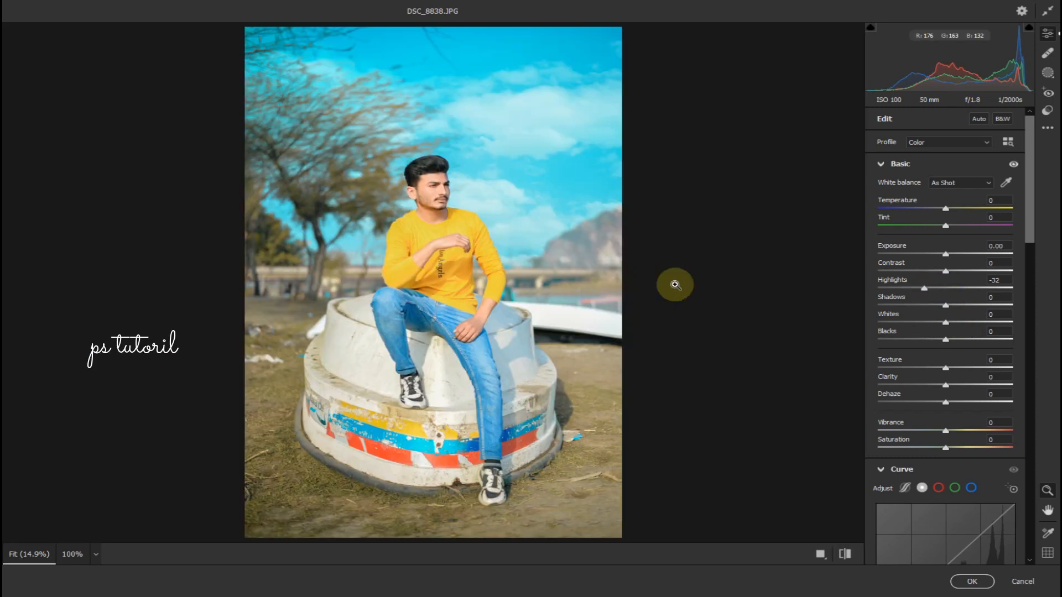
drag(924, 288, 920, 288)
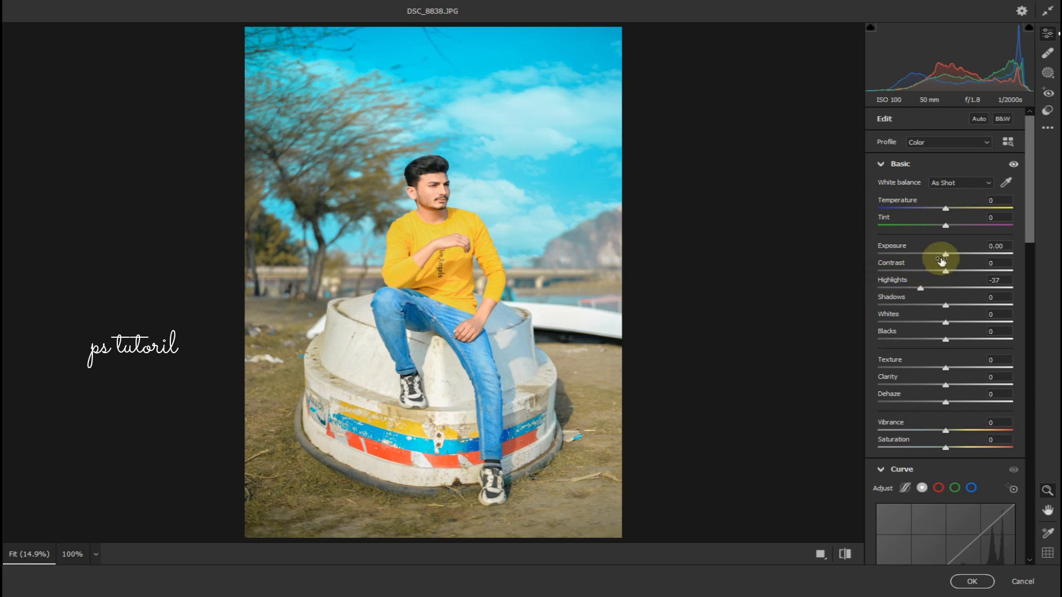
drag(946, 212, 942, 212)
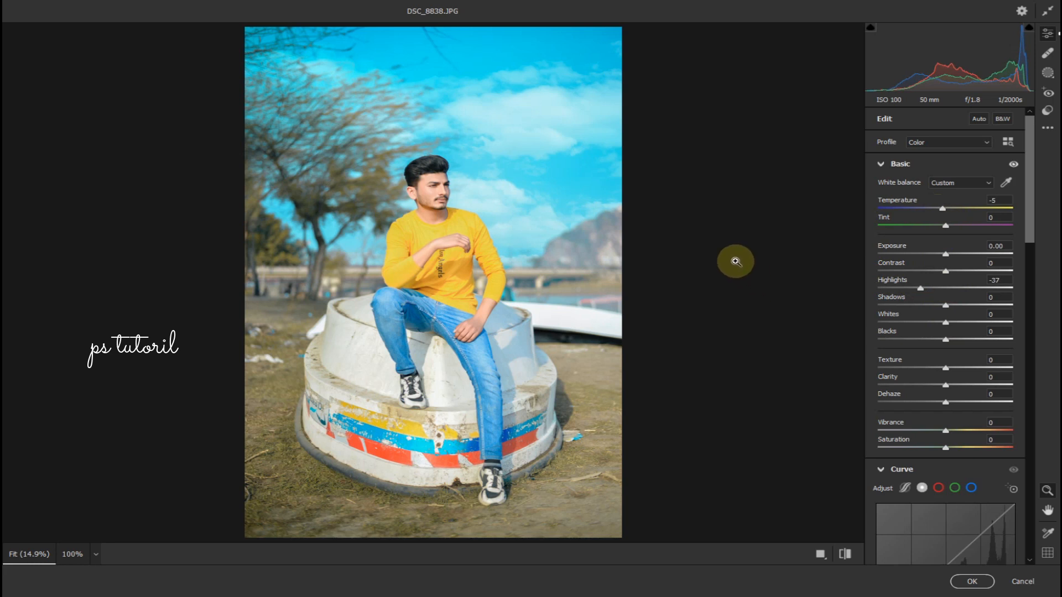
- Set the Blues saturation to +10 in the Color Mixer
scroll(918, 387, down, 6)
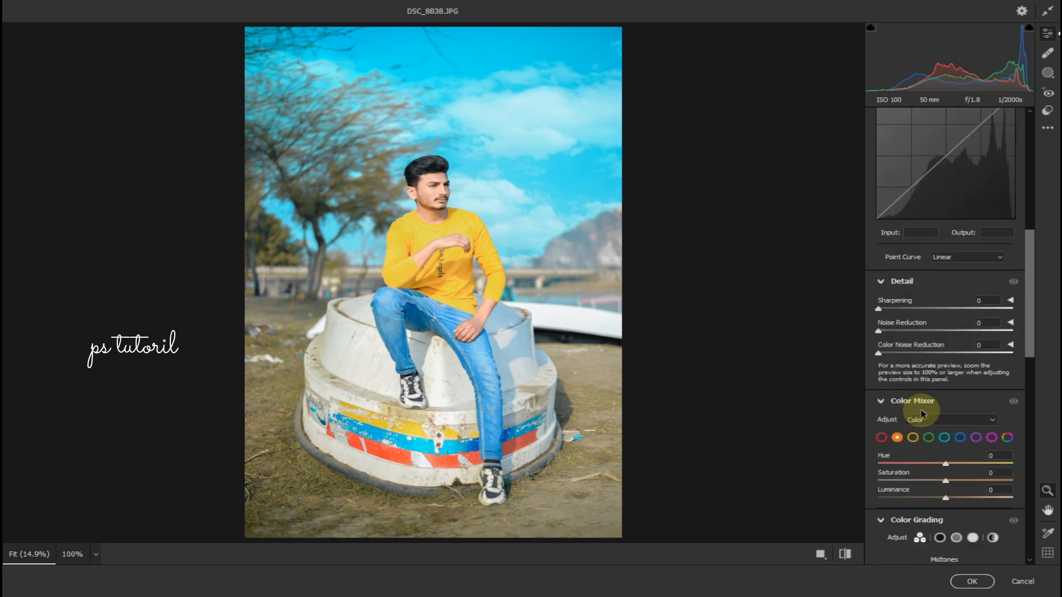
click(959, 440)
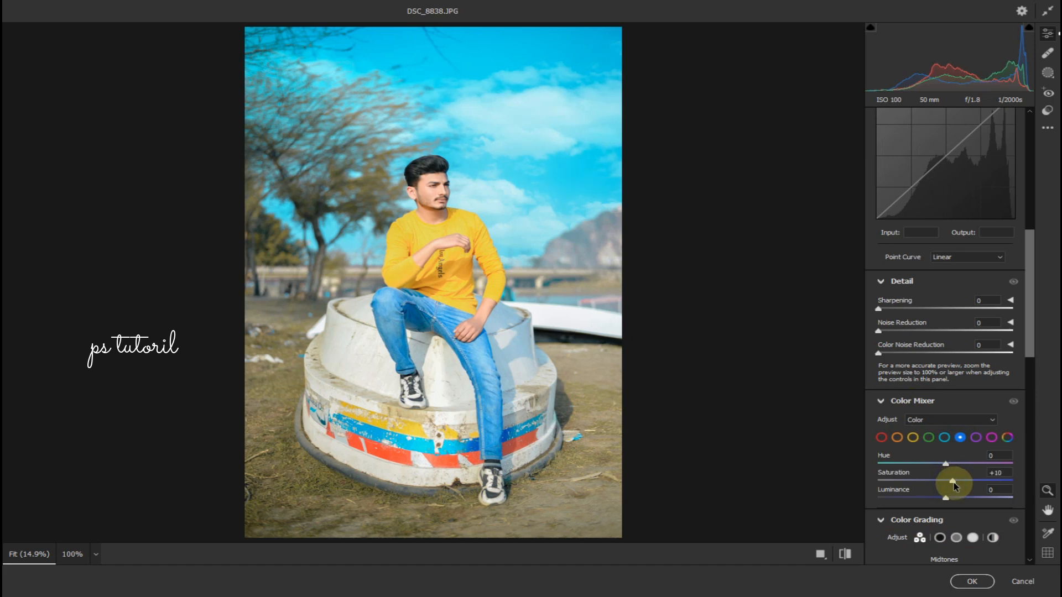
drag(954, 483, 952, 482)
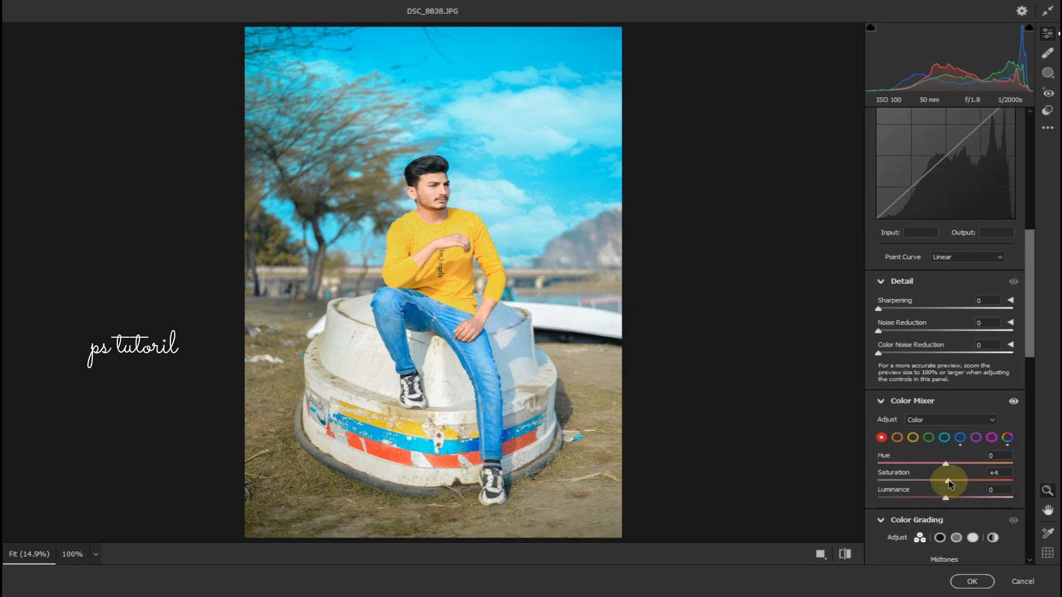
- Set the Oranges hue to -6, saturation to +3 and luminance to +5 in the Color Mixer
click(898, 439)
click(939, 504)
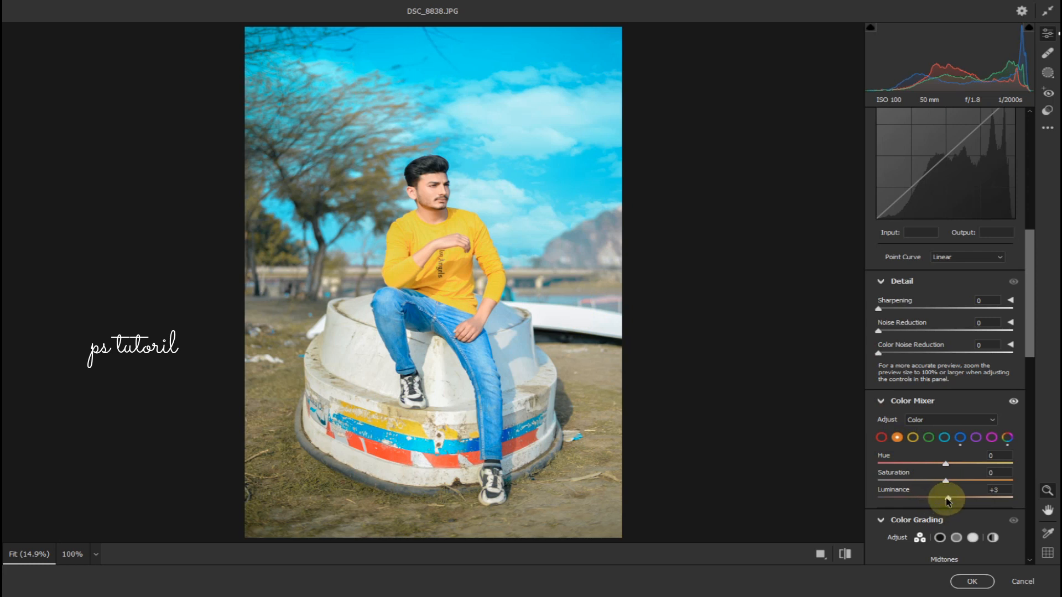
drag(948, 501, 946, 501)
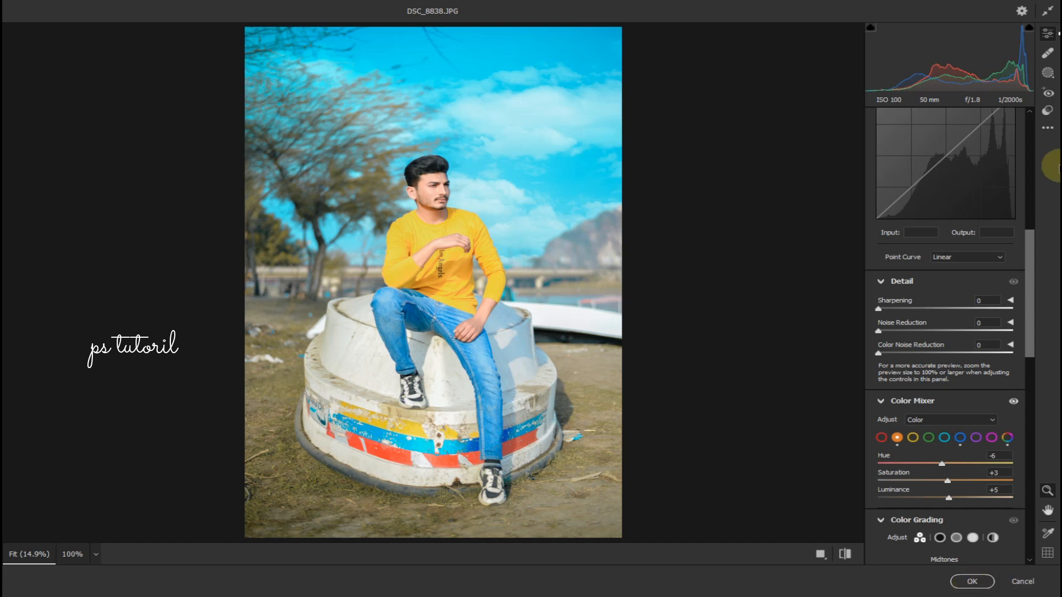
- Add a linear gradient mask rising from the photo's lower edge over the ground and set its Exposure to -0.35
click(1051, 75)
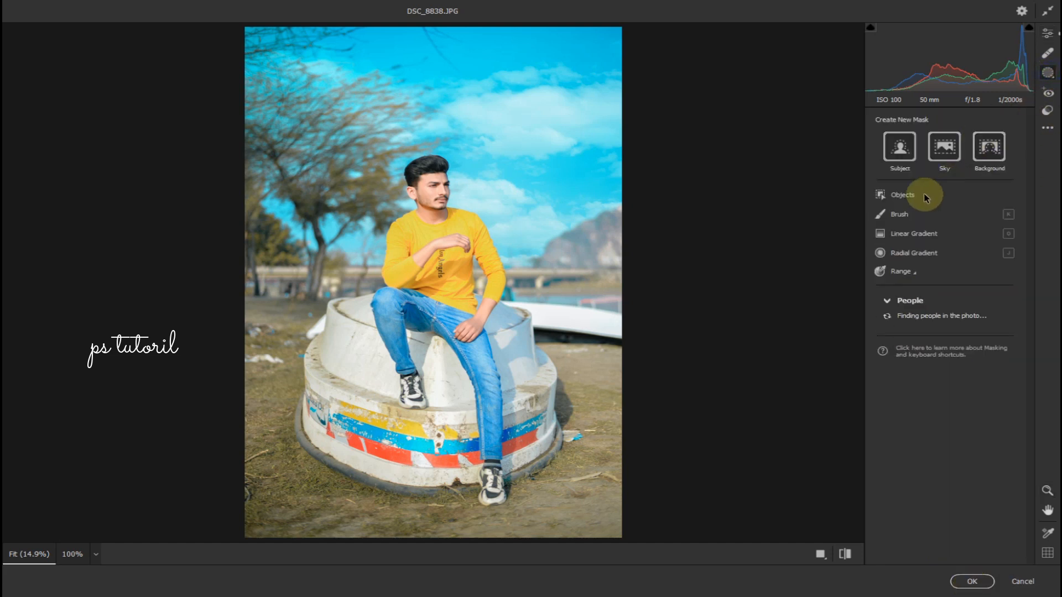
click(892, 235)
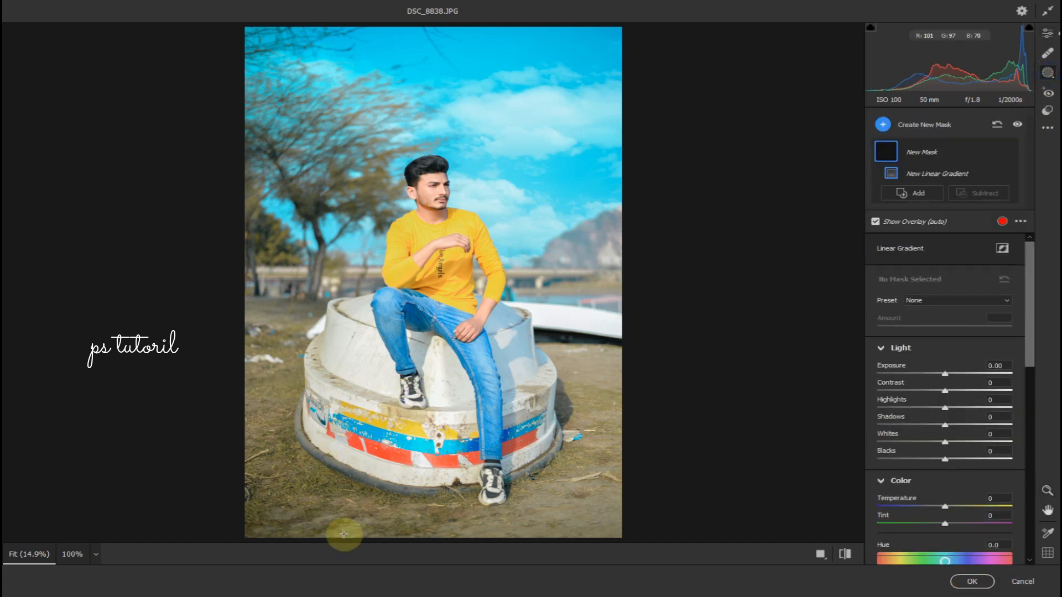
drag(375, 538, 415, 407)
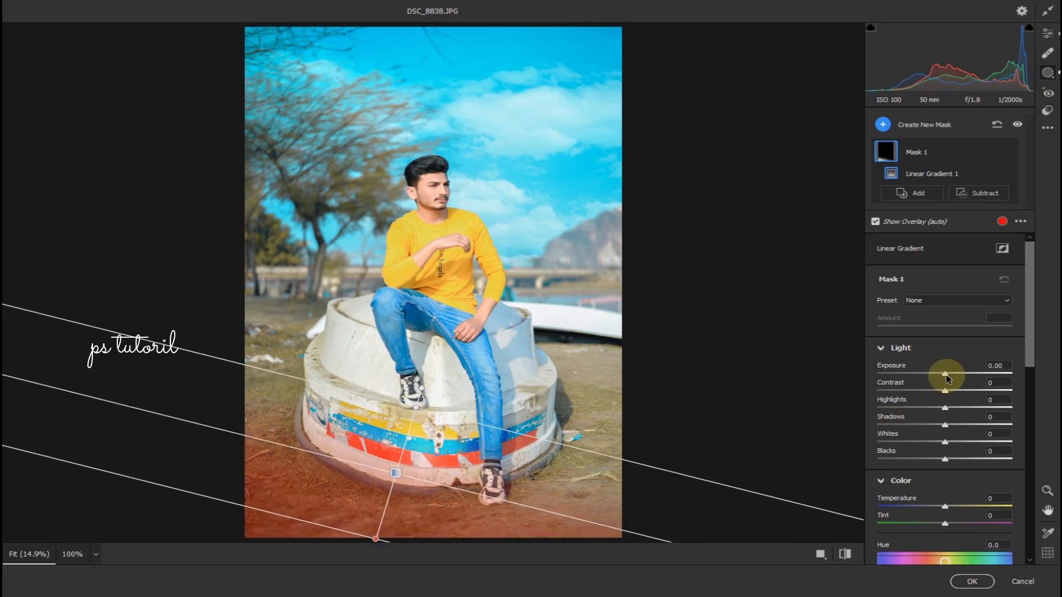
drag(944, 377, 942, 378)
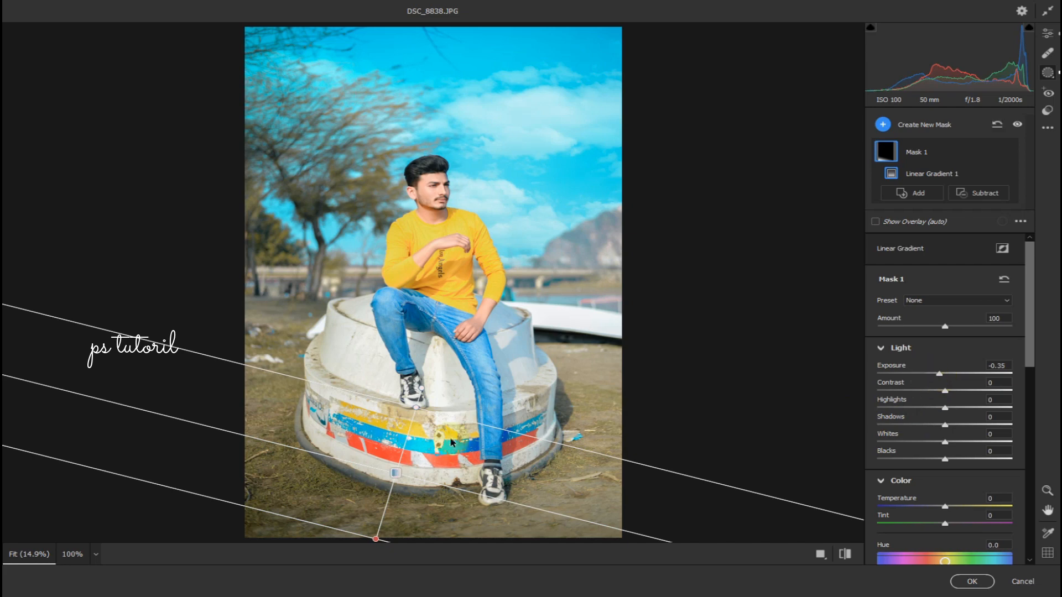
scroll(962, 402, down, 2)
scroll(962, 402, down, 3)
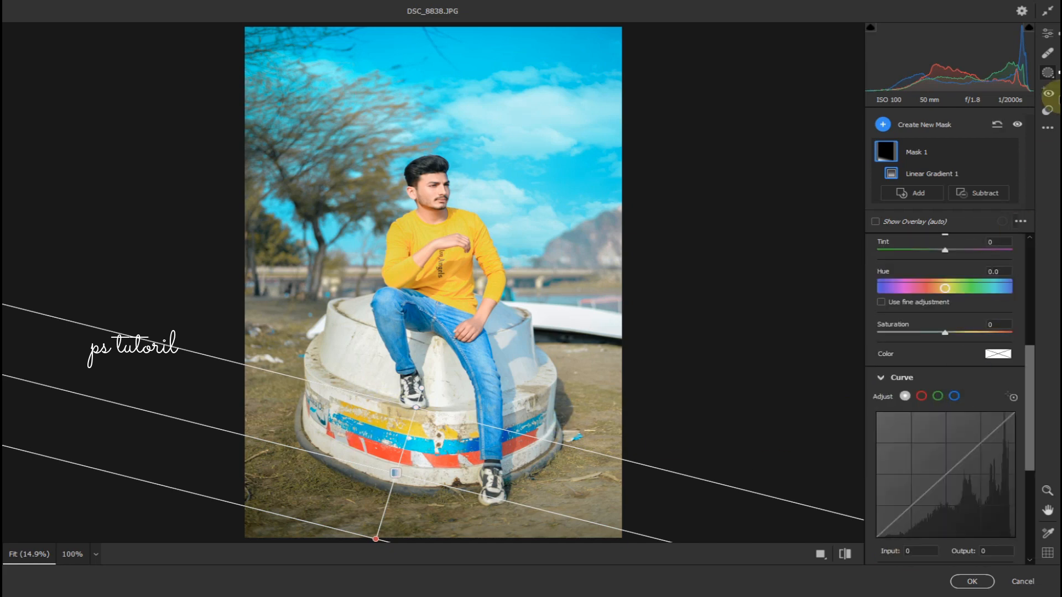
- Set Vignetting to -15 in the Effects settings and apply the Camera Raw edits
click(1048, 33)
scroll(934, 406, down, 5)
scroll(933, 406, down, 8)
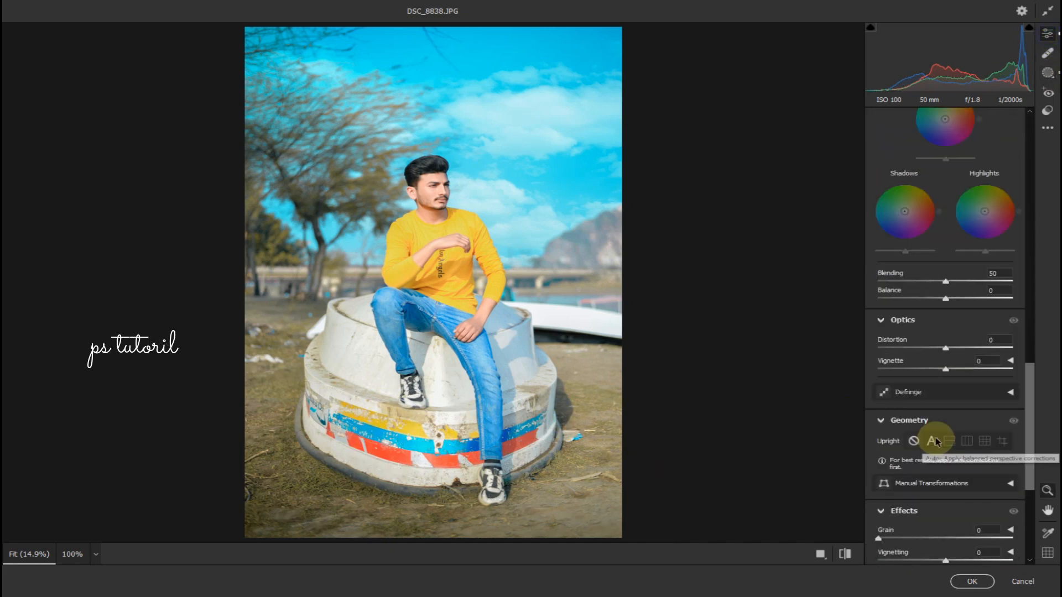
drag(943, 426, 934, 426)
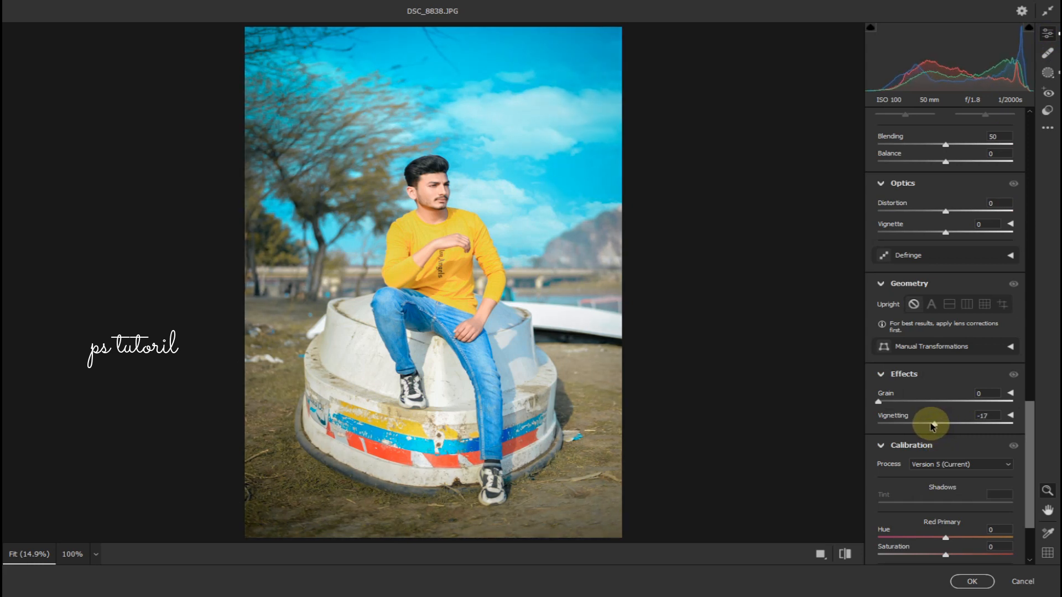
drag(932, 425, 934, 426)
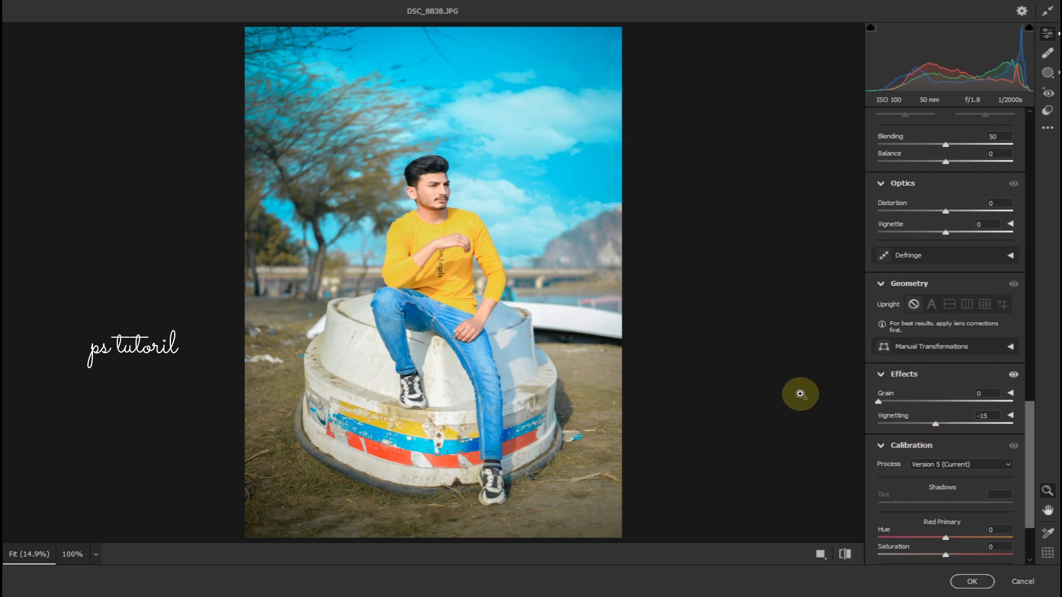
click(960, 582)
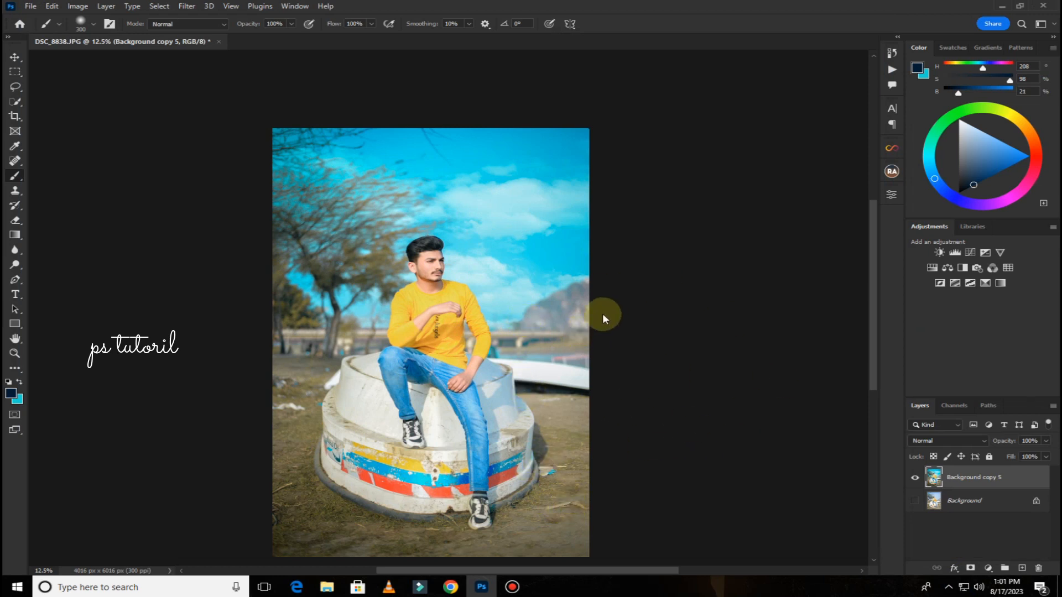
- Reopen the layer in the Camera Raw Filter, draw a large radial gradient mask around the man and invert it
key(ctrl+shift+a)
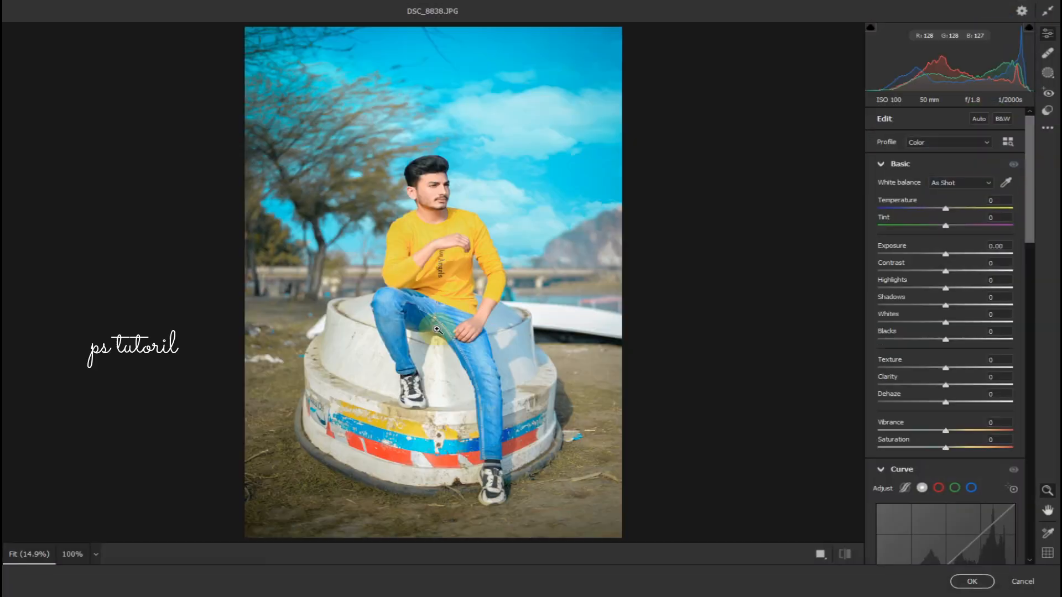
click(1047, 76)
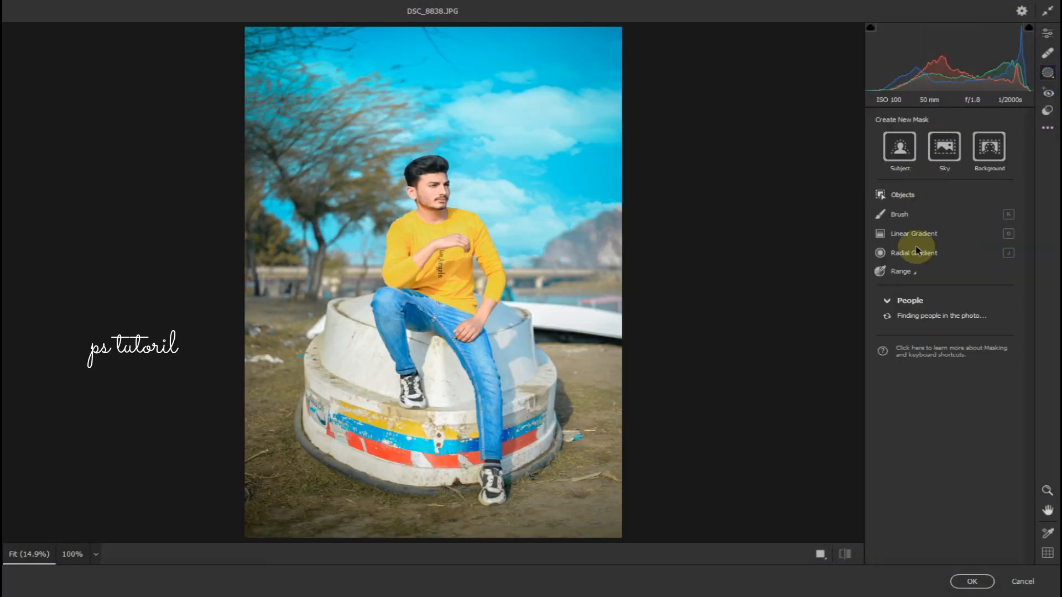
click(917, 253)
drag(372, 164, 626, 492)
drag(372, 165, 425, 222)
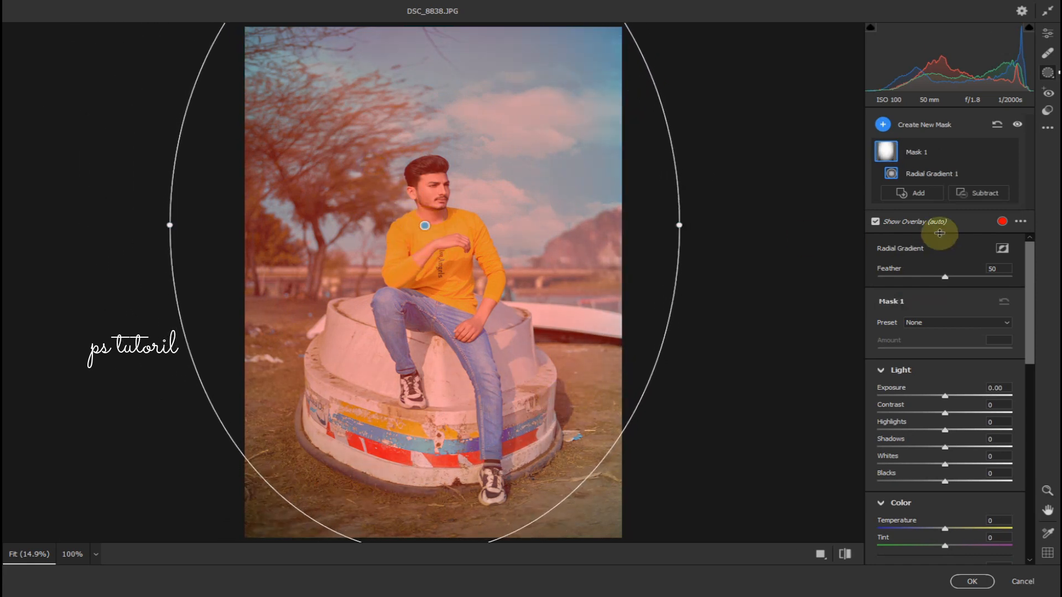
mouse_move(941, 154)
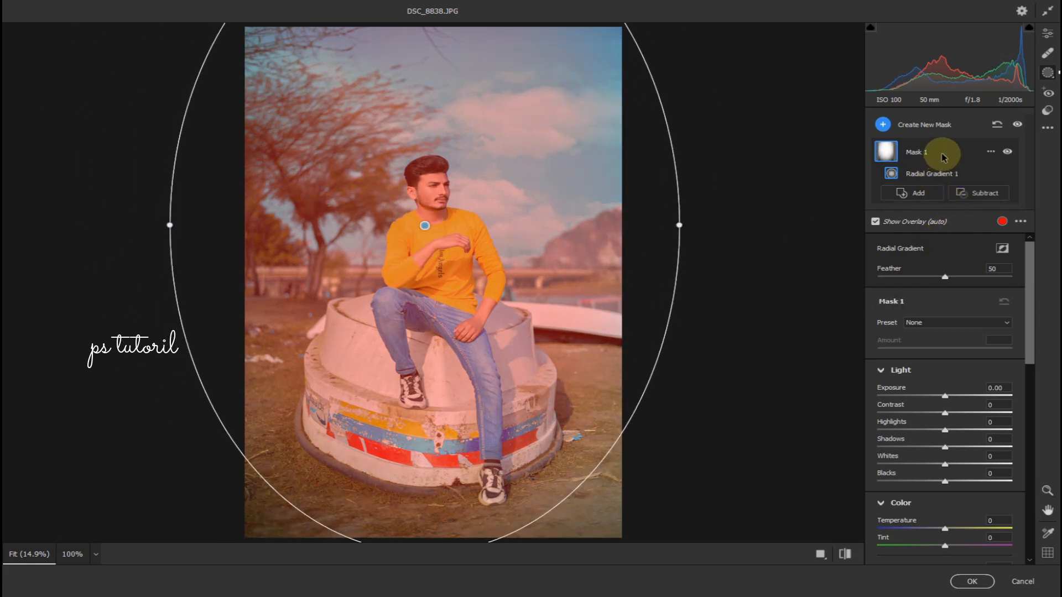
click(990, 152)
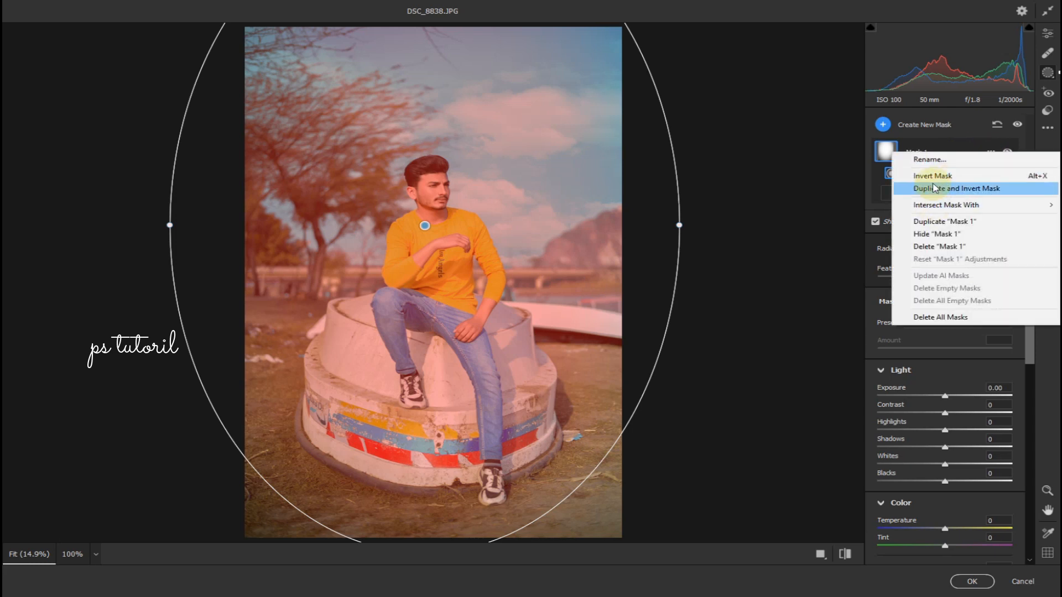
click(935, 176)
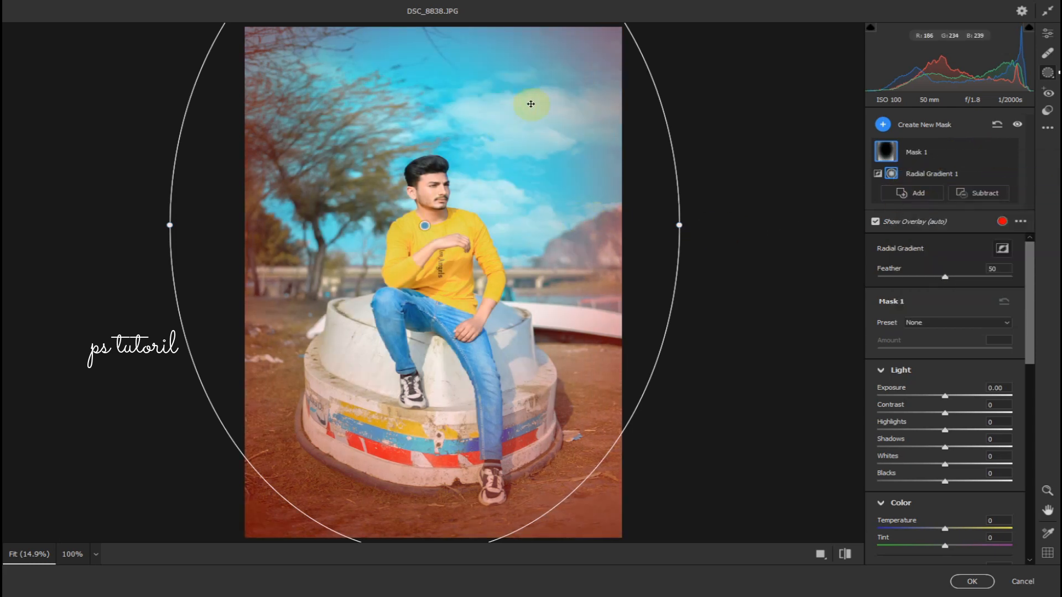
- Move the inverted radial mask down to the man's waist, set its Exposure to -0.50 and apply the filter
drag(423, 225, 419, 284)
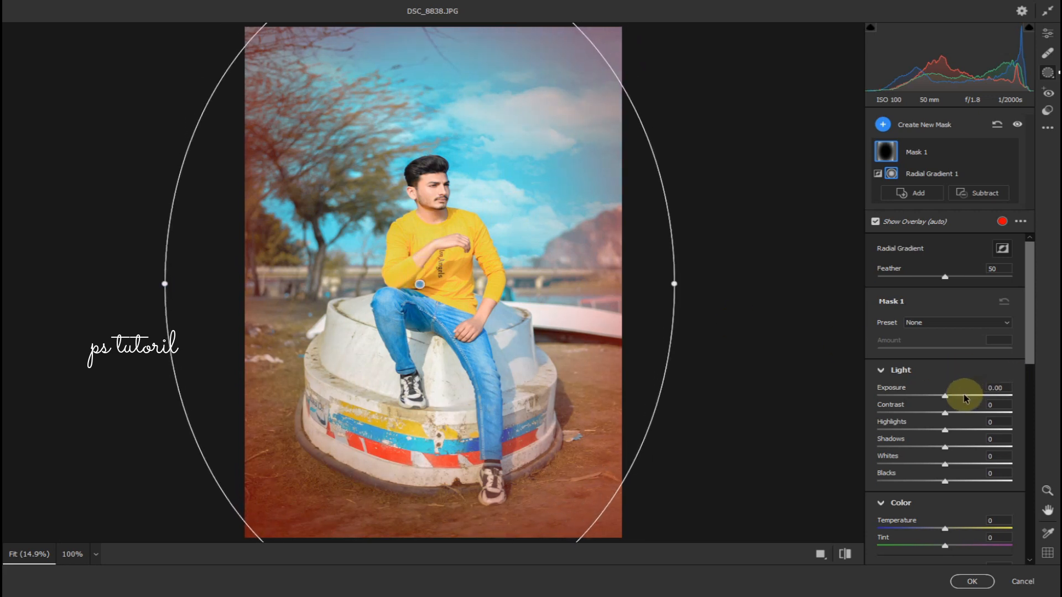
mouse_move(943, 399)
mouse_down()
mouse_move(928, 398)
mouse_move(936, 404)
mouse_up()
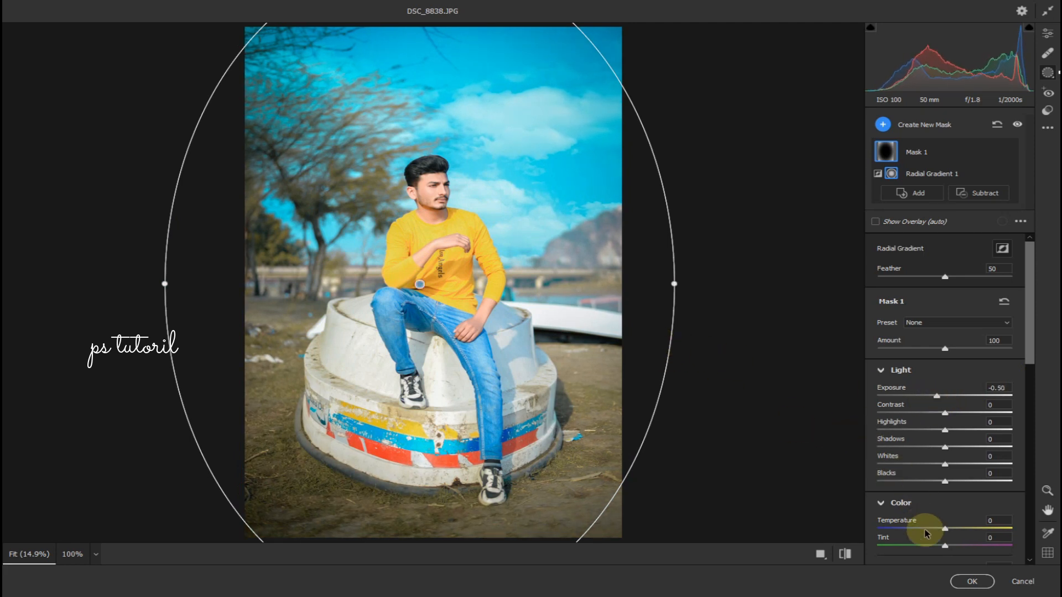
click(971, 581)
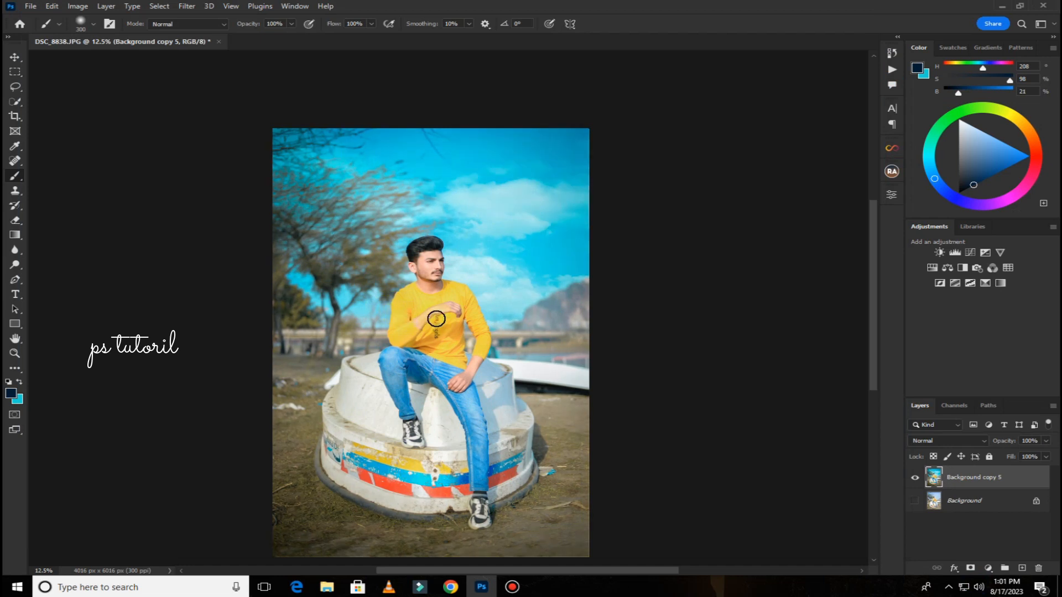
- Show the Background layer and toggle the edited layer's visibility to compare the result with the original photo
drag(455, 350, 453, 322)
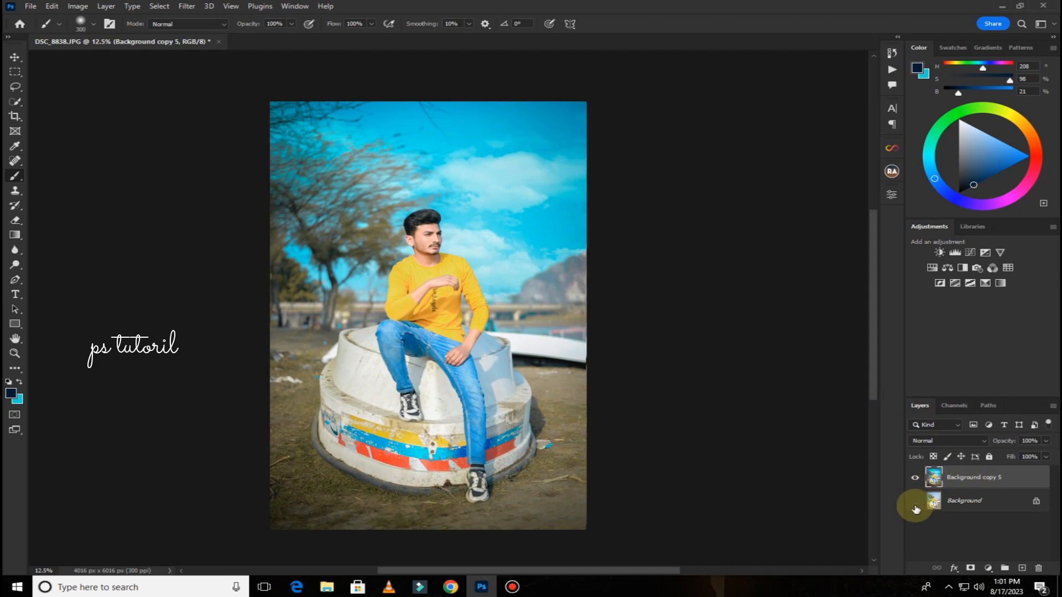
click(915, 503)
click(915, 479)
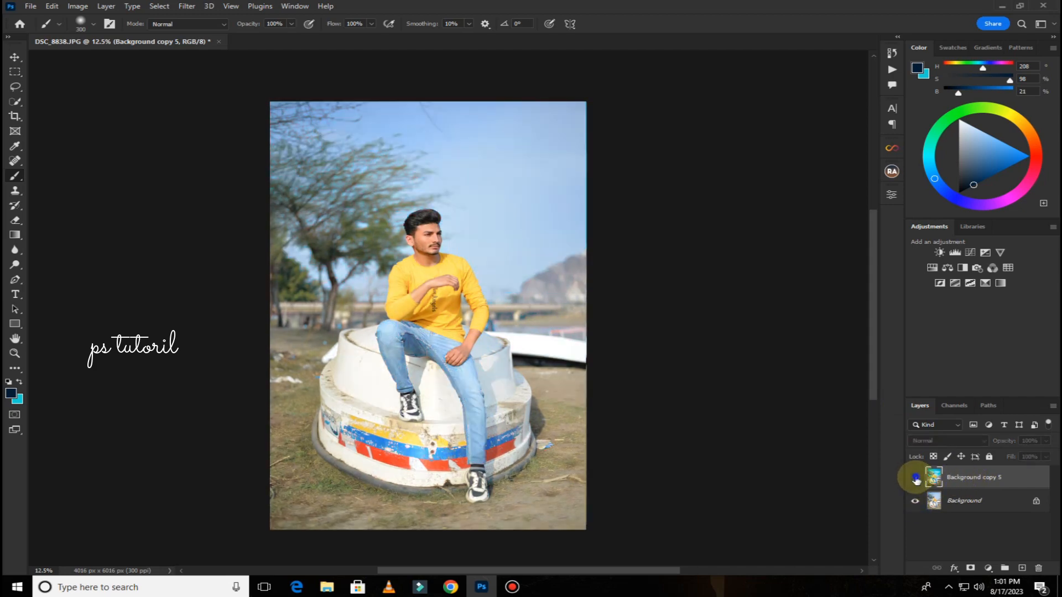
click(915, 478)
click(915, 479)
click(915, 478)
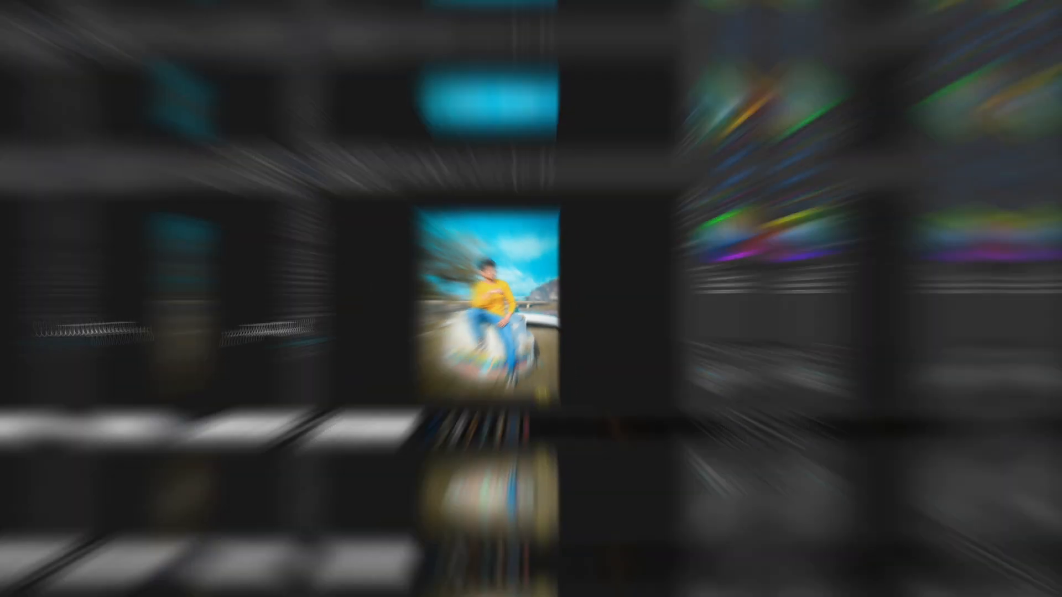